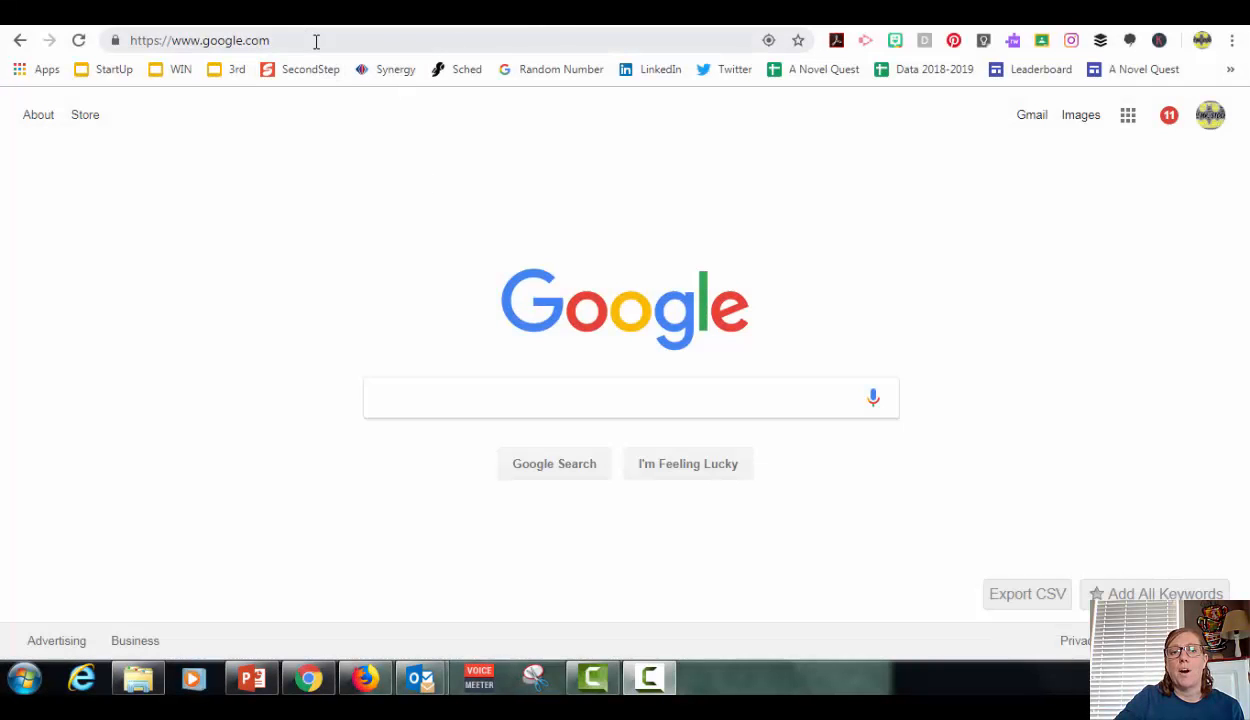
- Go to the Adobe Spark website at spark.adobe.com
{"action": "left_click", "coordinate": [316, 41]}
{"action": "type", "text": "sp"}
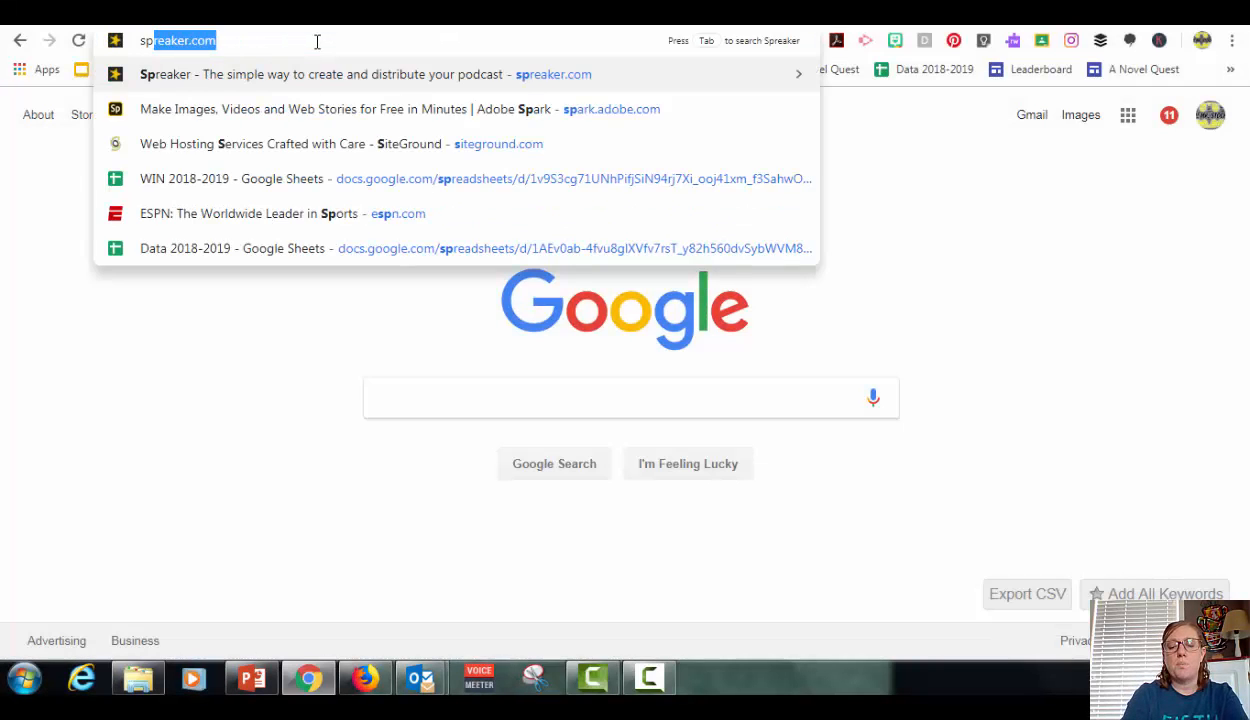
{"action": "type", "text": "ark.ad"}
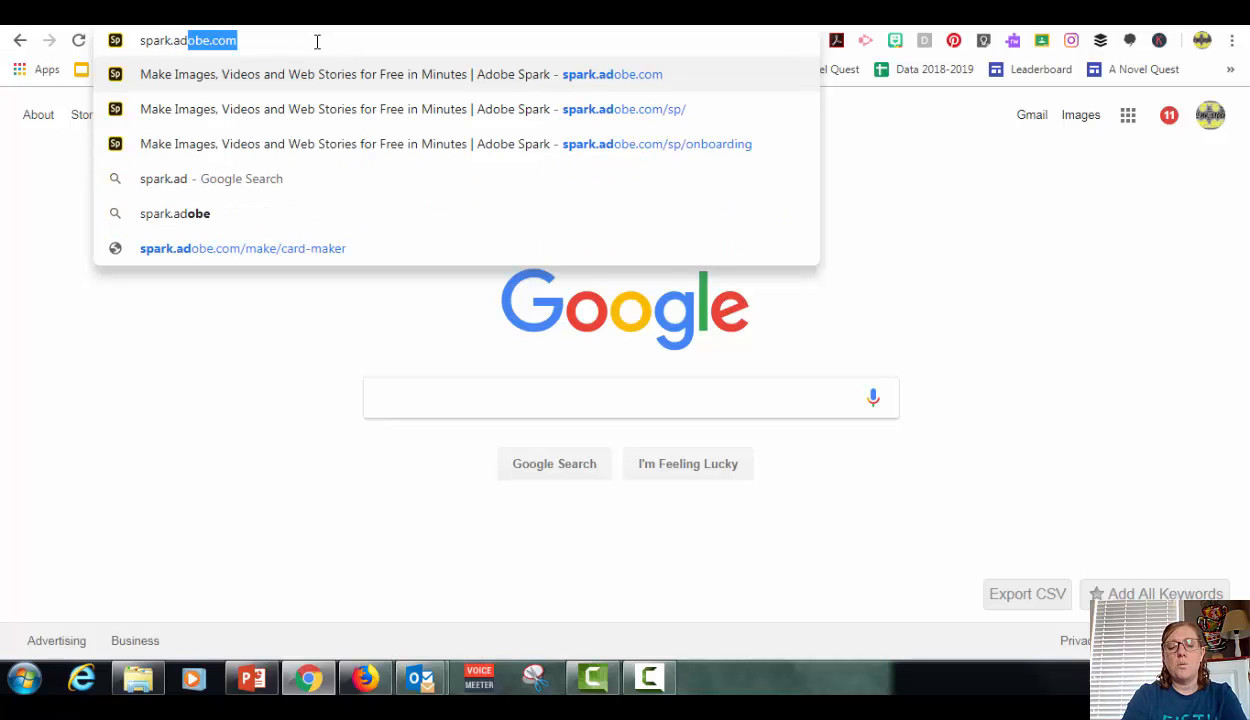
{"action": "type", "text": "obe.com"}
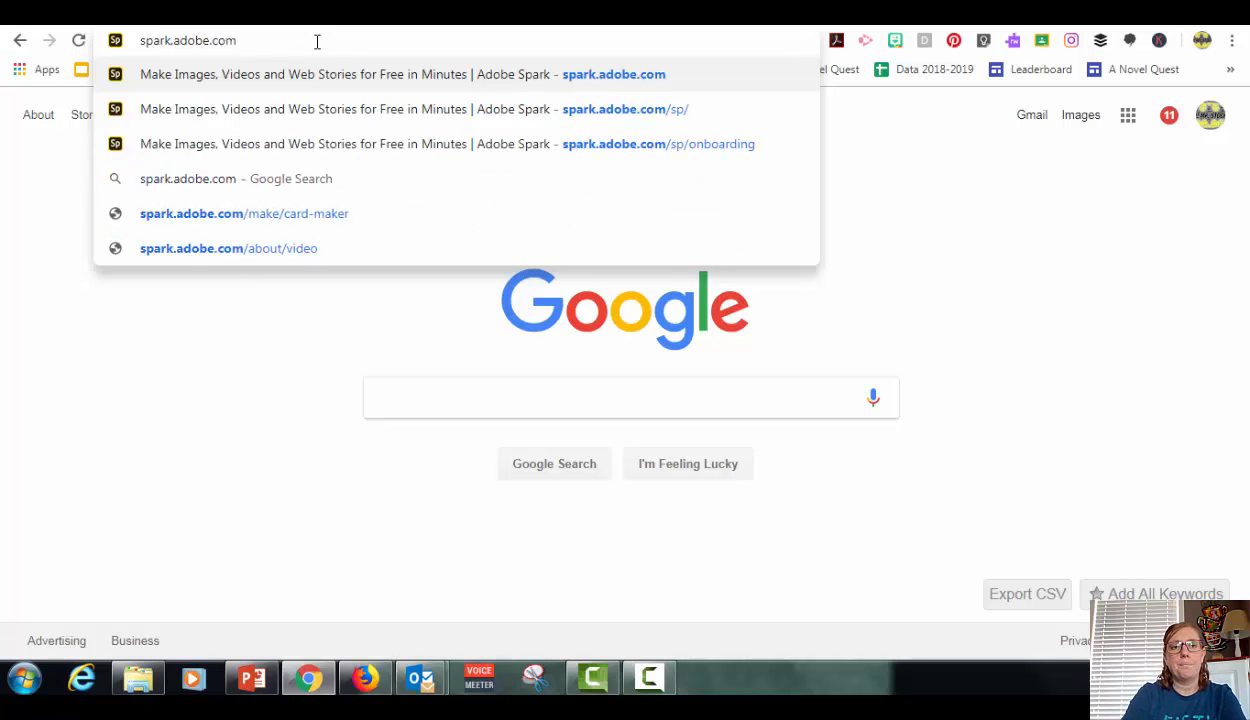
{"action": "key", "text": "Return"}
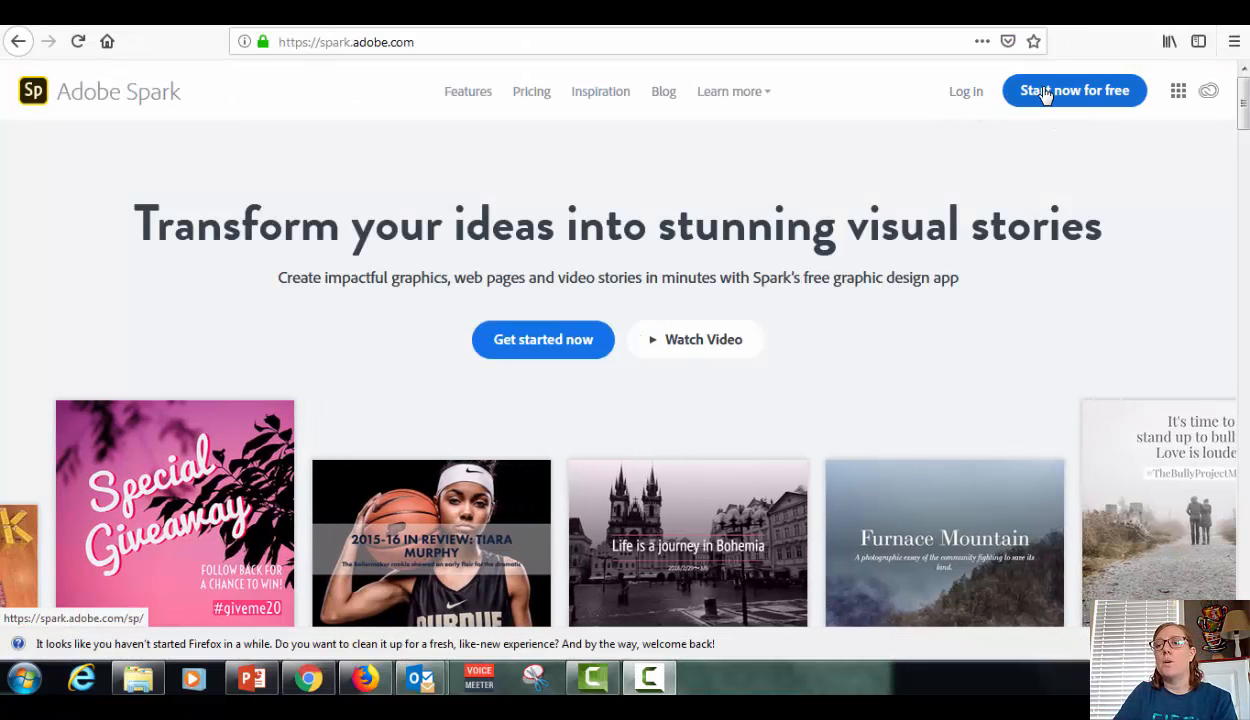
- Start using Adobe Spark for free by continuing with a Google account
{"action": "left_click", "coordinate": [1082, 98]}
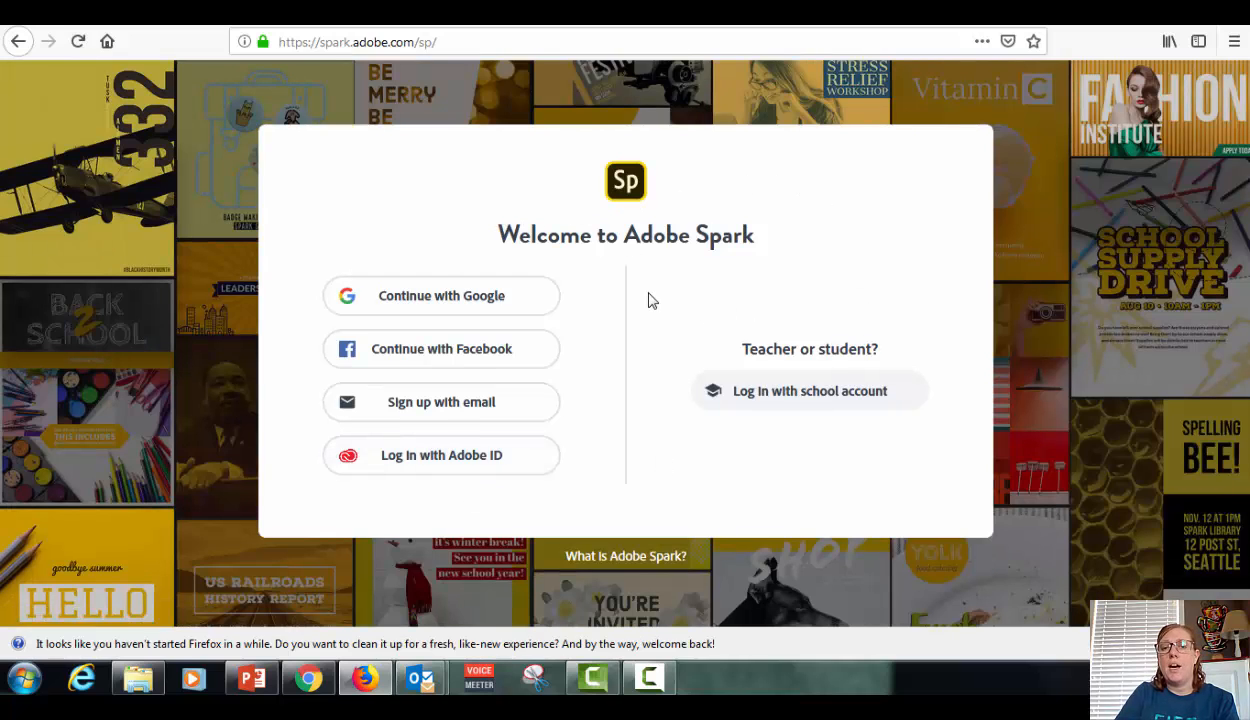
{"action": "left_click", "coordinate": [479, 302]}
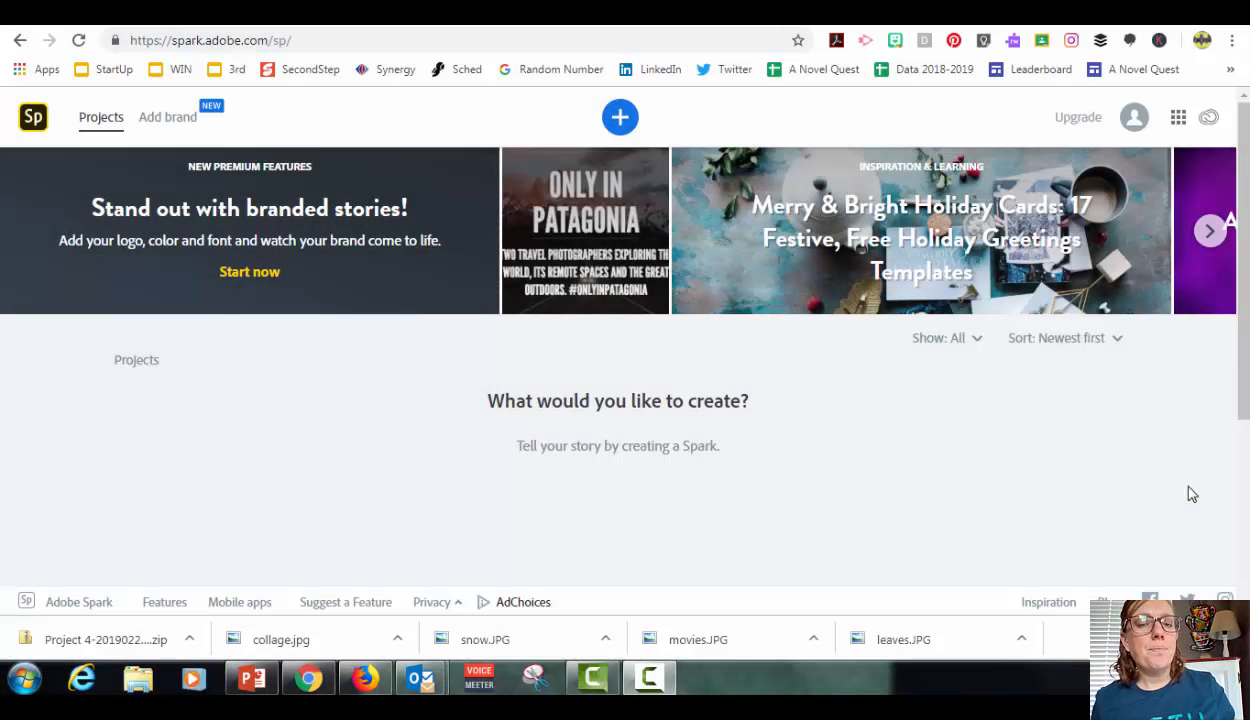
{"action": "left_click", "coordinate": [814, 423]}
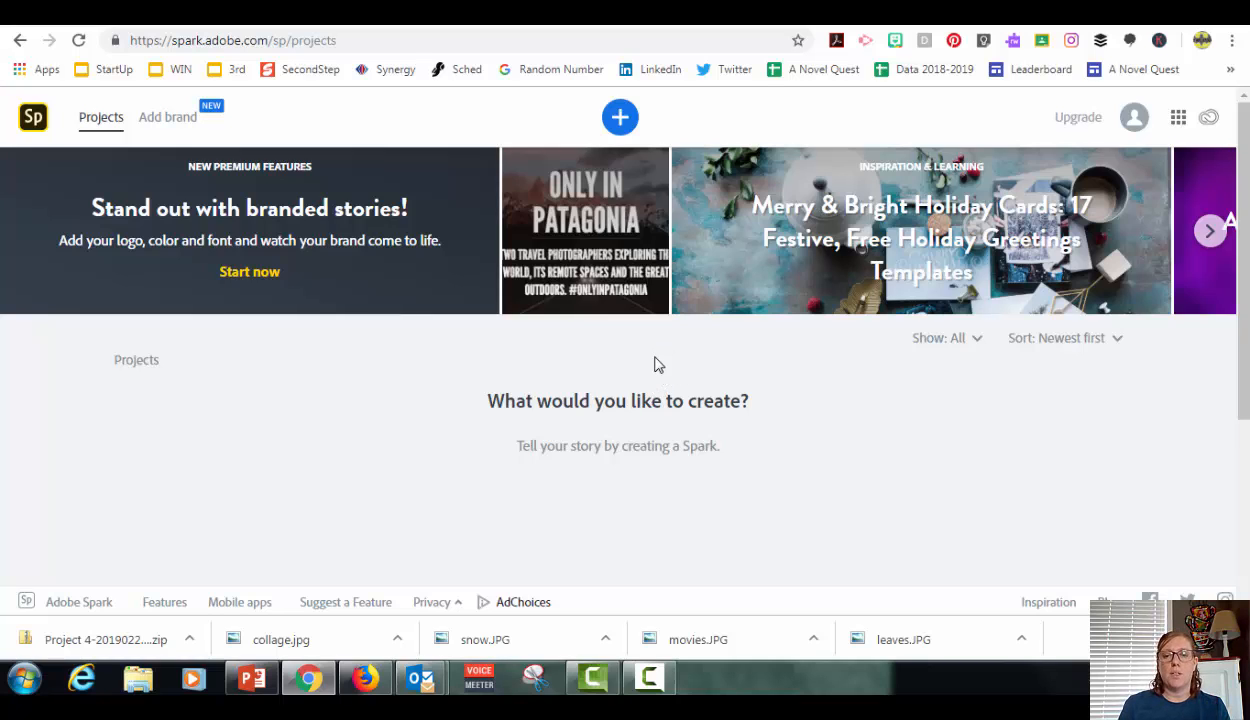
- Start a new project and, past all the template categories, choose to create a video from scratch
{"action": "left_click", "coordinate": [620, 119]}
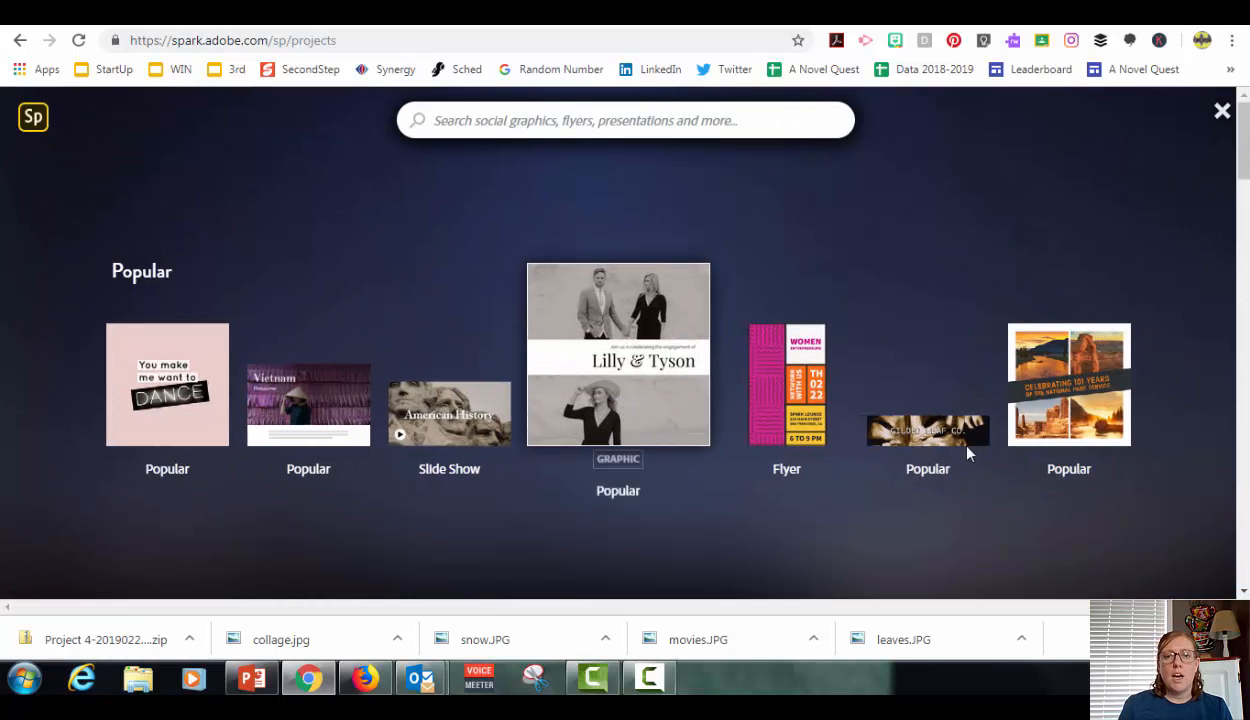
{"action": "scroll", "coordinate": [973, 438], "scroll_direction": "down", "scroll_amount": 3}
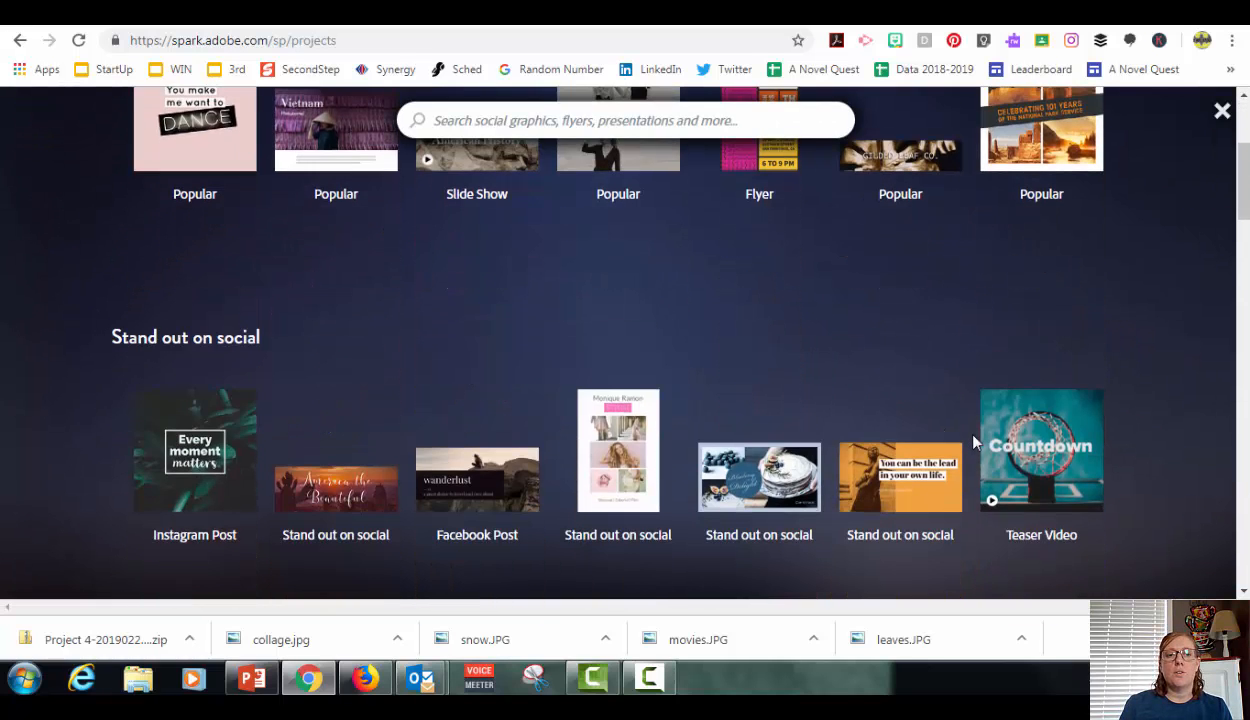
{"action": "scroll", "coordinate": [973, 438], "scroll_direction": "down", "scroll_amount": 1}
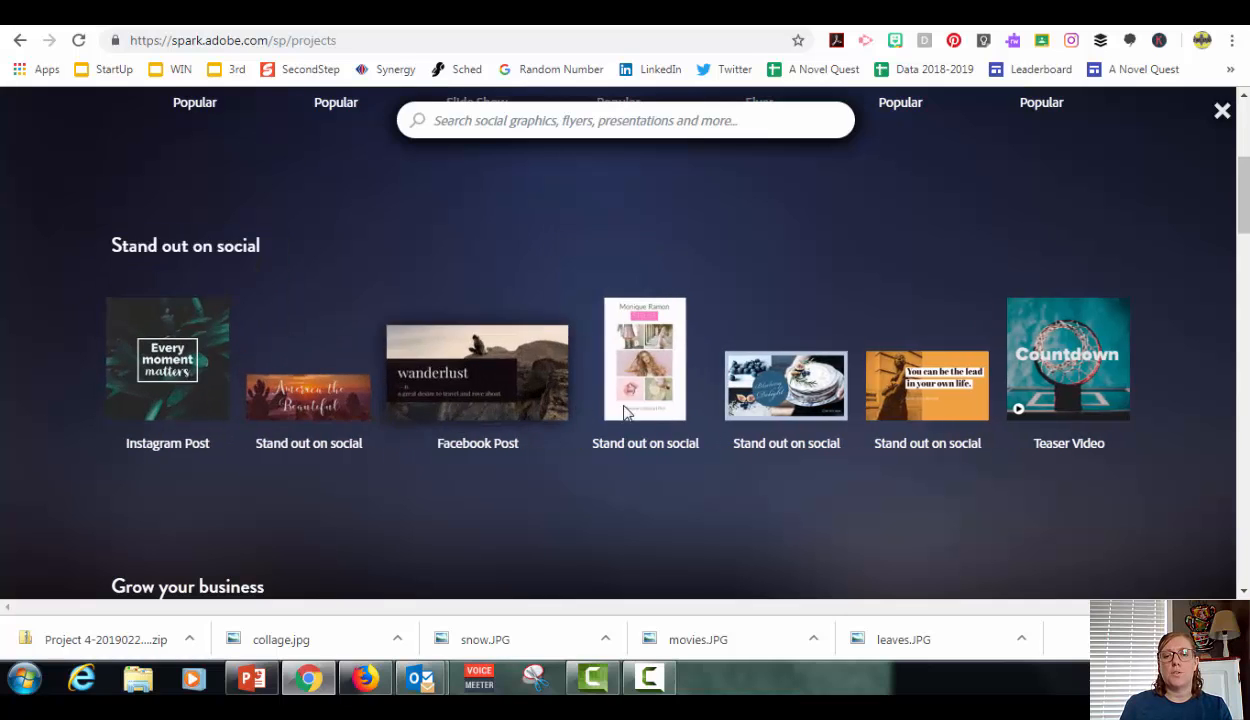
{"action": "scroll", "coordinate": [755, 413], "scroll_direction": "down", "scroll_amount": 10}
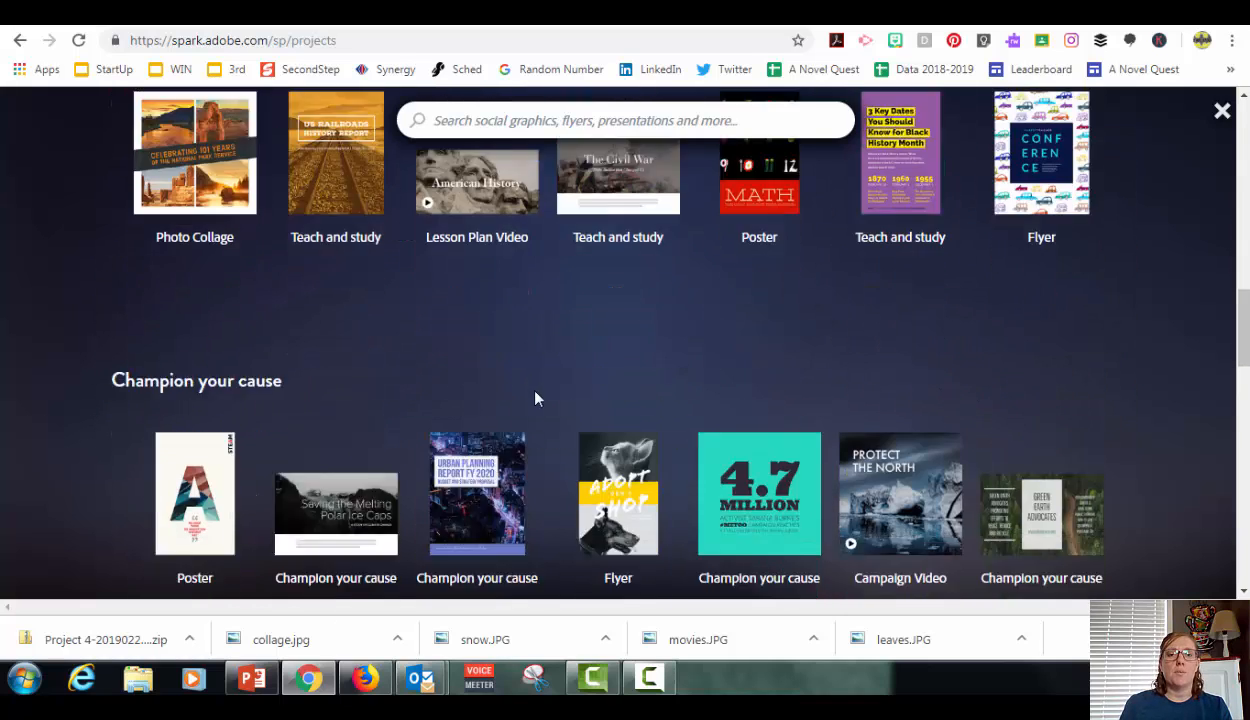
{"action": "scroll", "coordinate": [557, 430], "scroll_direction": "down", "scroll_amount": 5}
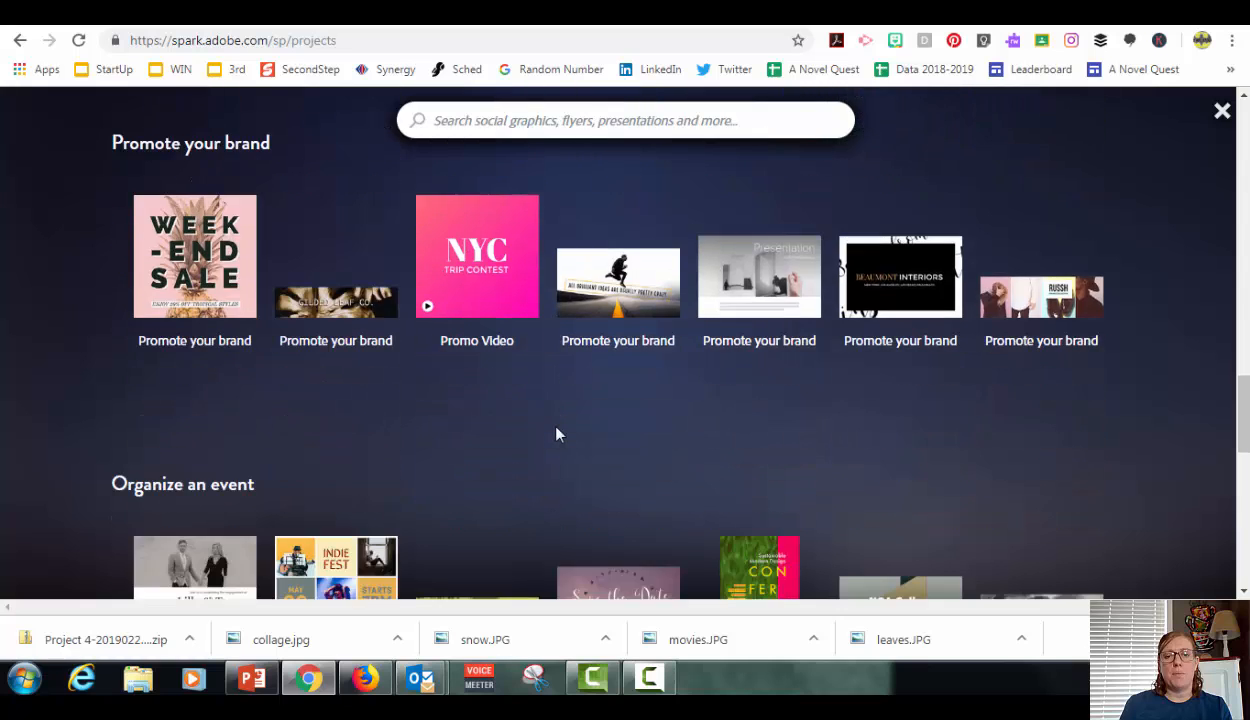
{"action": "scroll", "coordinate": [557, 433], "scroll_direction": "down", "scroll_amount": 3}
{"action": "scroll", "coordinate": [557, 433], "scroll_direction": "down", "scroll_amount": 4}
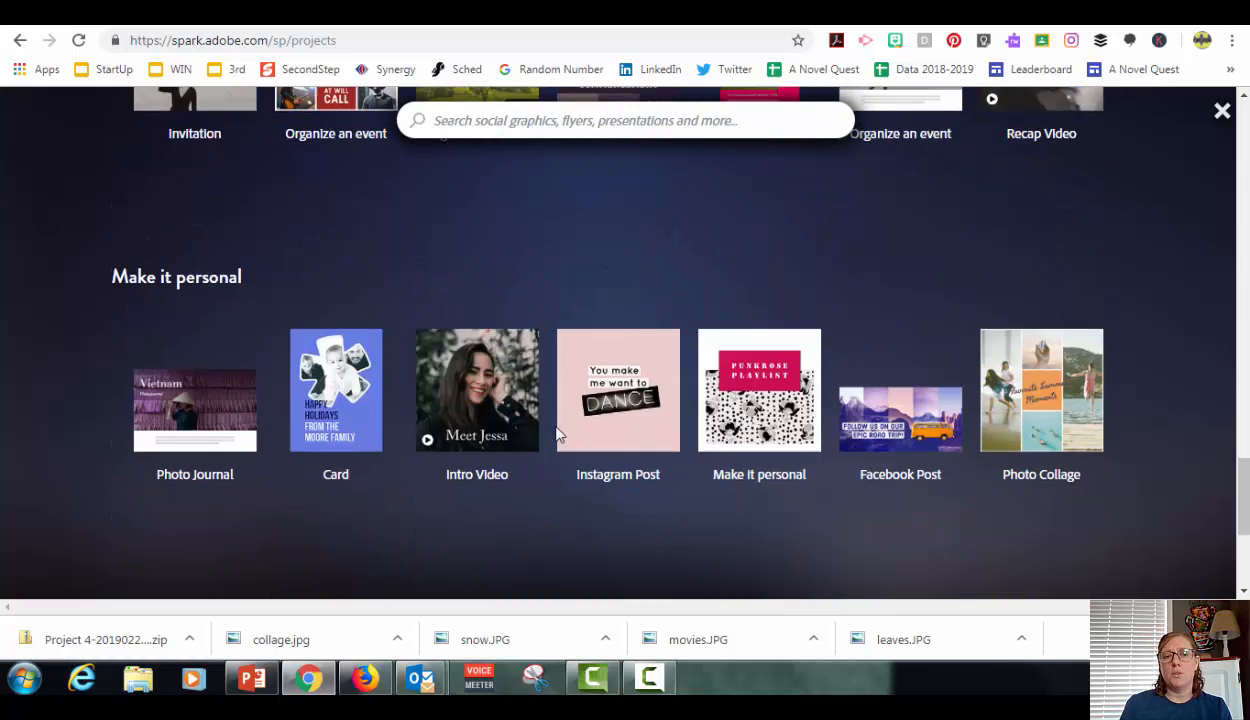
{"action": "scroll", "coordinate": [557, 434], "scroll_direction": "down", "scroll_amount": 2}
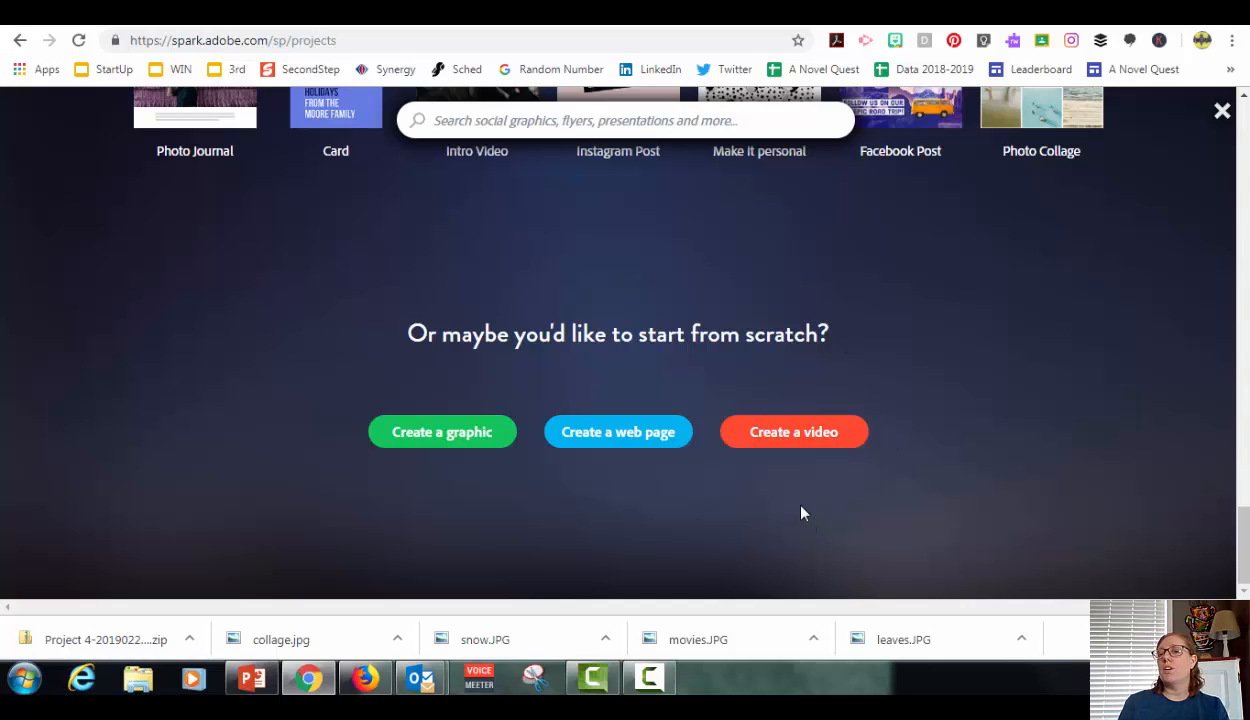
{"action": "left_click", "coordinate": [807, 449]}
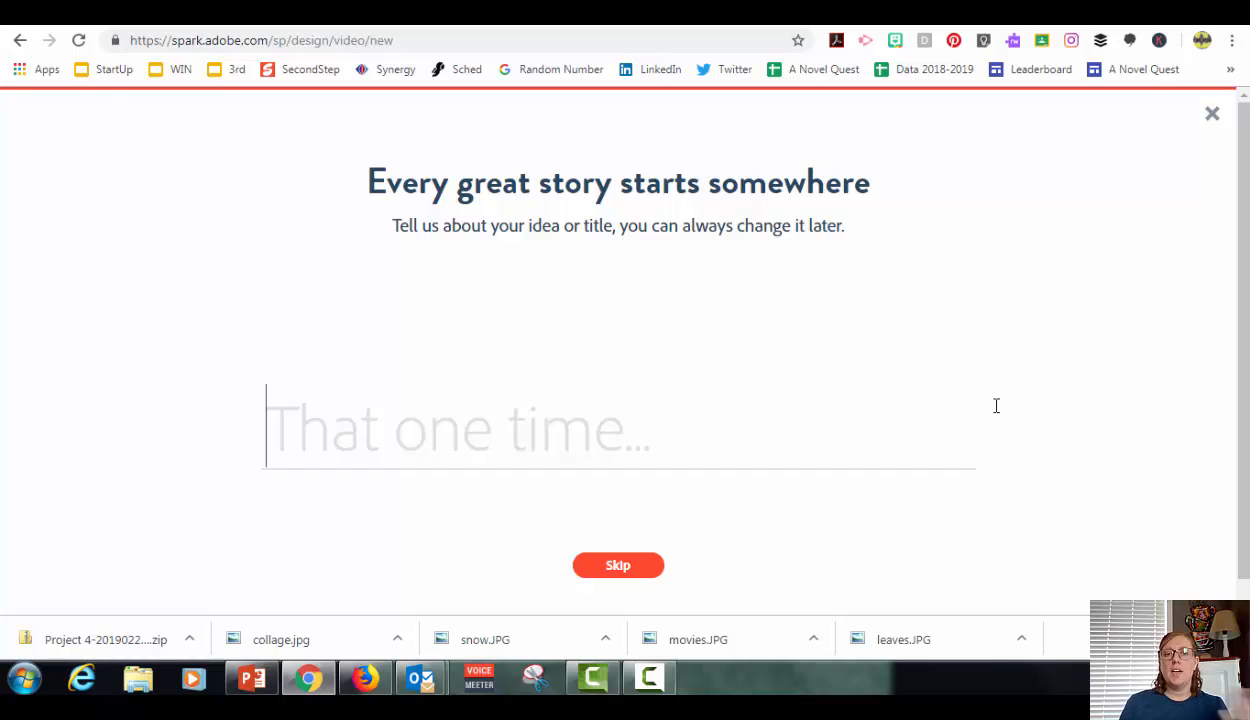
- Title the video story "My Family" and continue to the story templates
{"action": "type", "text": "M"}
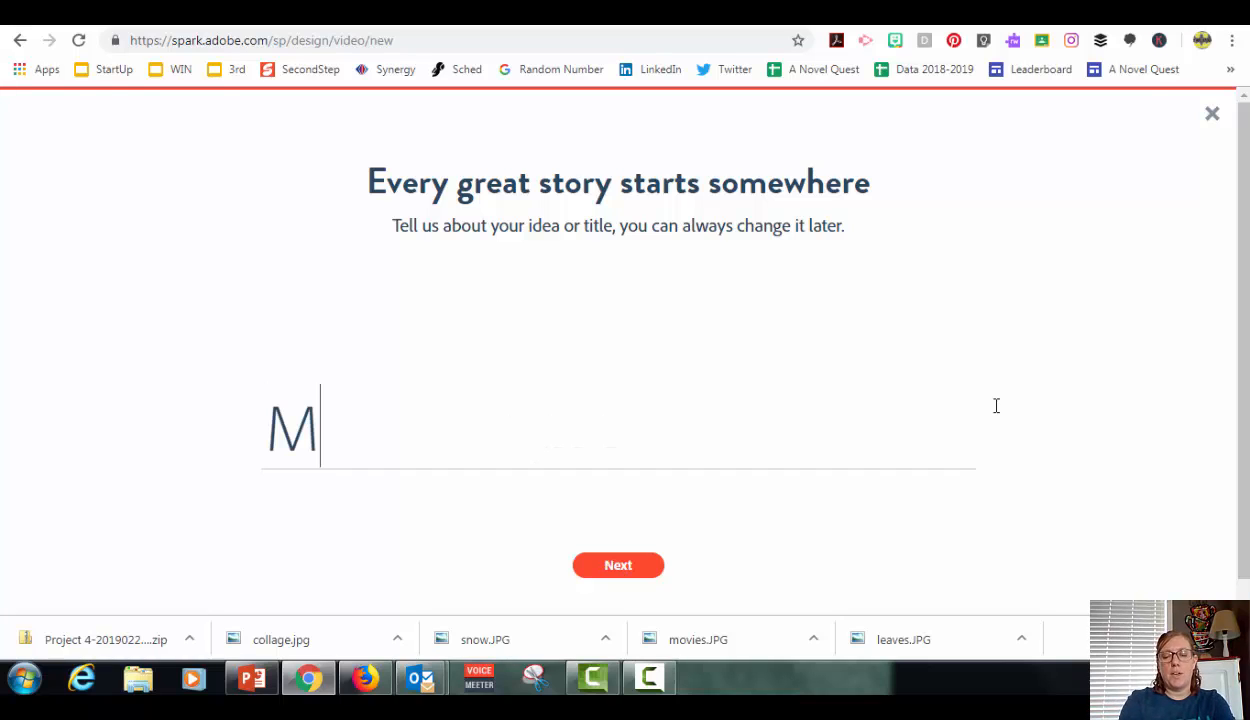
{"action": "type", "text": "y Fa"}
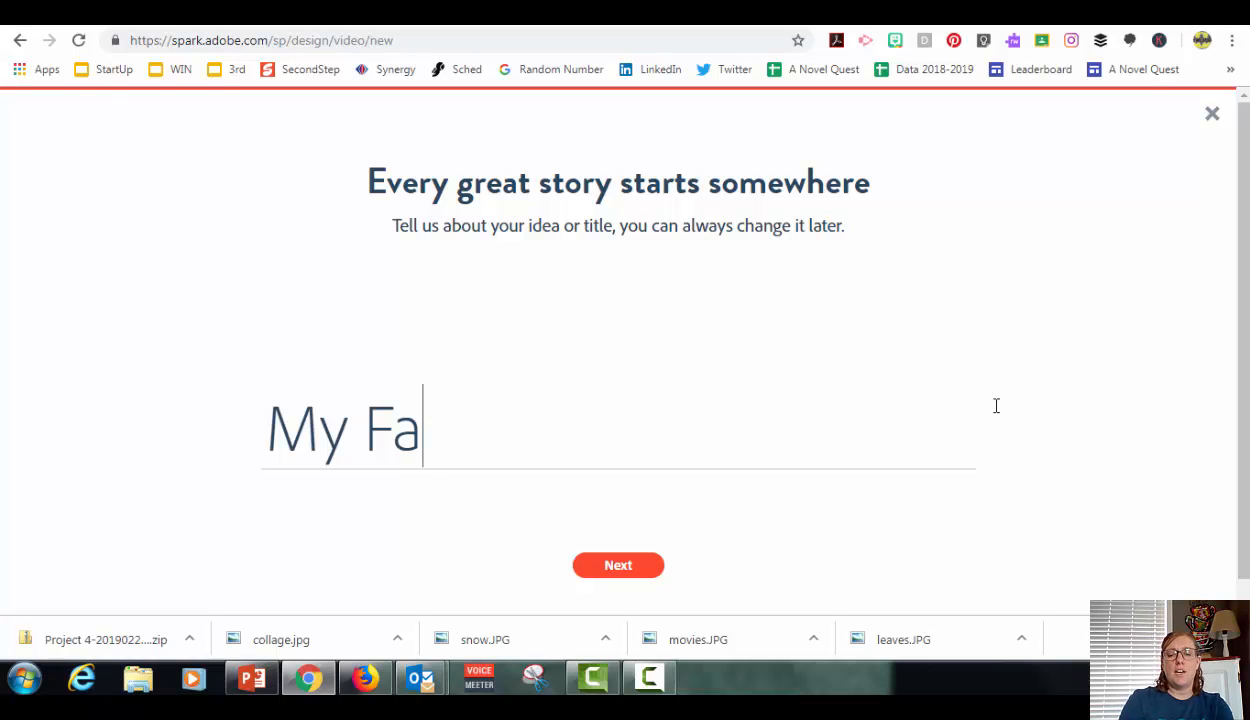
{"action": "type", "text": "imilt"}
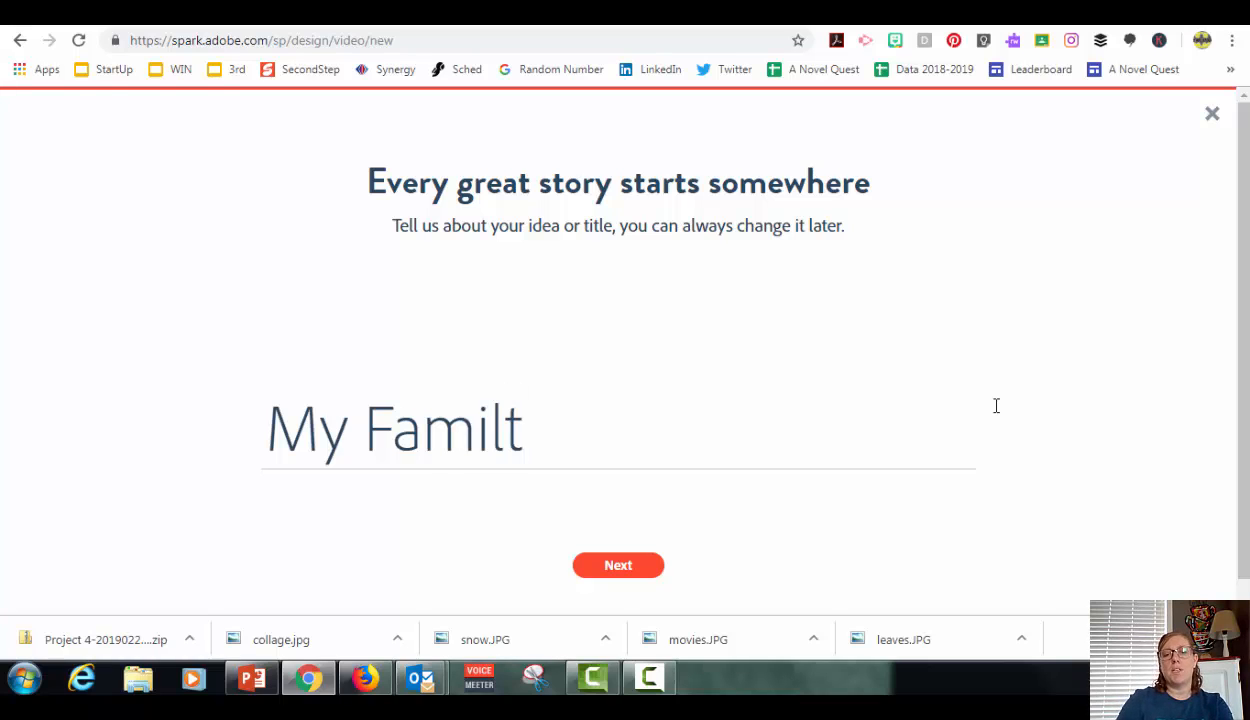
{"action": "key", "text": "BackSpace"}
{"action": "type", "text": "y"}
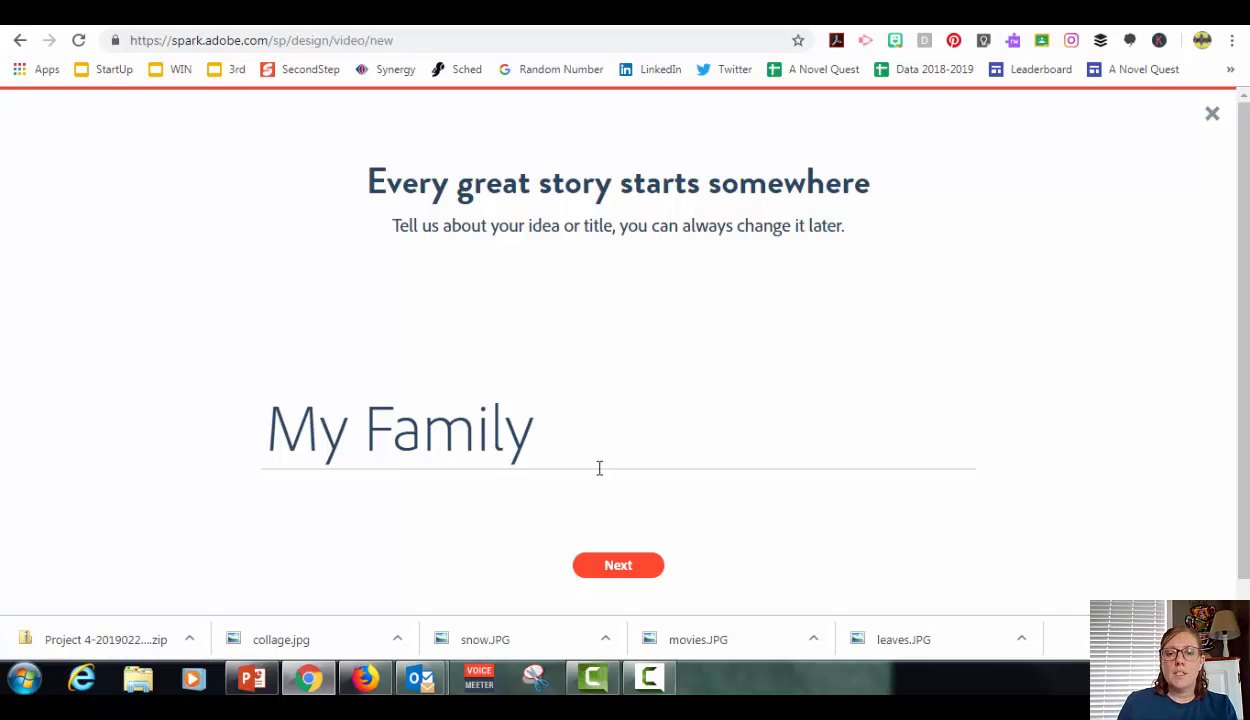
{"action": "left_click", "coordinate": [645, 572]}
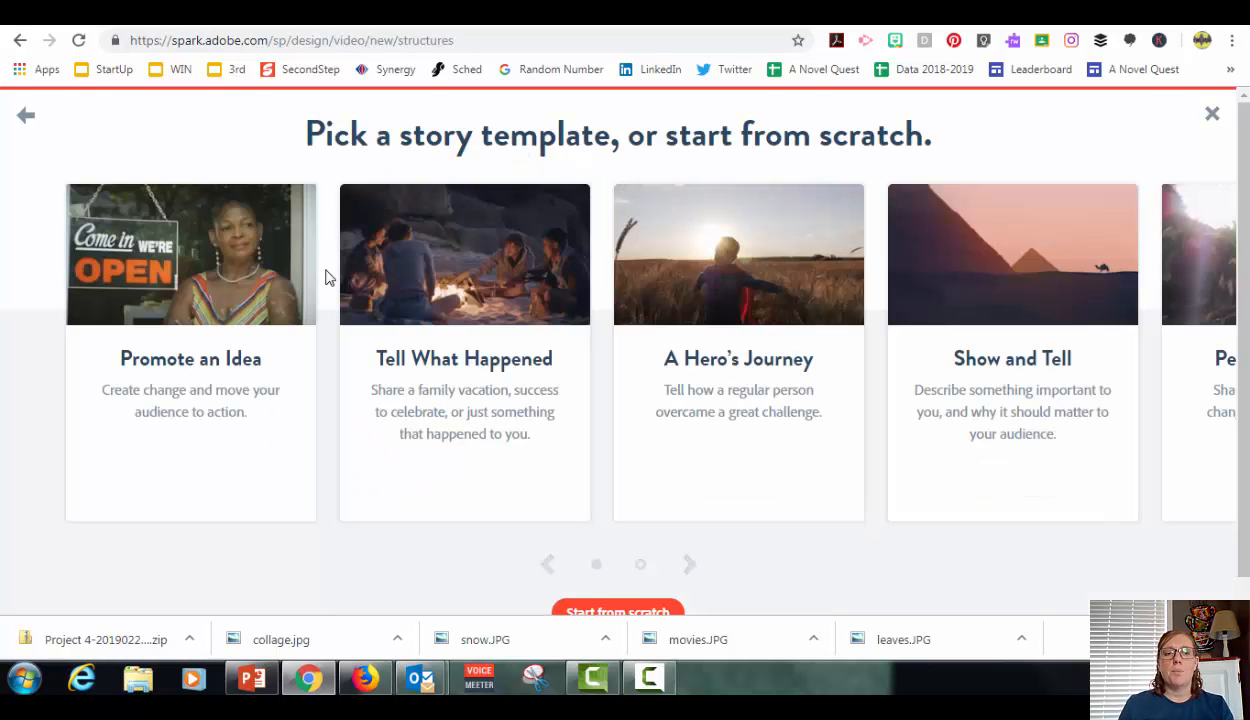
- Pick the "Make Up My Own" story template and dismiss the quick tips tutorial
{"action": "mouse_move", "coordinate": [440, 287]}
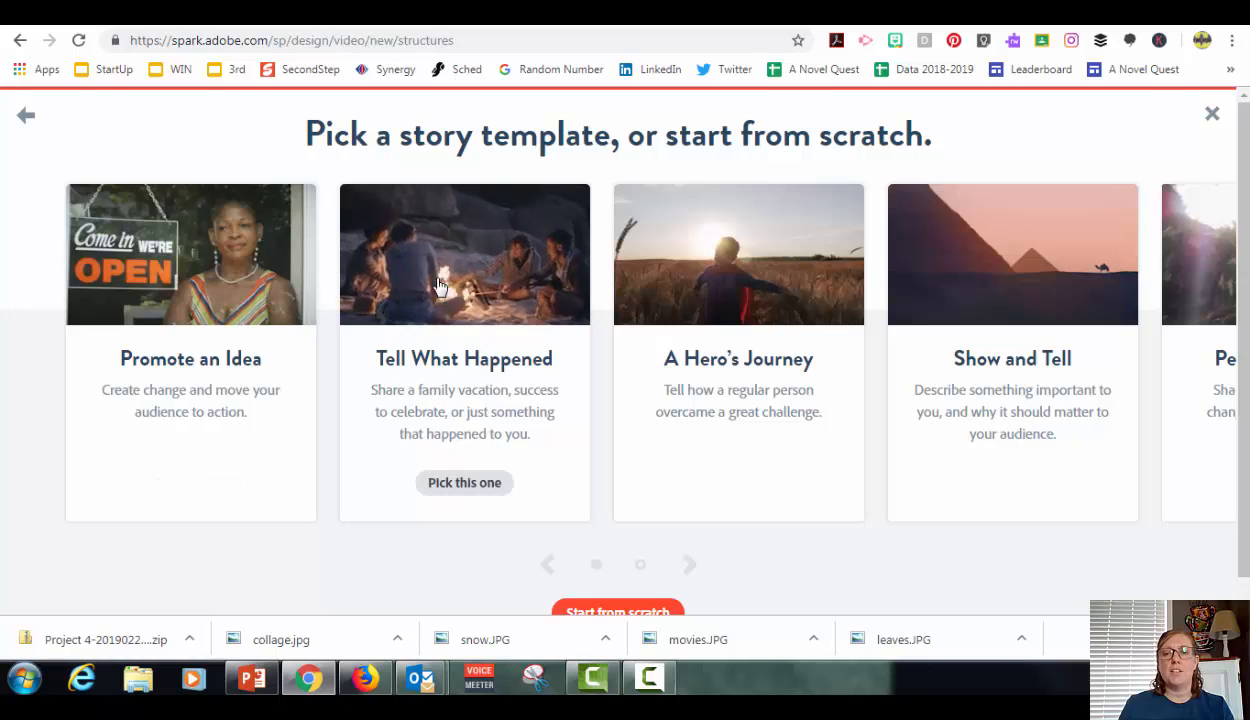
{"action": "left_click", "coordinate": [689, 568]}
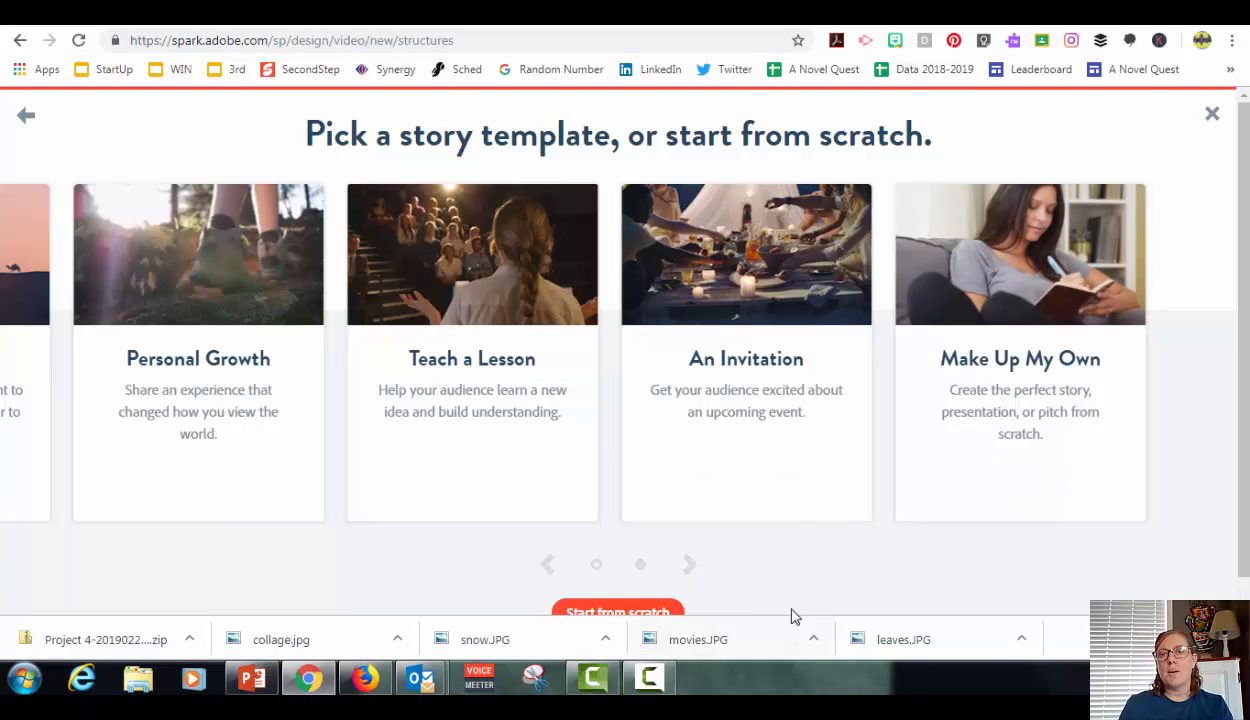
{"action": "mouse_move", "coordinate": [1028, 470]}
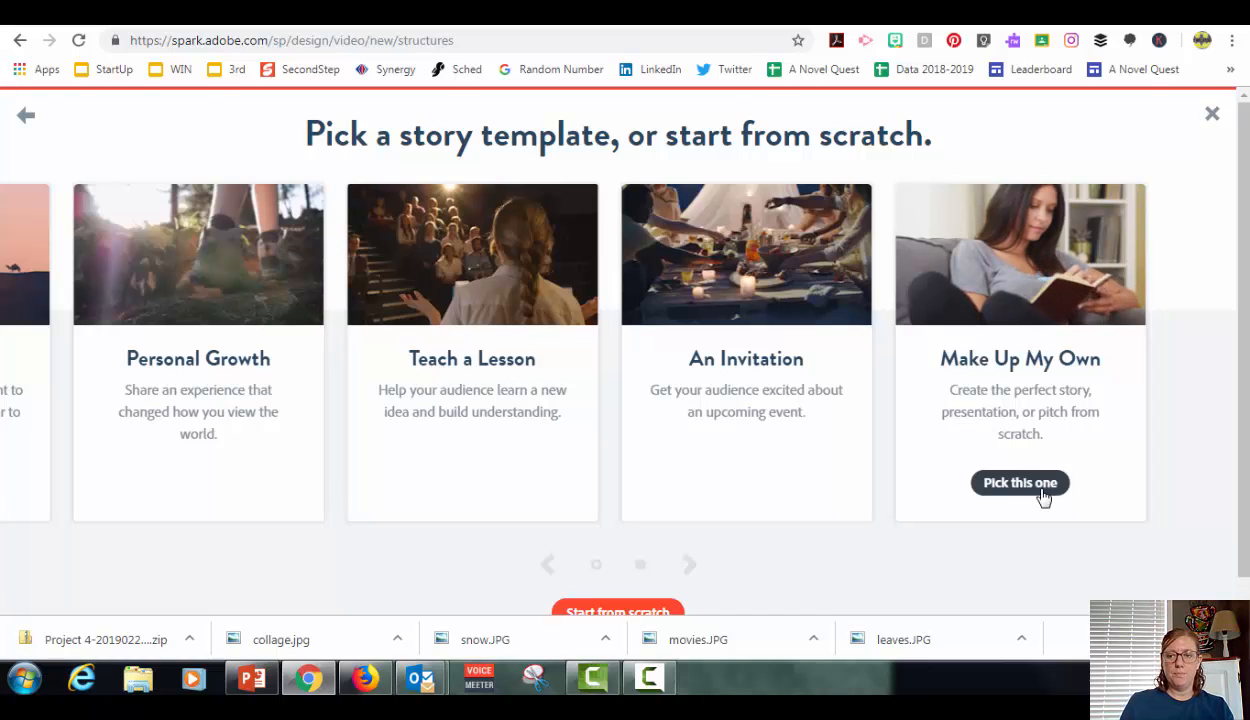
{"action": "left_click", "coordinate": [1040, 492]}
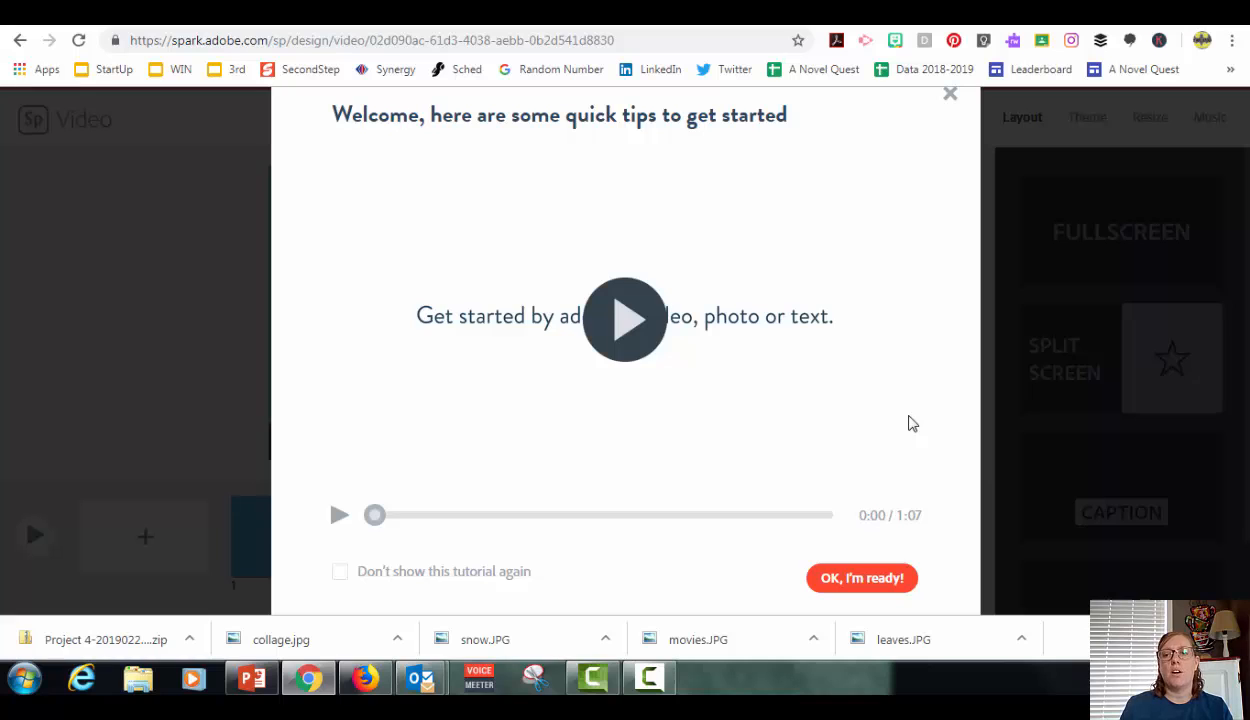
{"action": "left_click", "coordinate": [950, 95]}
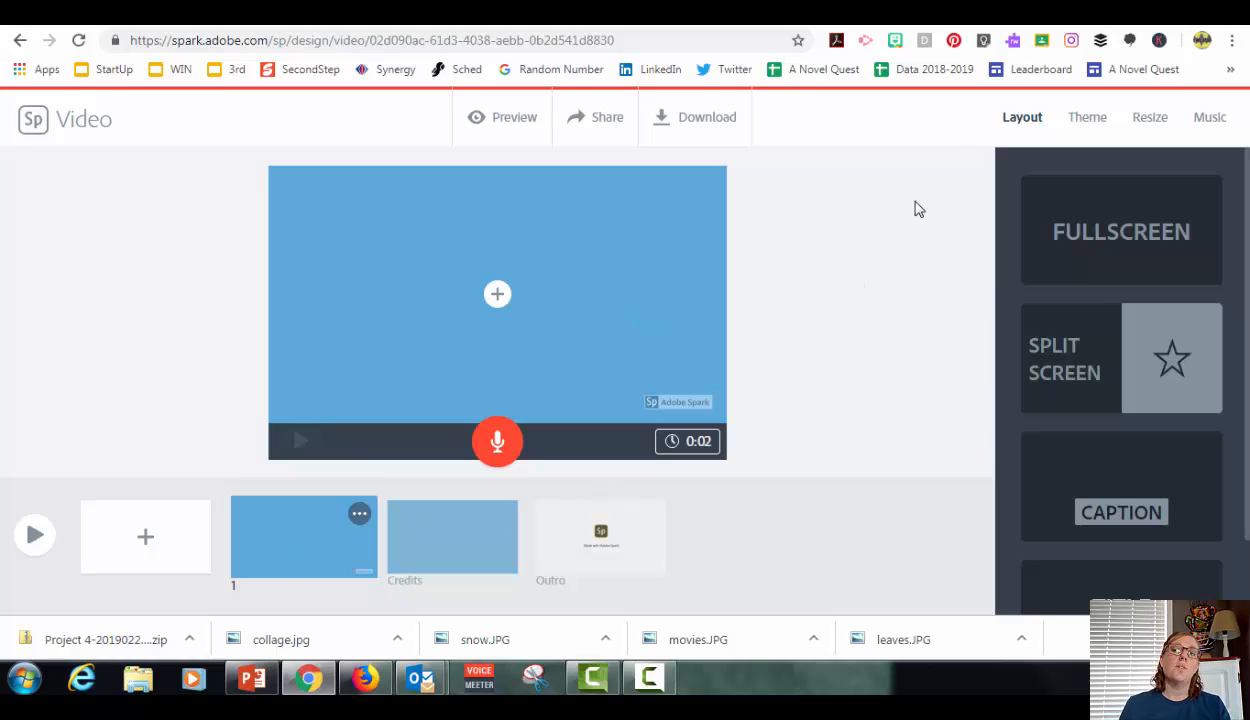
- Apply the Sage theme to the video with its teal colour variation
{"action": "left_click", "coordinate": [1087, 120]}
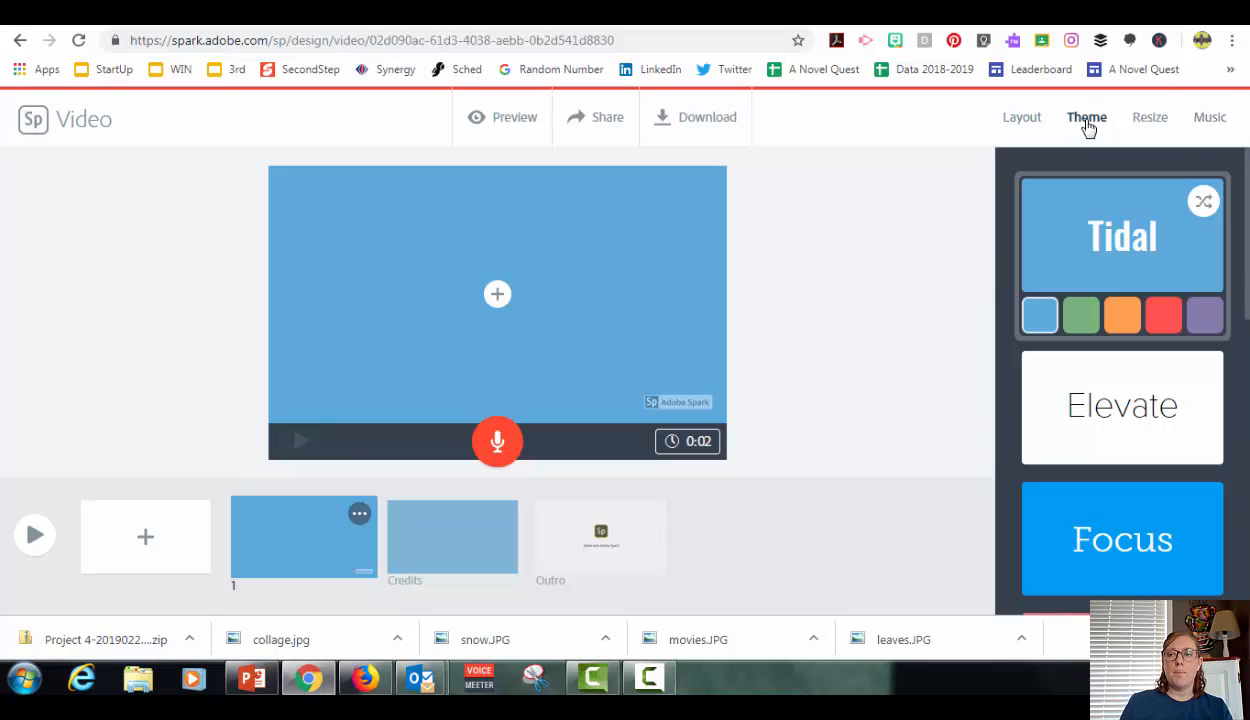
{"action": "scroll", "coordinate": [1151, 460], "scroll_direction": "down", "scroll_amount": 2}
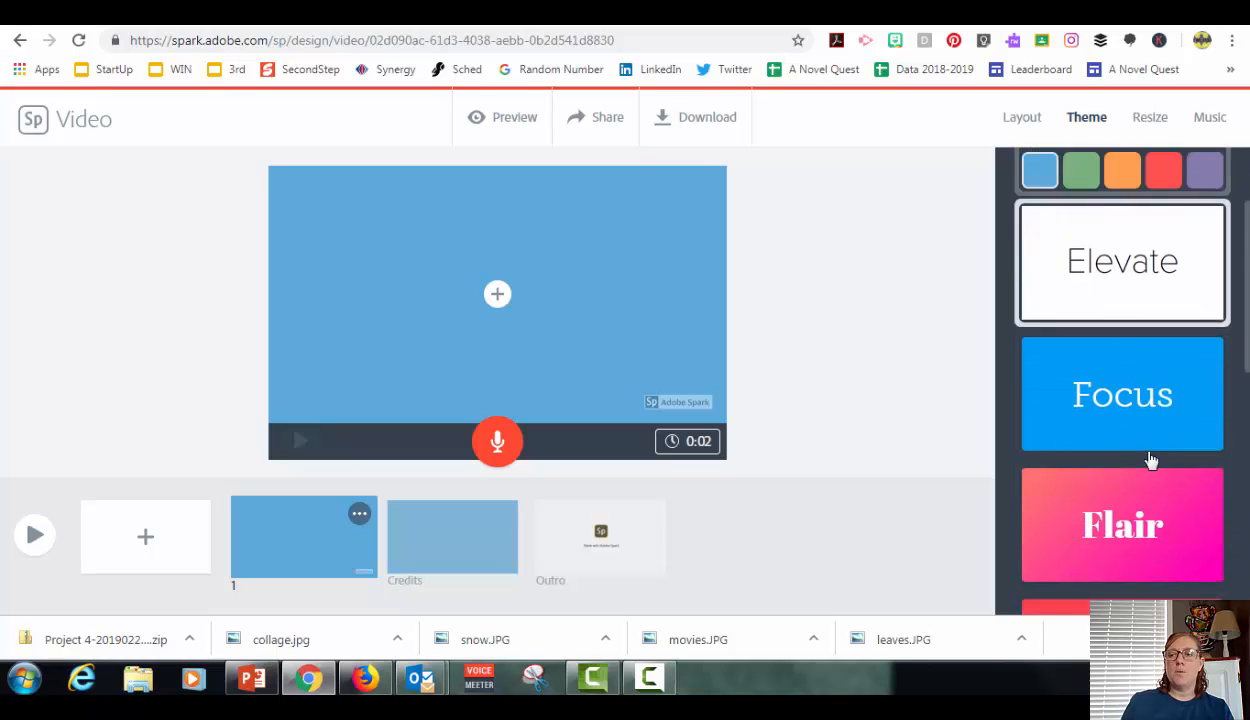
{"action": "scroll", "coordinate": [1151, 460], "scroll_direction": "down", "scroll_amount": 2}
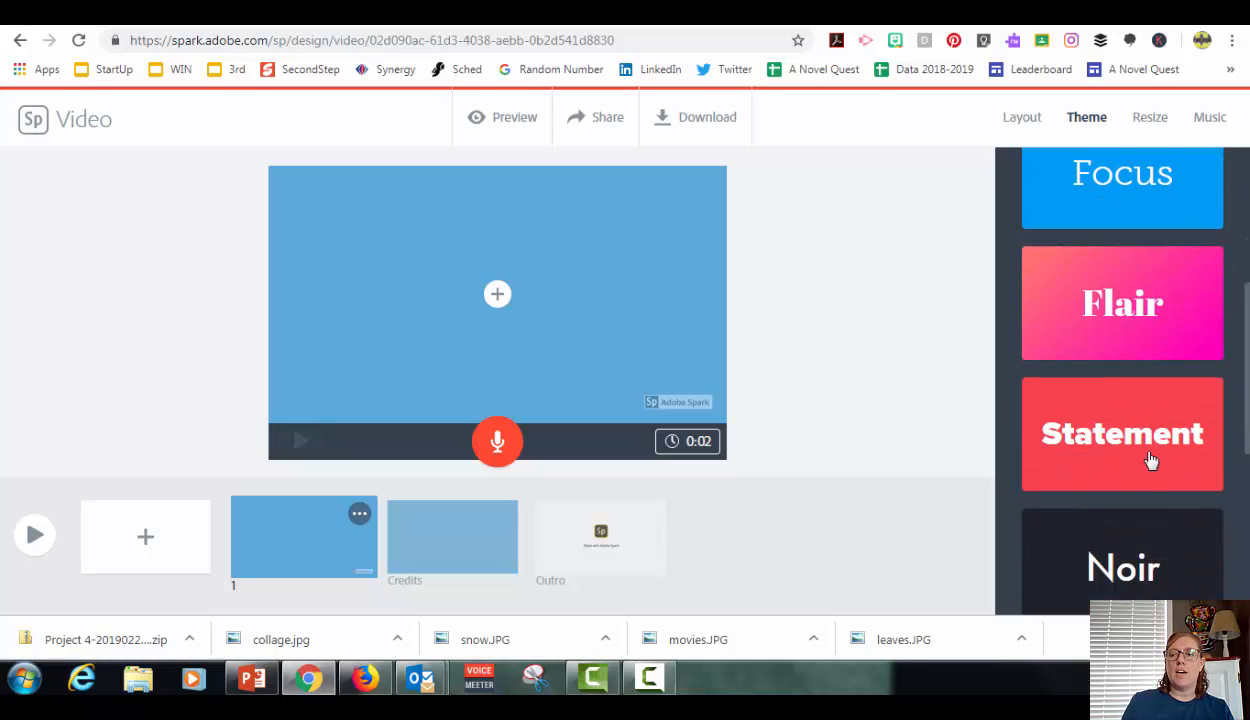
{"action": "scroll", "coordinate": [1151, 460], "scroll_direction": "down", "scroll_amount": 3}
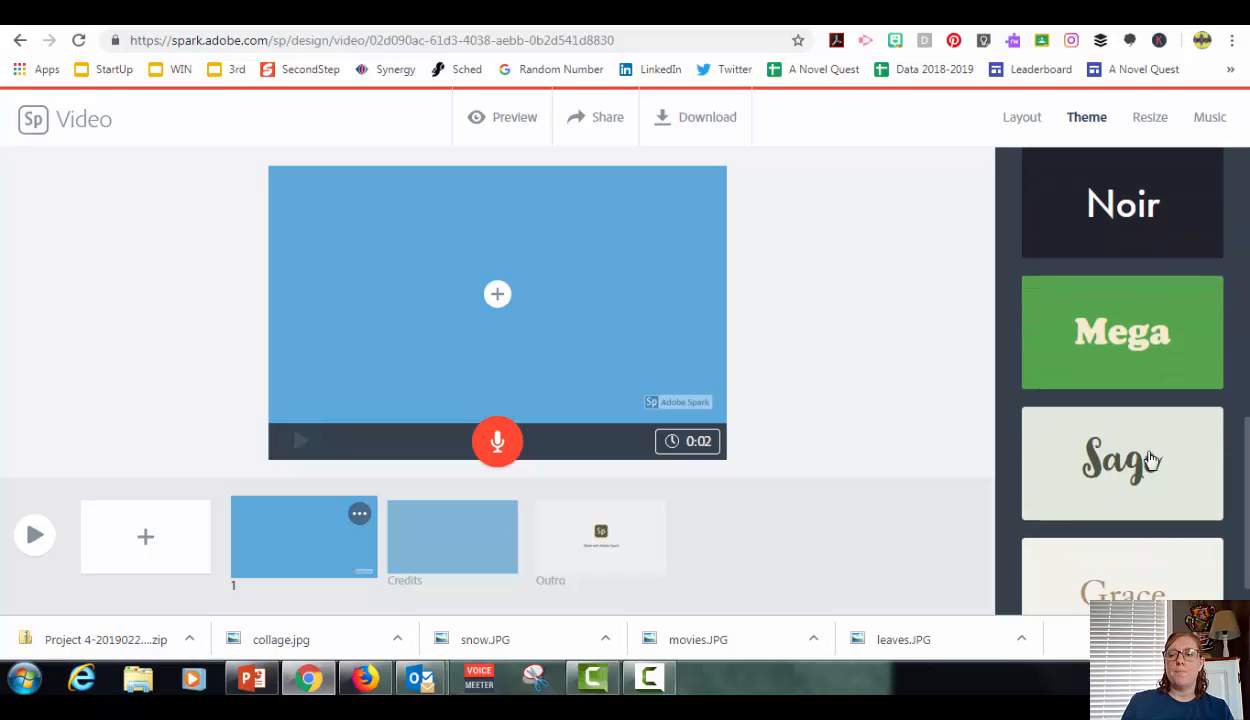
{"action": "scroll", "coordinate": [1151, 460], "scroll_direction": "down", "scroll_amount": 1}
{"action": "left_click", "coordinate": [1205, 421]}
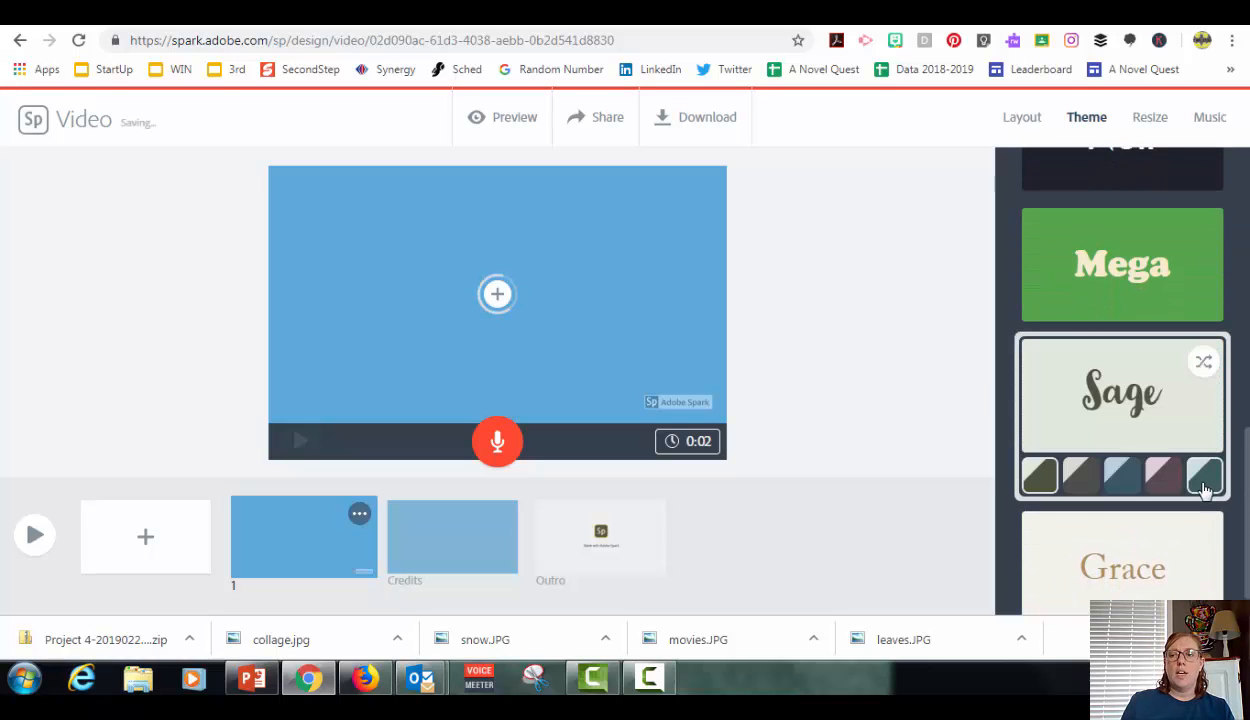
{"action": "left_click", "coordinate": [1205, 482]}
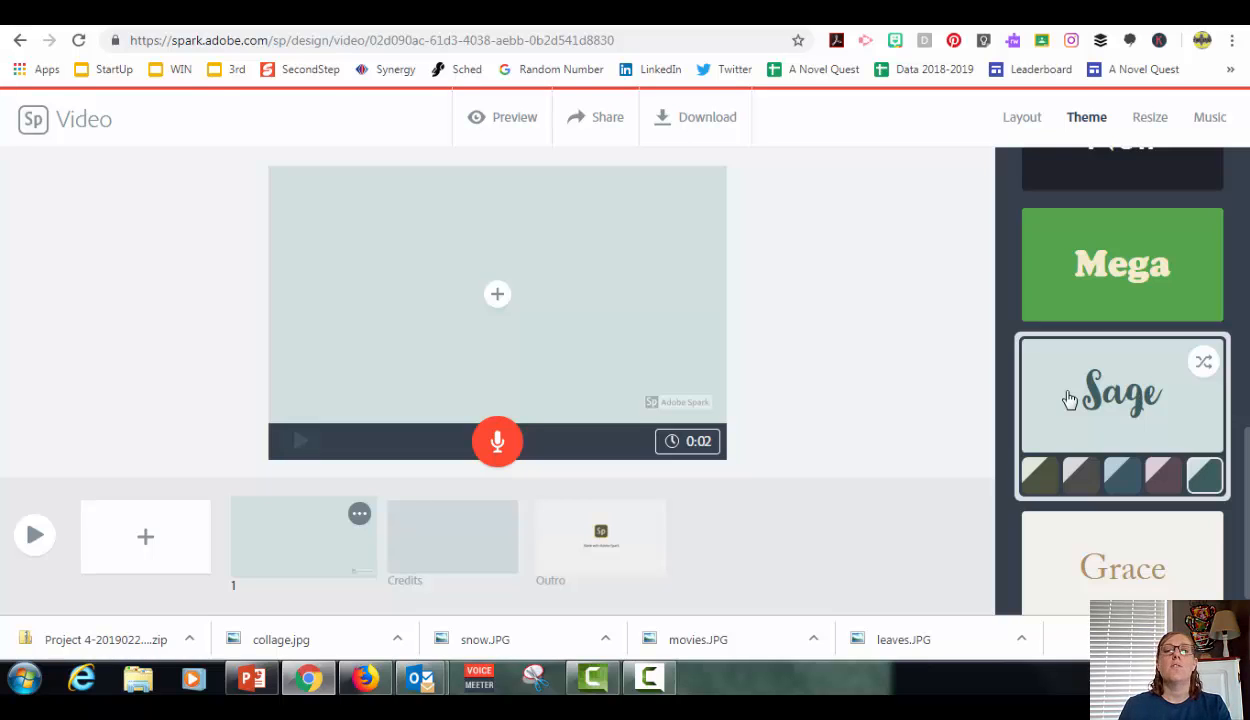
- Give the first slide the Split Screen layout and add the text "My Family" in its dark left half
{"action": "left_click", "coordinate": [1022, 117]}
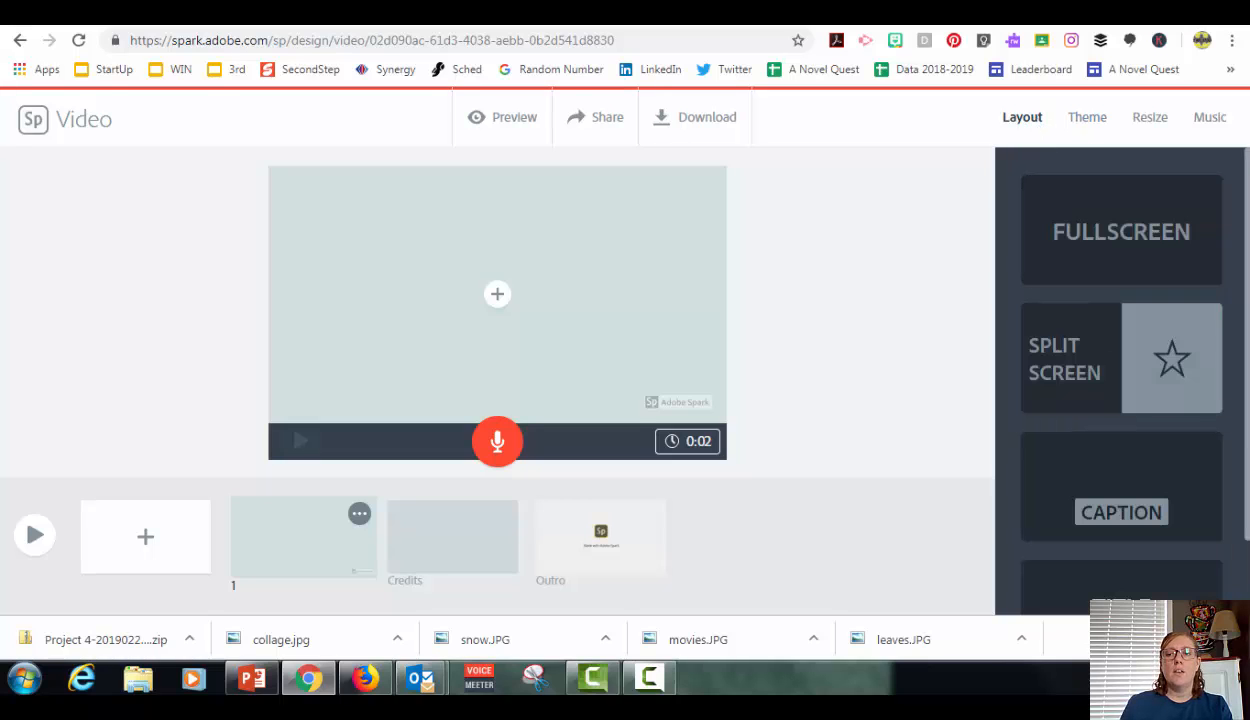
{"action": "left_click", "coordinate": [1140, 400]}
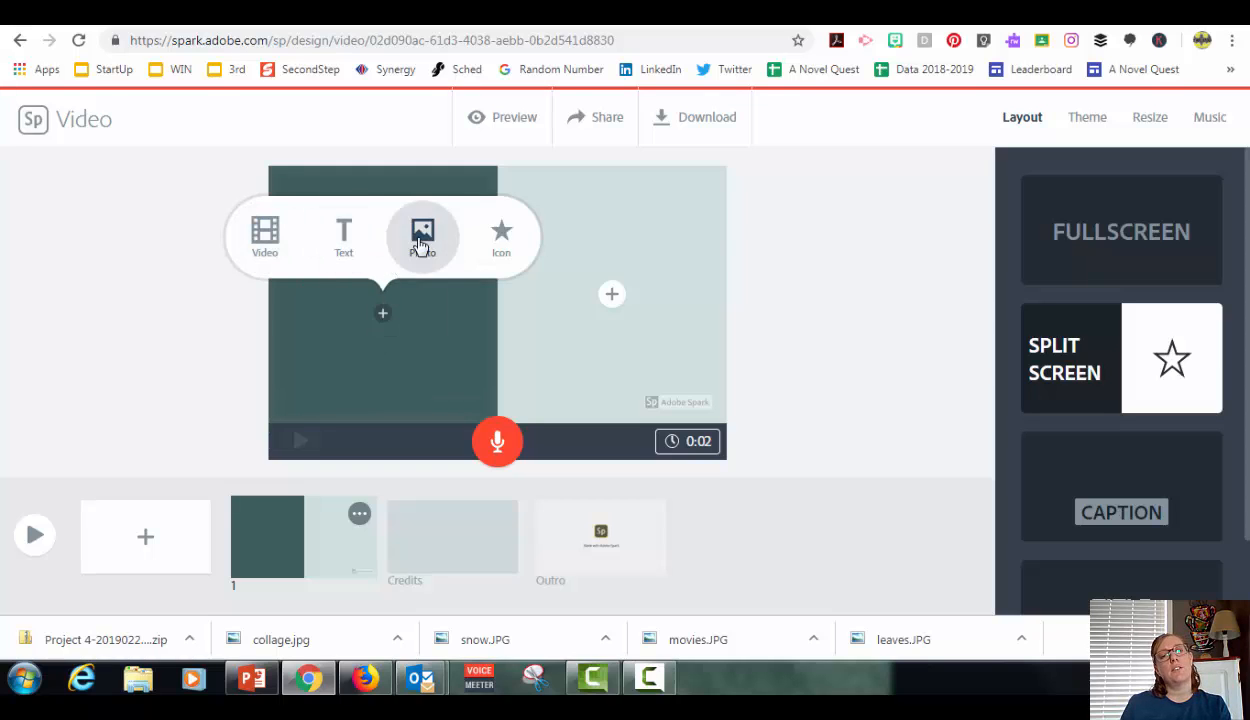
{"action": "left_click", "coordinate": [343, 240]}
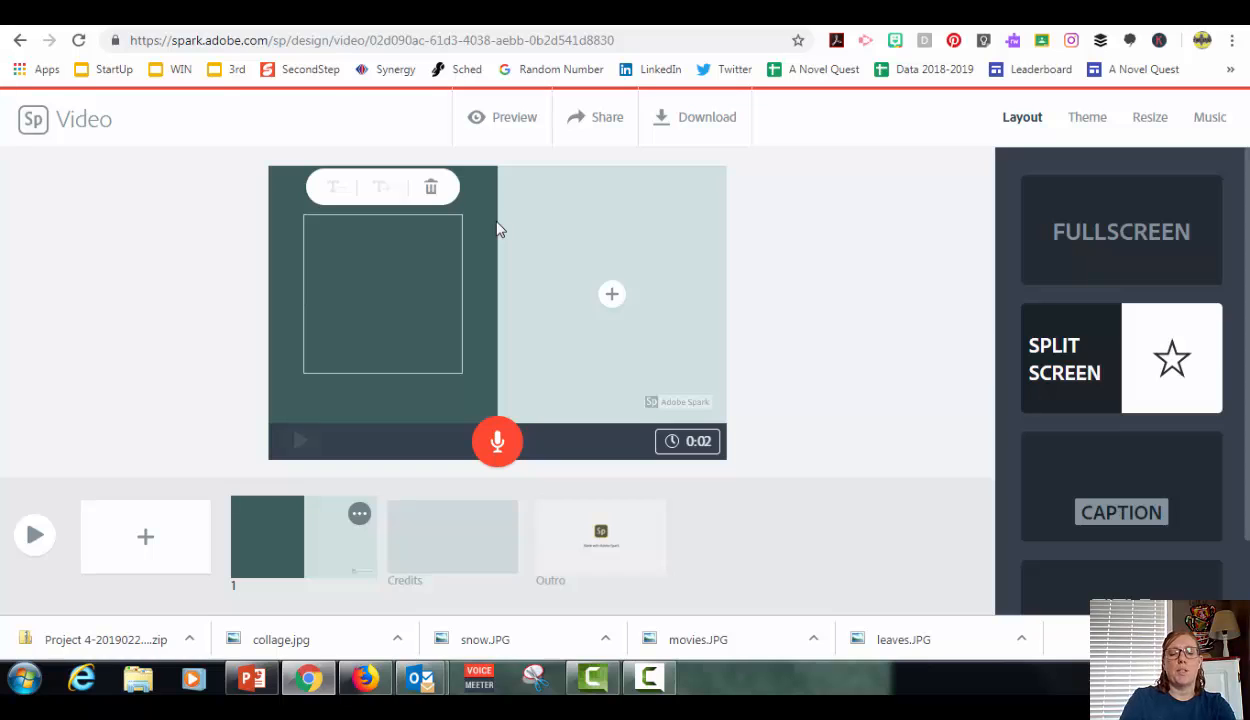
{"action": "type", "text": "My Family"}
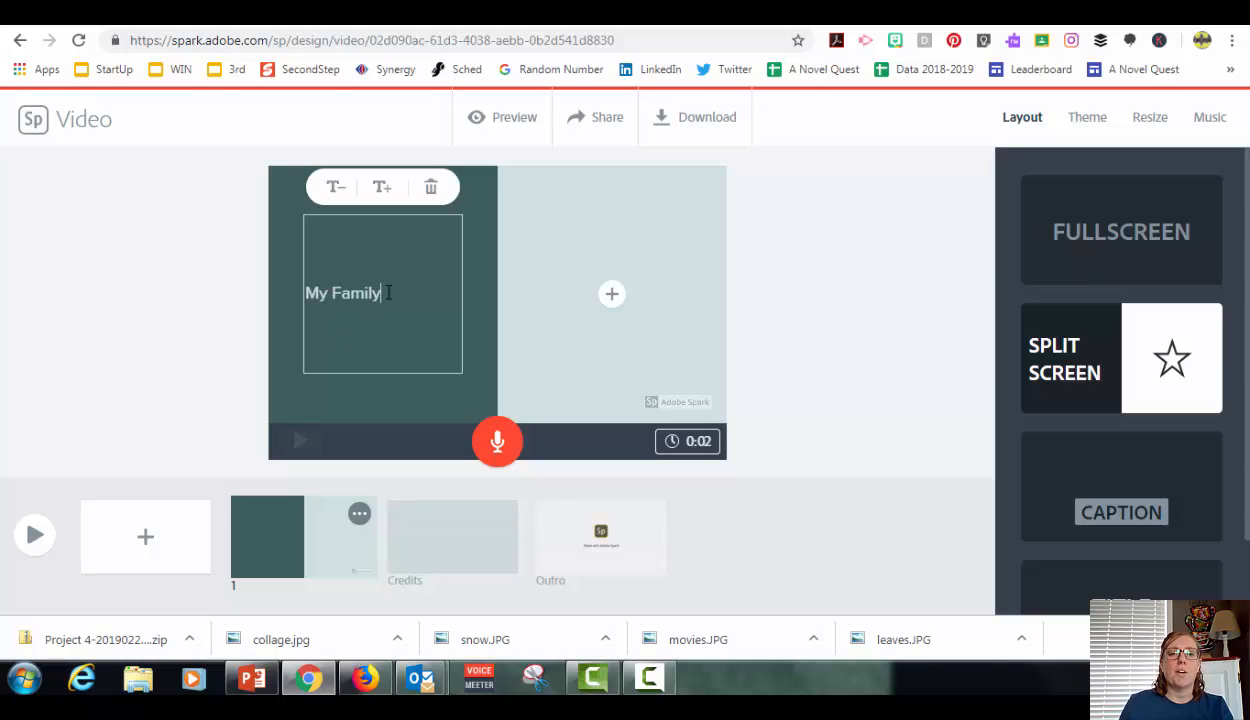
- Enlarge the "My Family" text on the first slide to the largest available size
{"action": "left_click_drag", "start_coordinate": [388, 292], "coordinate": [311, 289]}
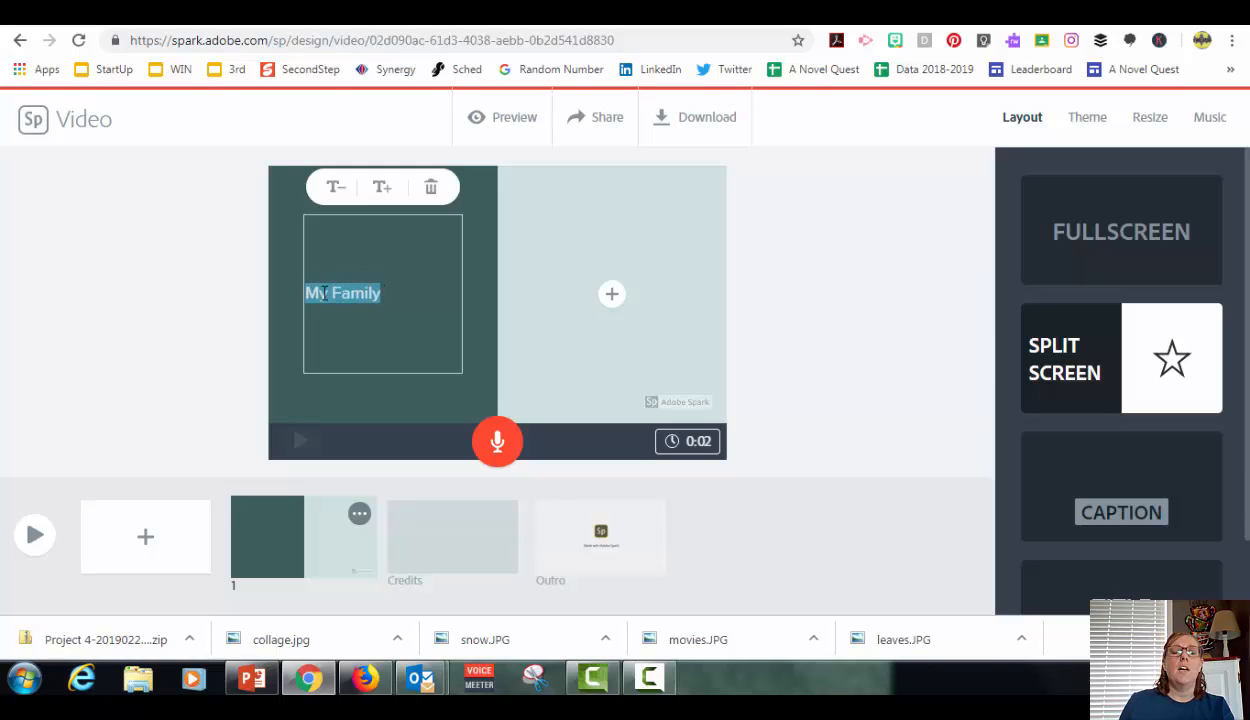
{"action": "left_click", "coordinate": [386, 195]}
{"action": "left_click", "coordinate": [386, 195]}
{"action": "left_click", "coordinate": [384, 192]}
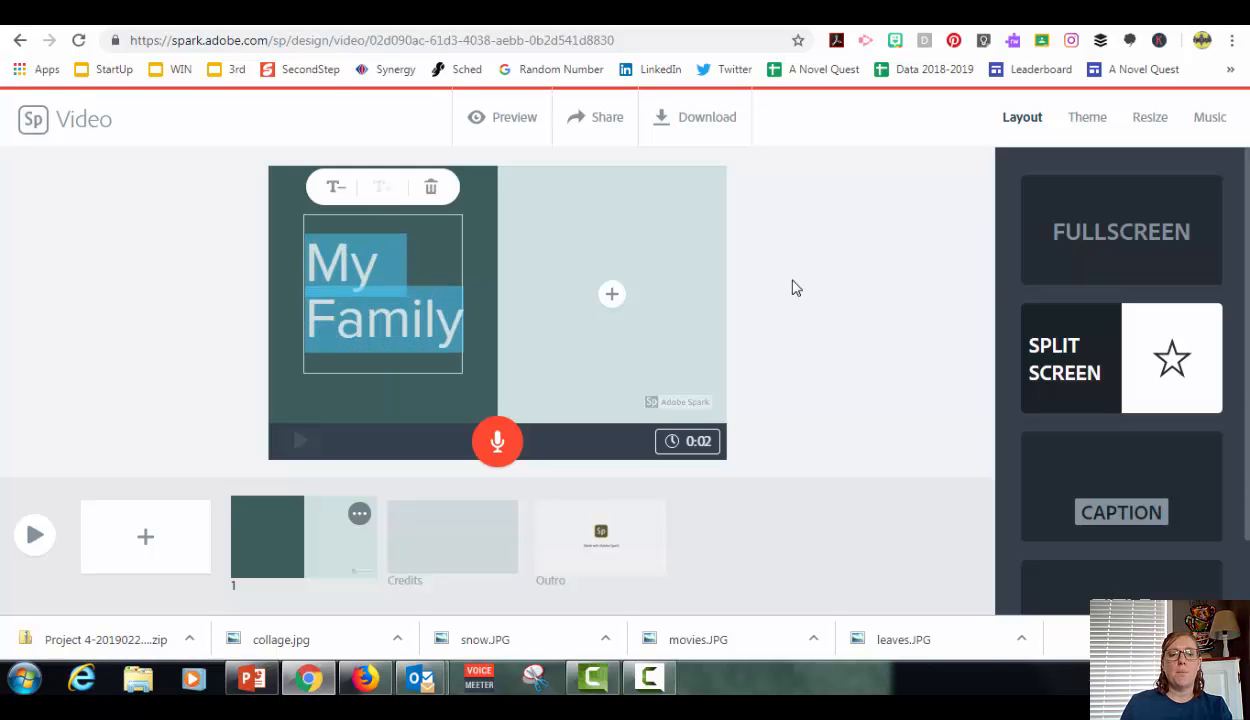
{"action": "left_click", "coordinate": [850, 345]}
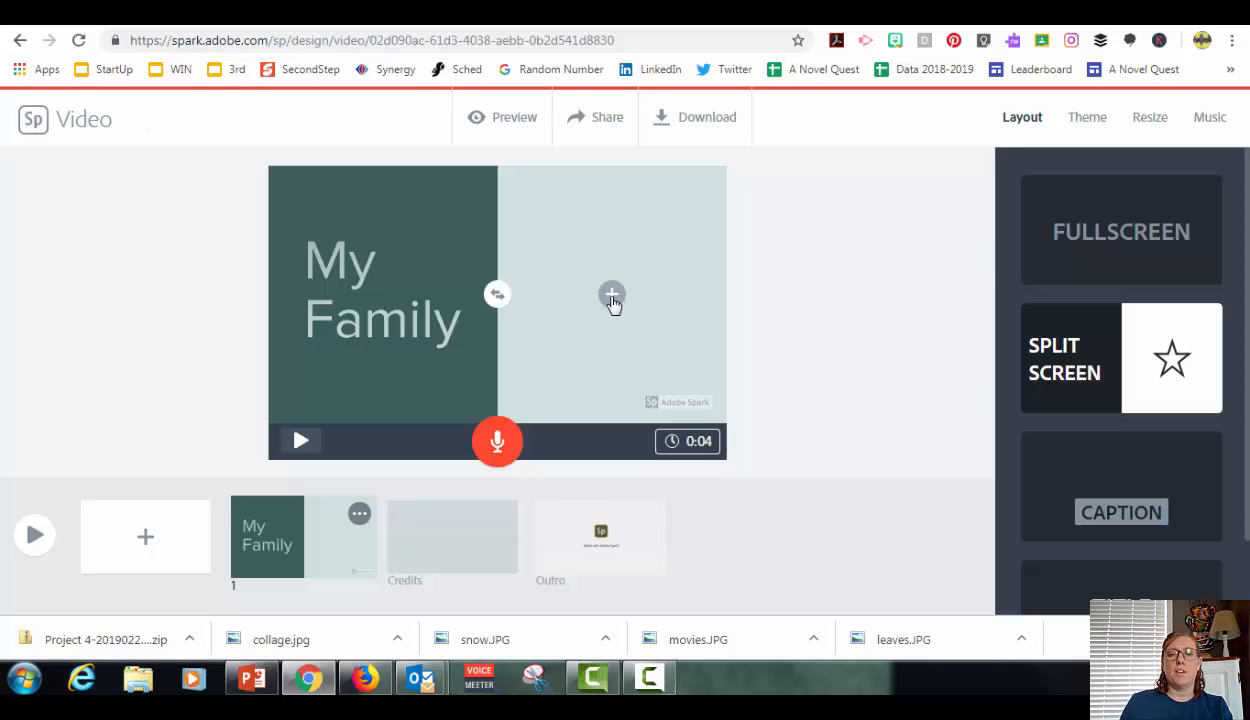
- Upload the photo "family pic" from the Project 4 folder into the empty half of the first slide
{"action": "left_click", "coordinate": [612, 298]}
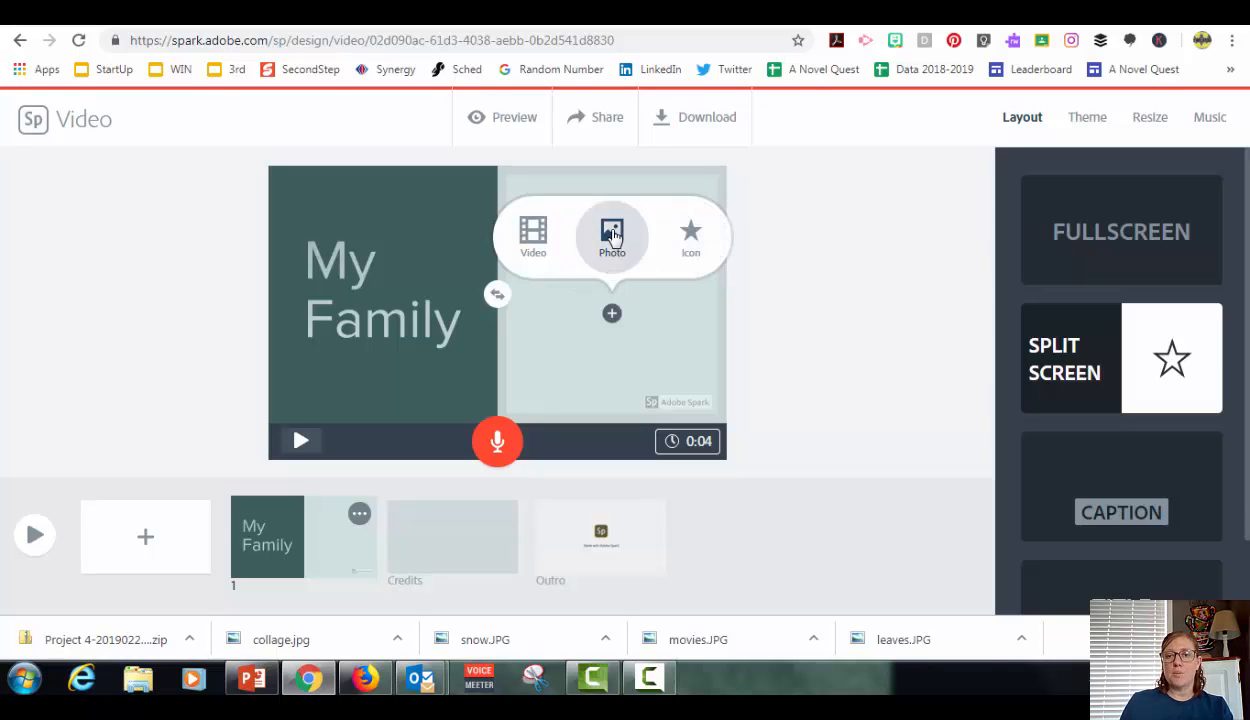
{"action": "left_click", "coordinate": [612, 233]}
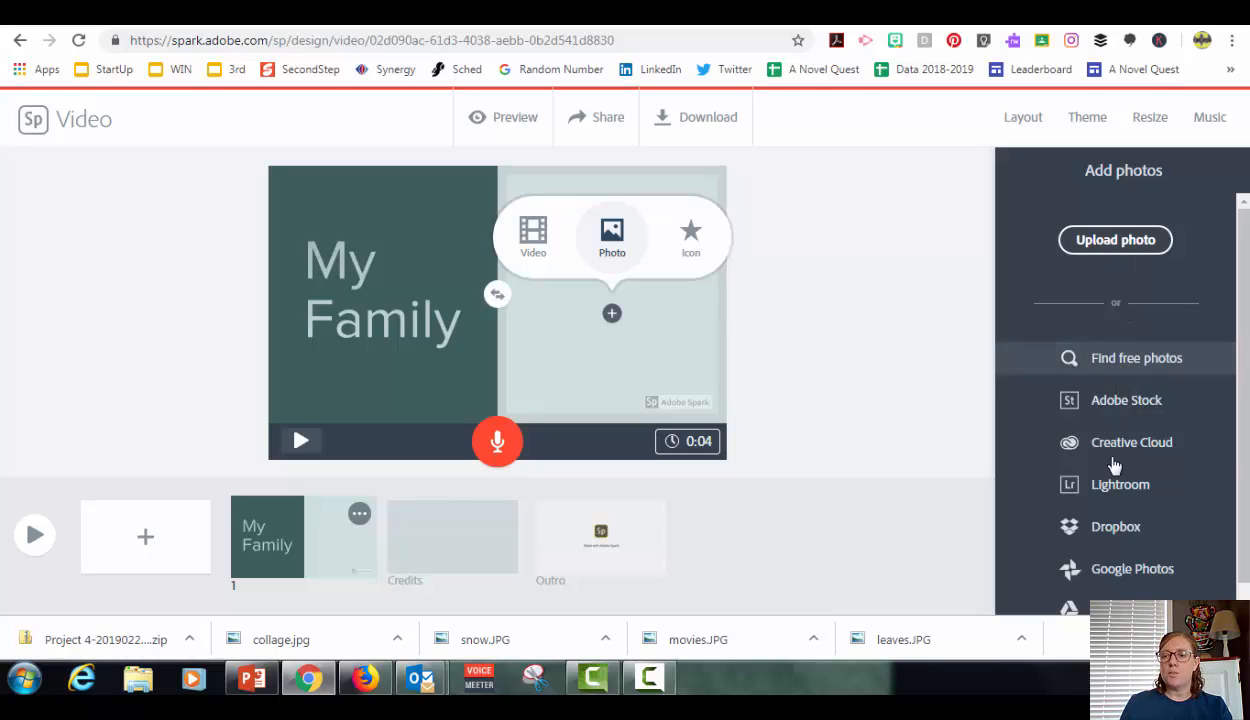
{"action": "scroll", "coordinate": [1163, 530], "scroll_direction": "down", "scroll_amount": 1}
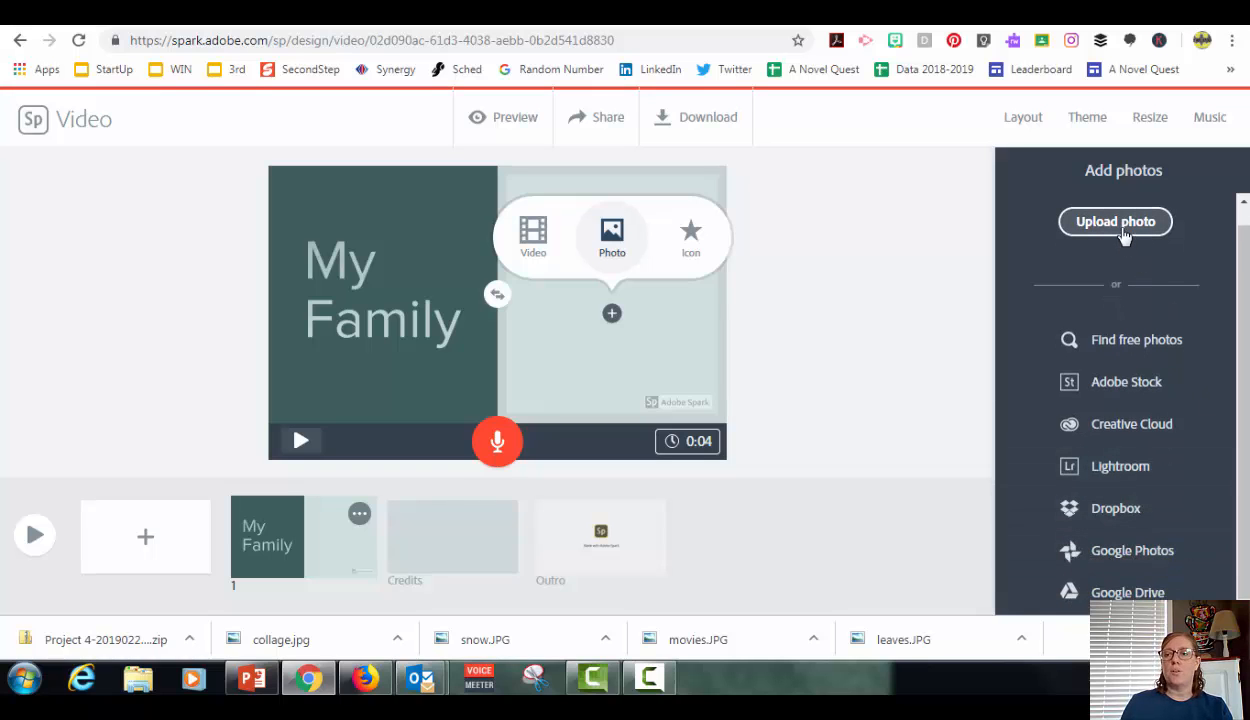
{"action": "left_click", "coordinate": [1114, 228]}
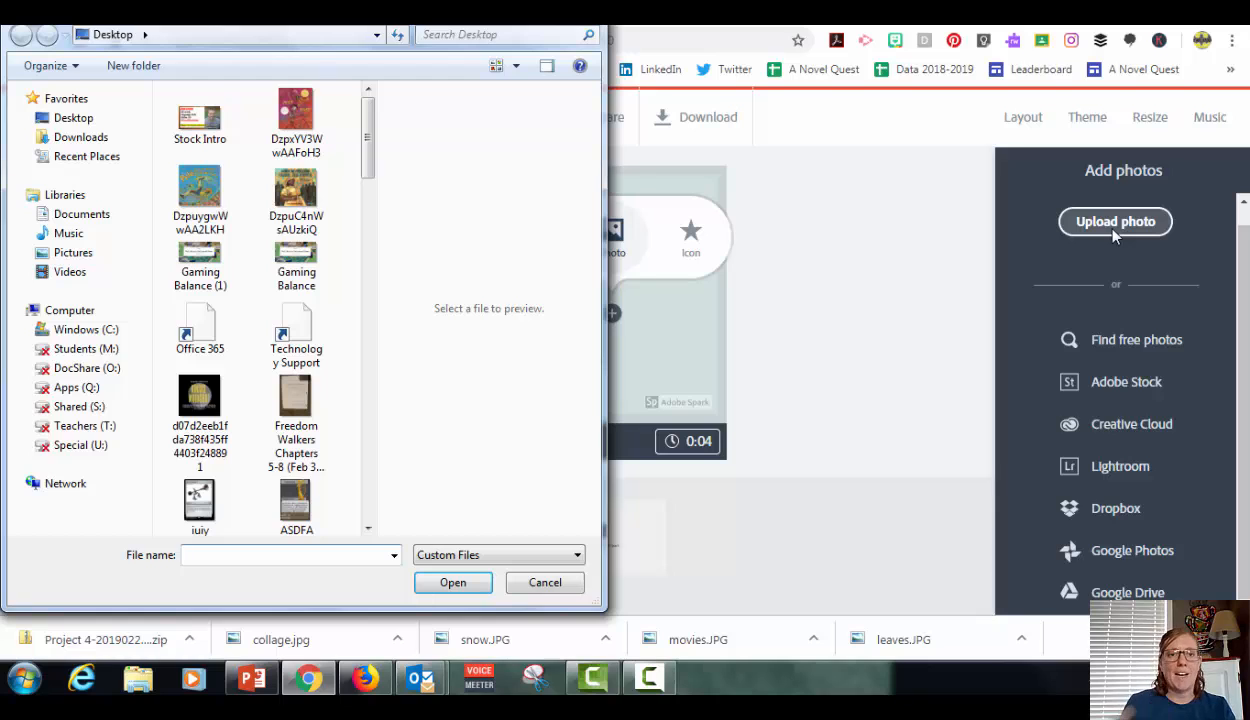
{"action": "left_click", "coordinate": [58, 118]}
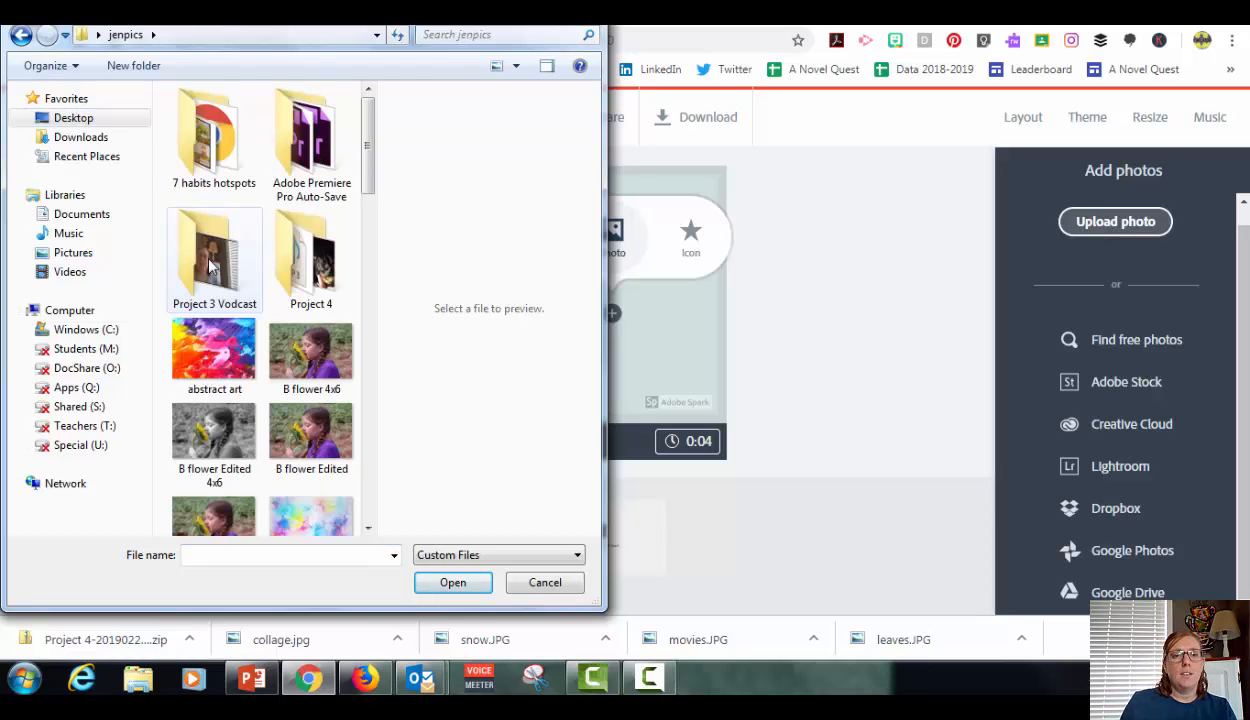
{"action": "left_click", "coordinate": [295, 262]}
{"action": "double_click", "coordinate": [295, 264]}
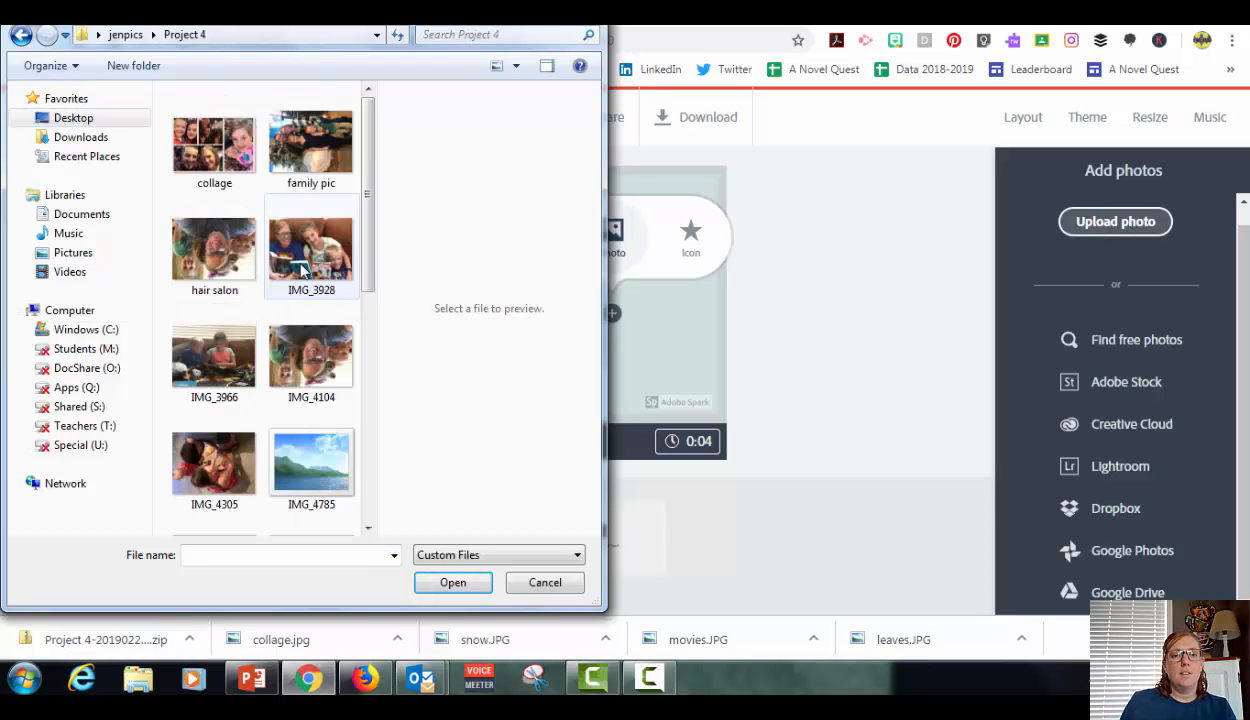
{"action": "left_click", "coordinate": [322, 153]}
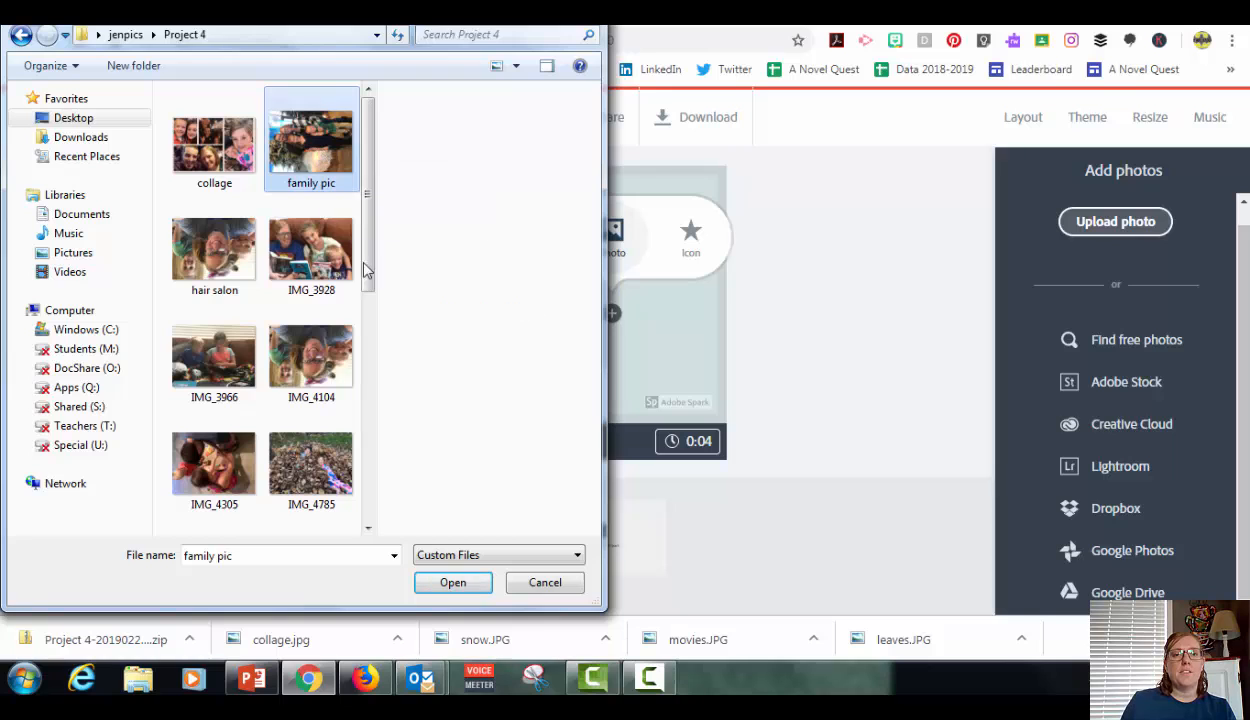
{"action": "left_click", "coordinate": [460, 590]}
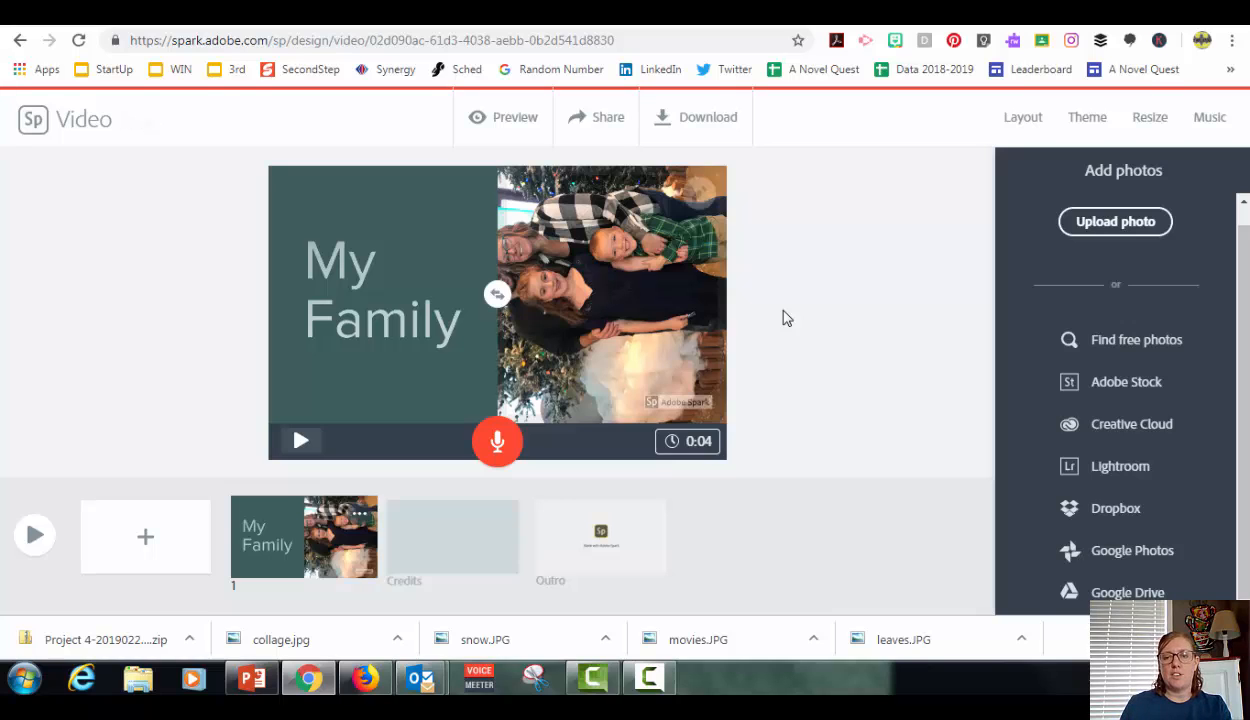
{"action": "left_click", "coordinate": [599, 401]}
{"action": "left_click", "coordinate": [902, 299]}
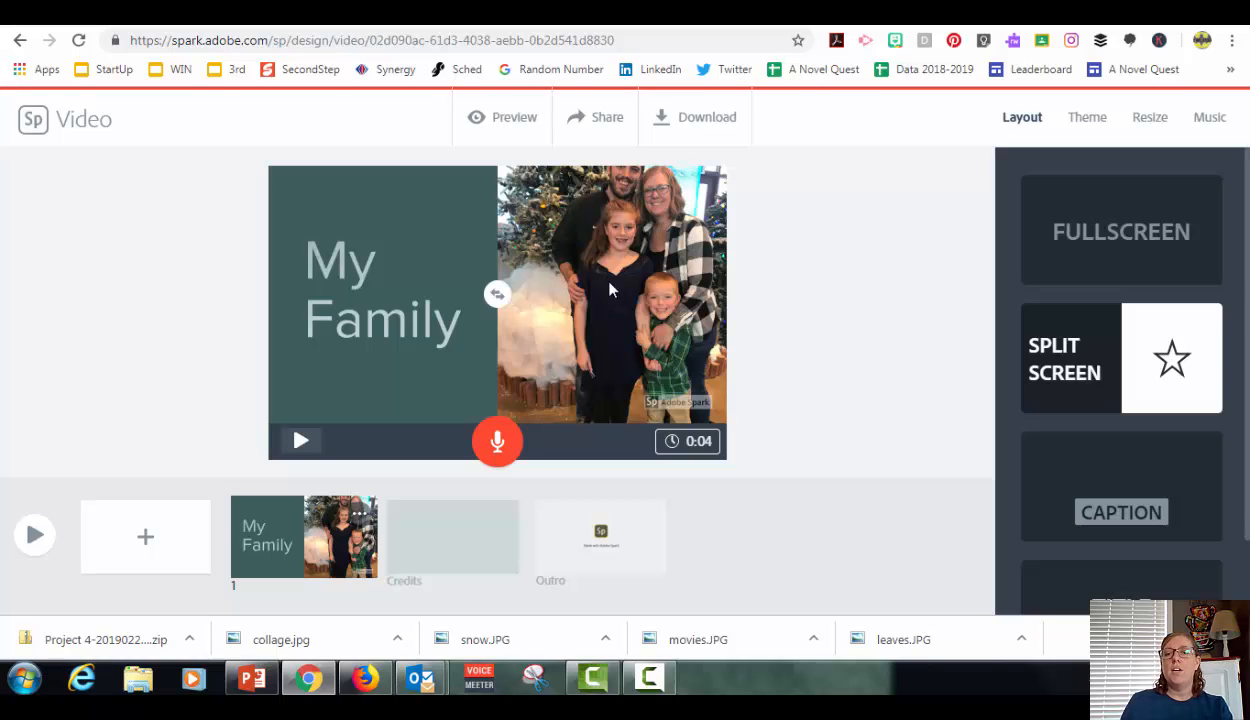
- Shift the family photo down within its frame so all the heads show, and zoom it out
{"action": "left_click", "coordinate": [604, 328]}
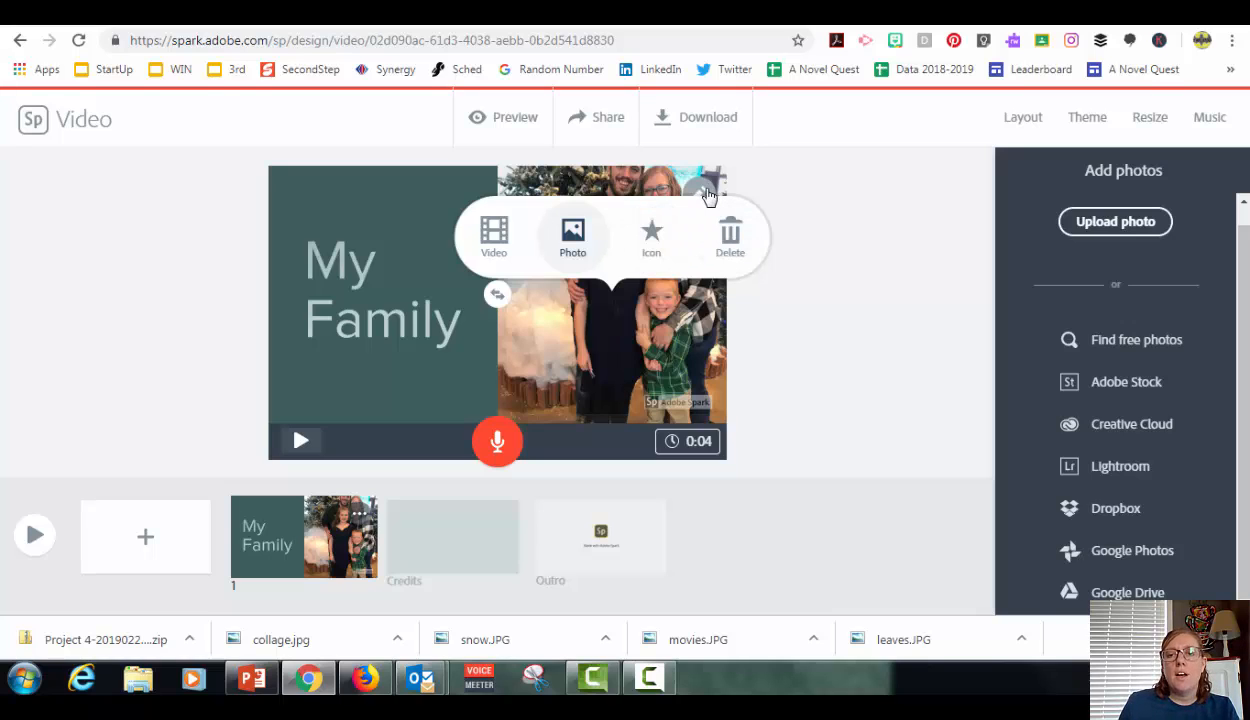
{"action": "left_click", "coordinate": [700, 190]}
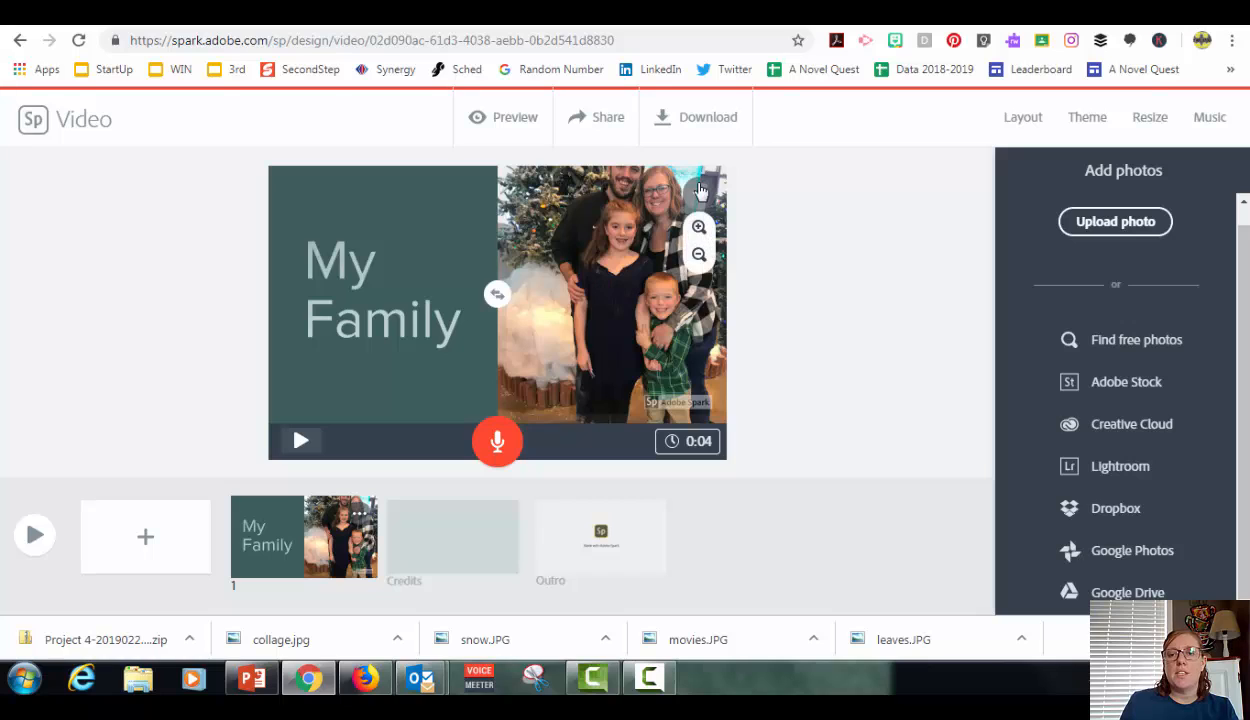
{"action": "left_click_drag", "start_coordinate": [633, 256], "coordinate": [618, 278]}
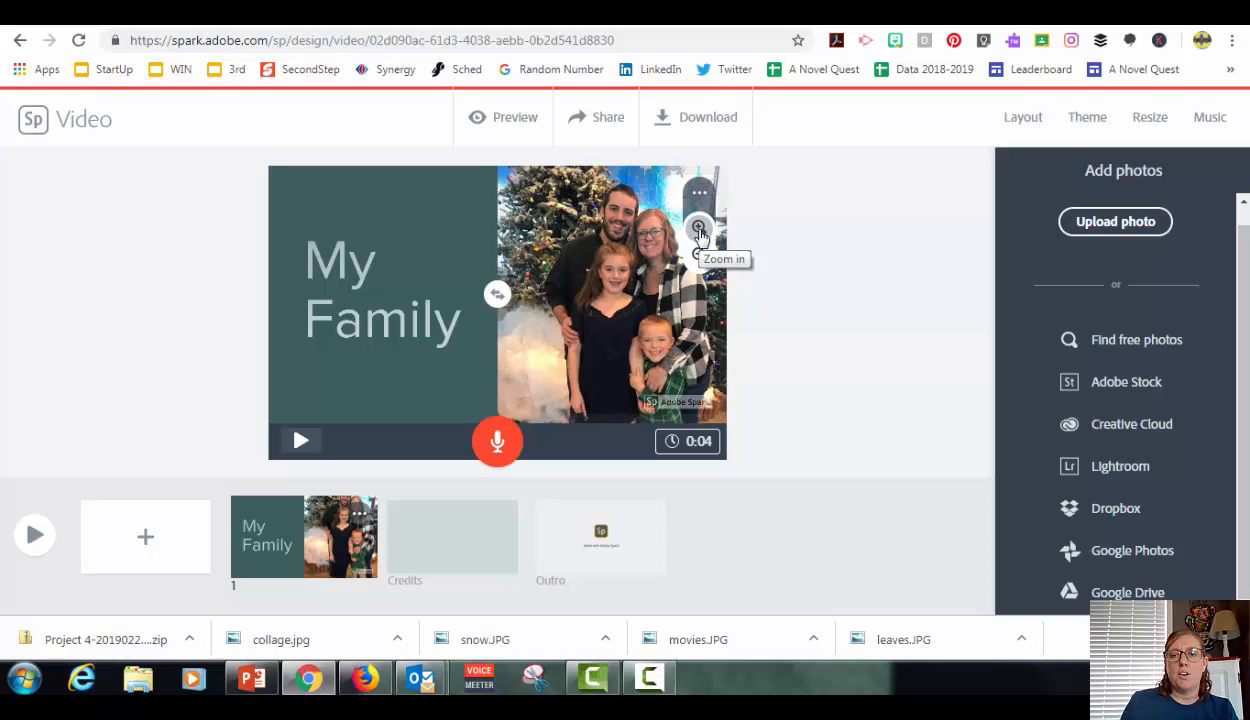
{"action": "left_click", "coordinate": [699, 254]}
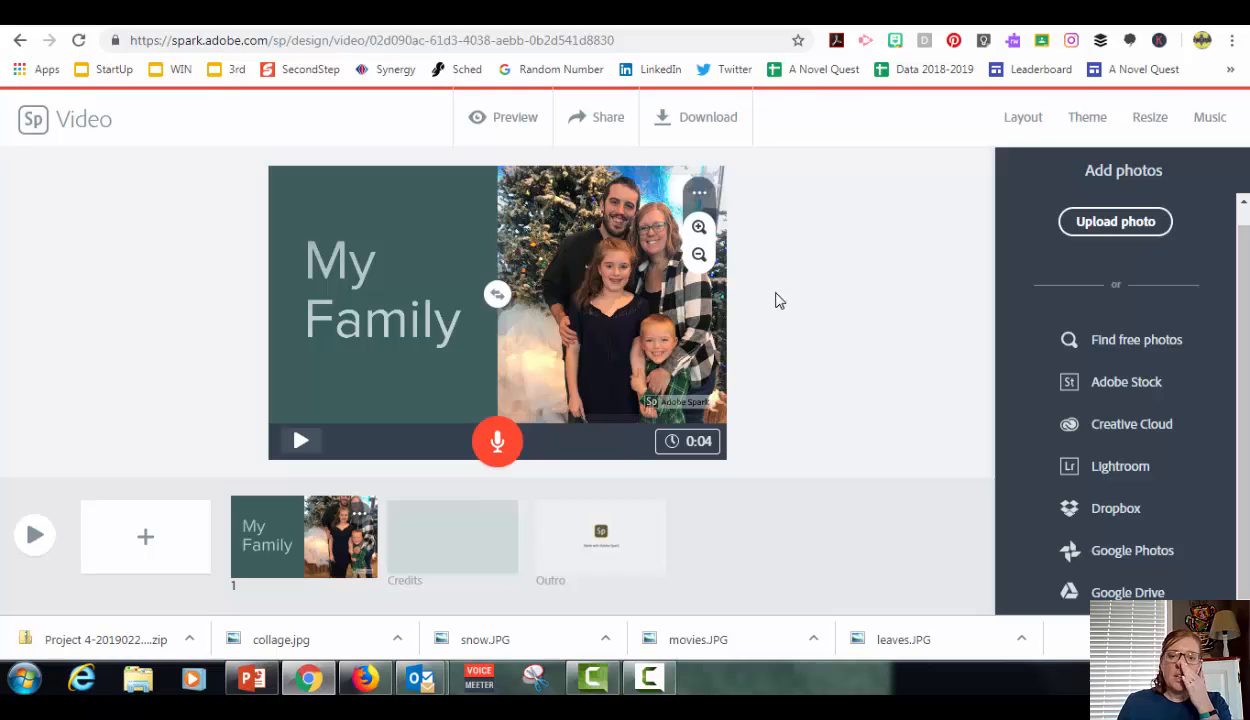
{"action": "left_click", "coordinate": [649, 233]}
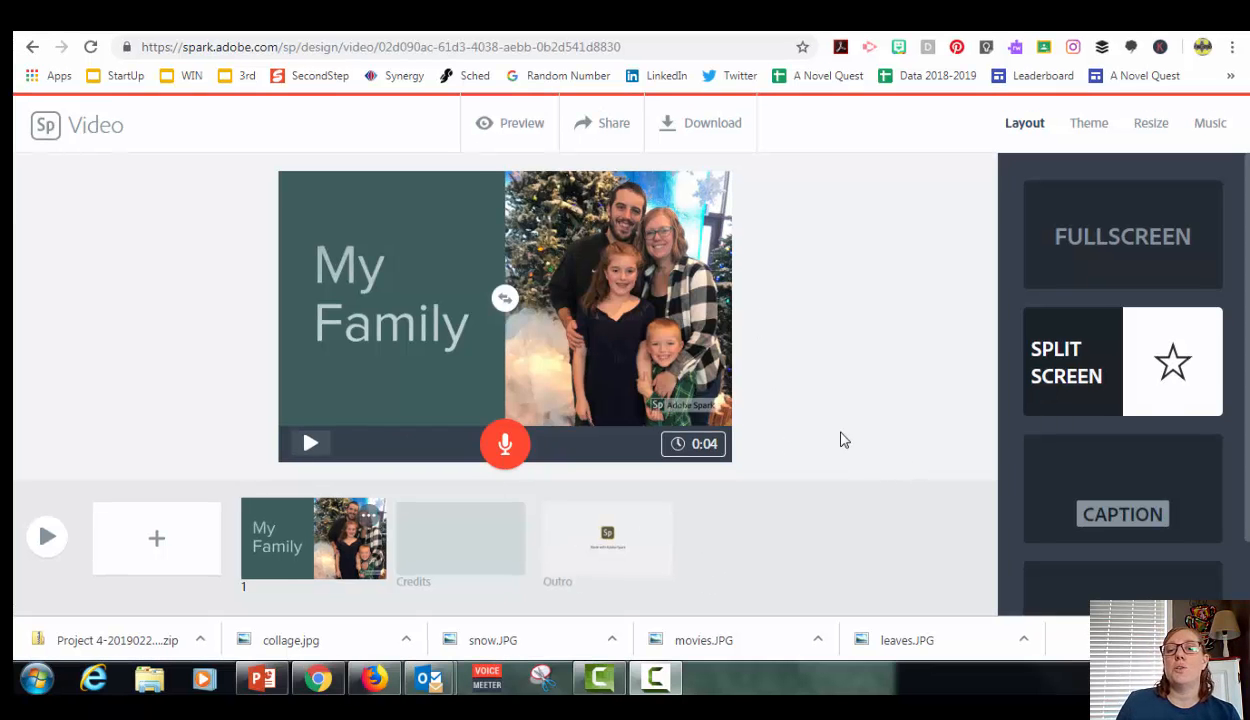
- Add a second slide and give it the Caption layout
{"action": "left_click", "coordinate": [157, 547]}
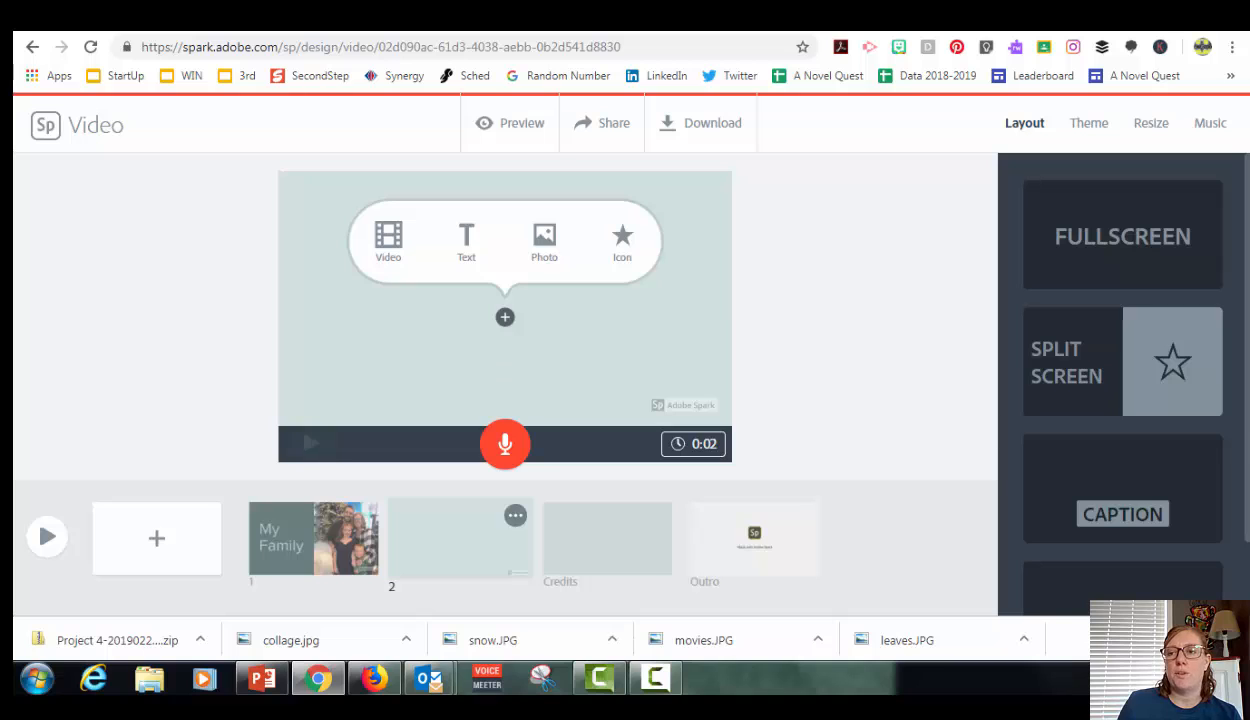
{"action": "scroll", "coordinate": [1188, 430], "scroll_direction": "down", "scroll_amount": 1}
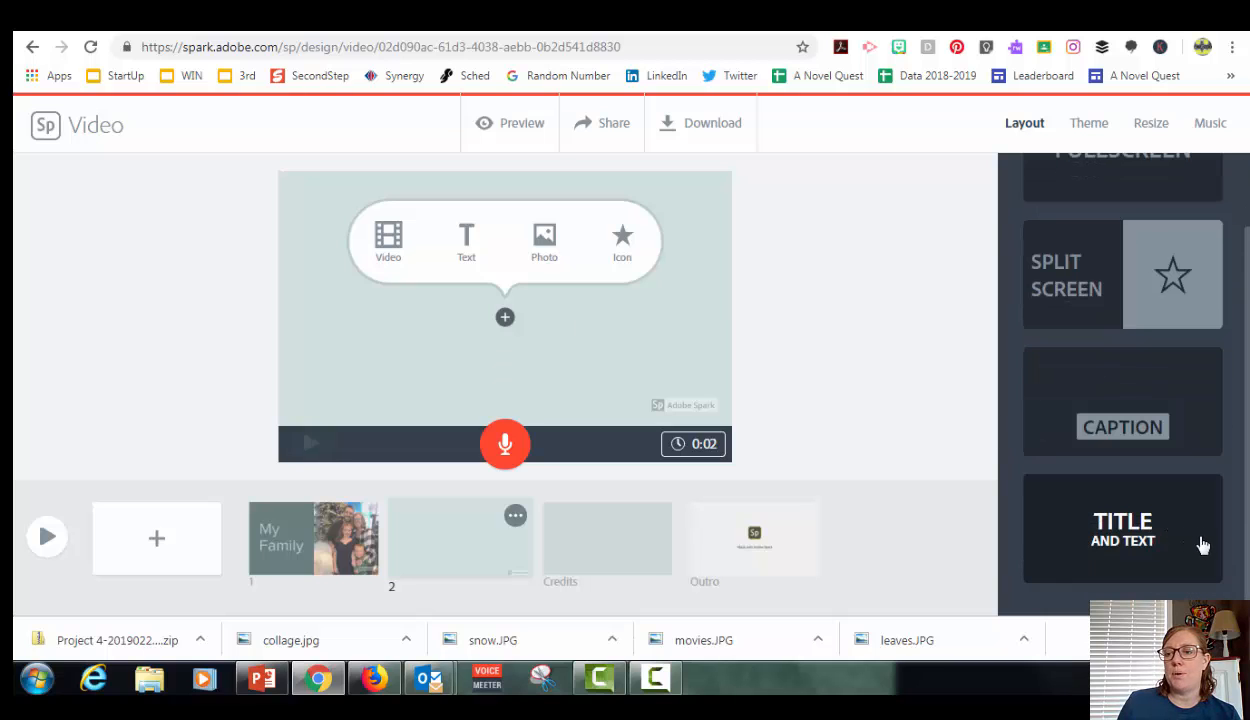
{"action": "left_click", "coordinate": [1178, 410]}
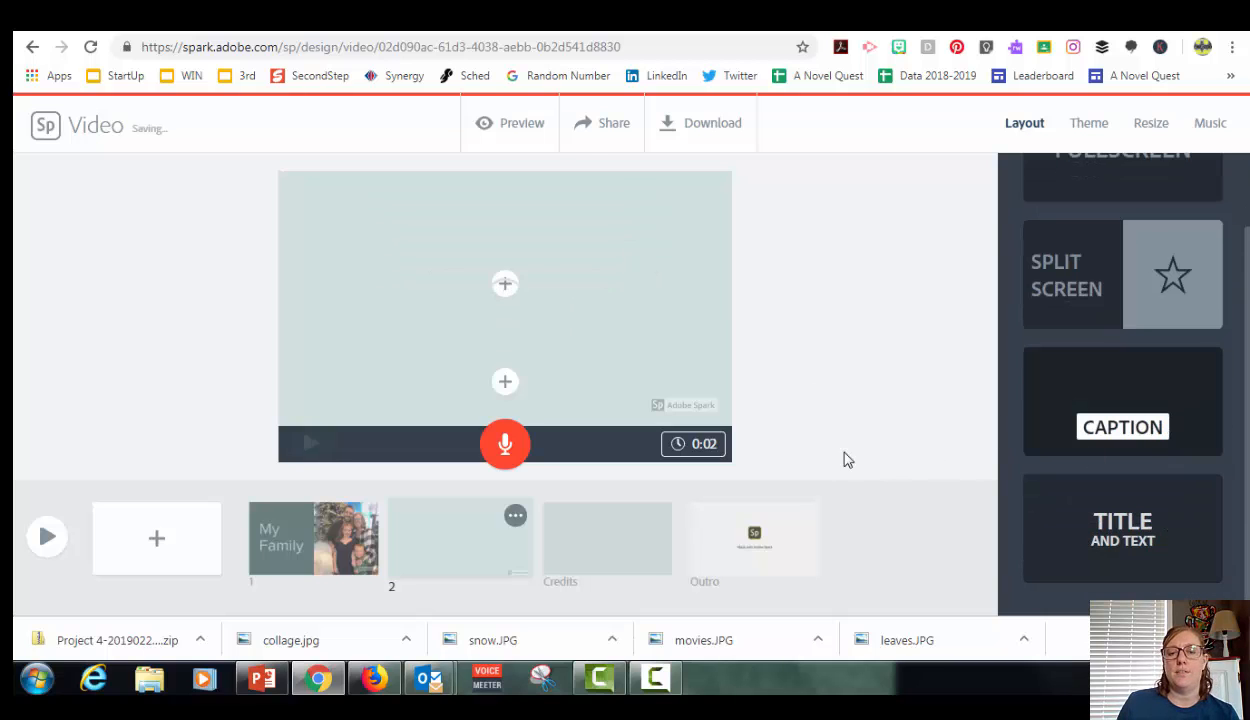
- Upload the photo "hair salon" from the Project 4 folder as the second slide's picture
{"action": "left_click", "coordinate": [504, 285]}
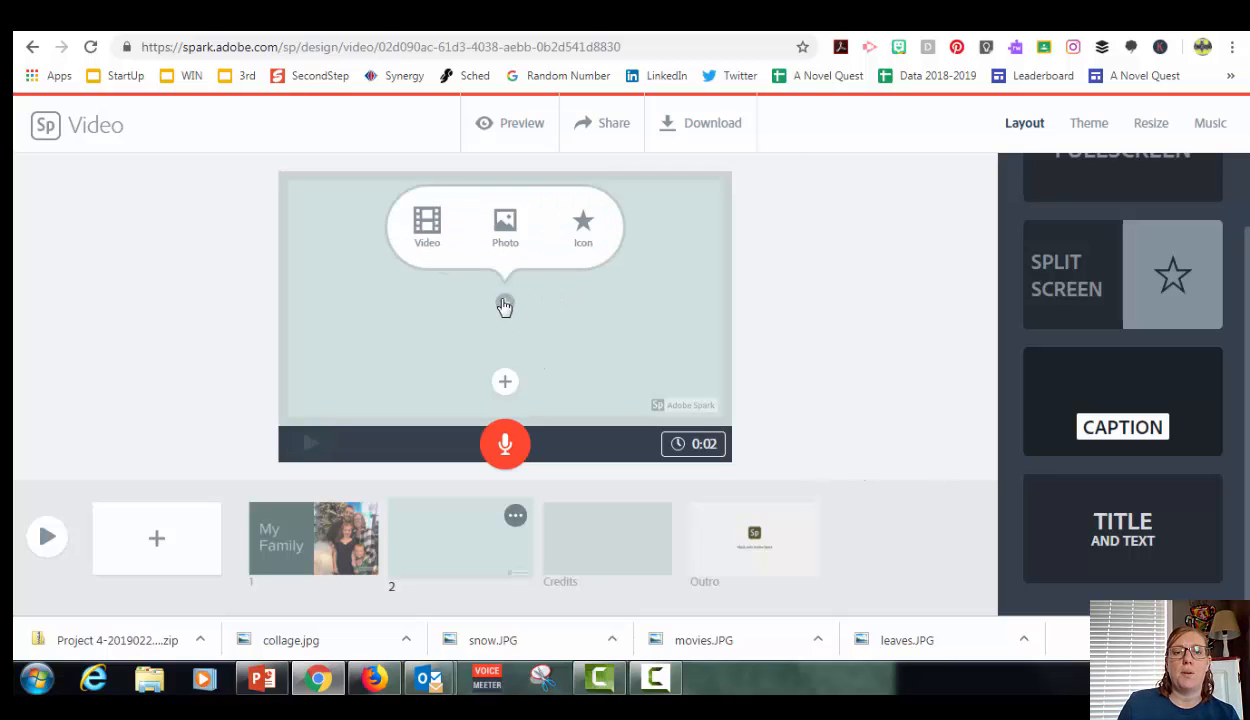
{"action": "left_click", "coordinate": [504, 240]}
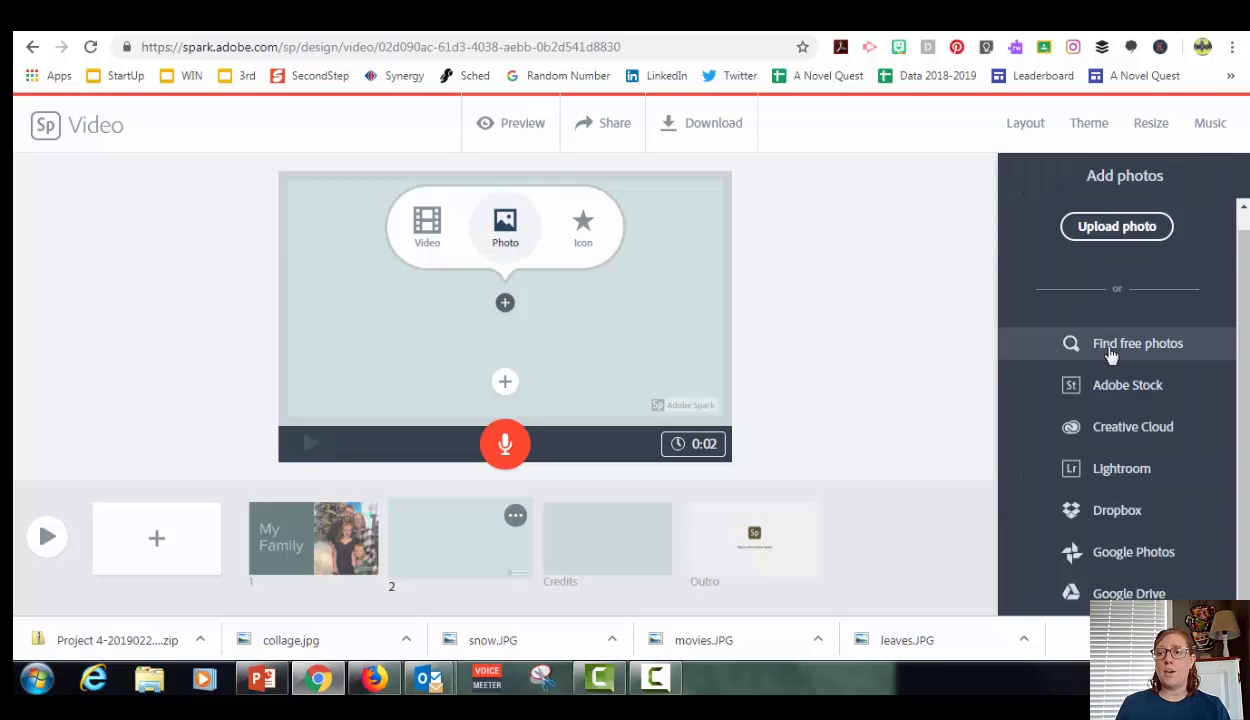
{"action": "left_click", "coordinate": [1117, 227]}
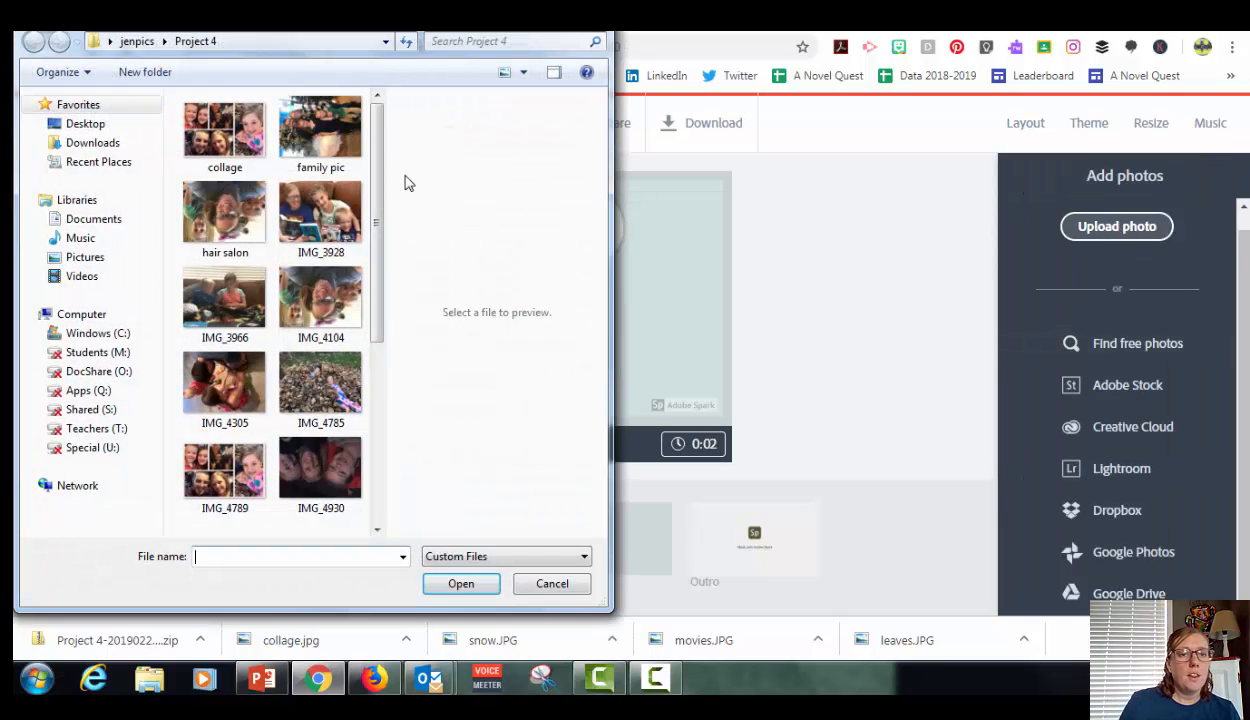
{"action": "left_click", "coordinate": [226, 215]}
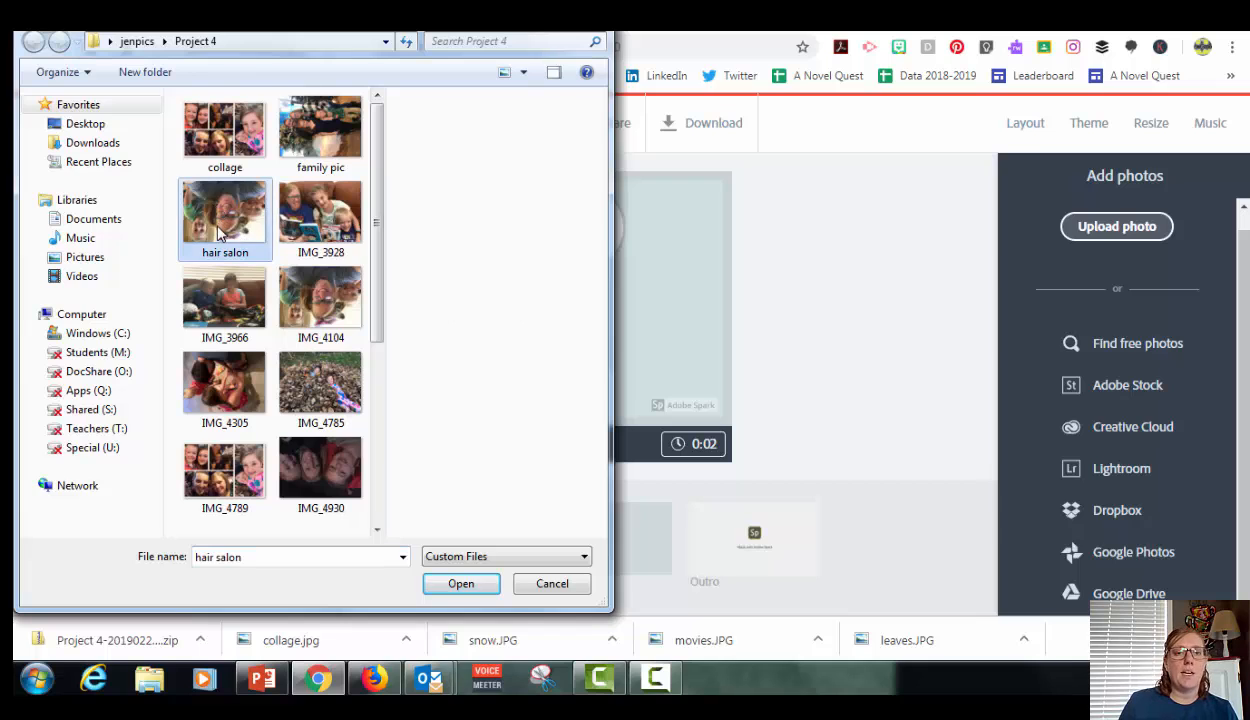
{"action": "left_click", "coordinate": [461, 585]}
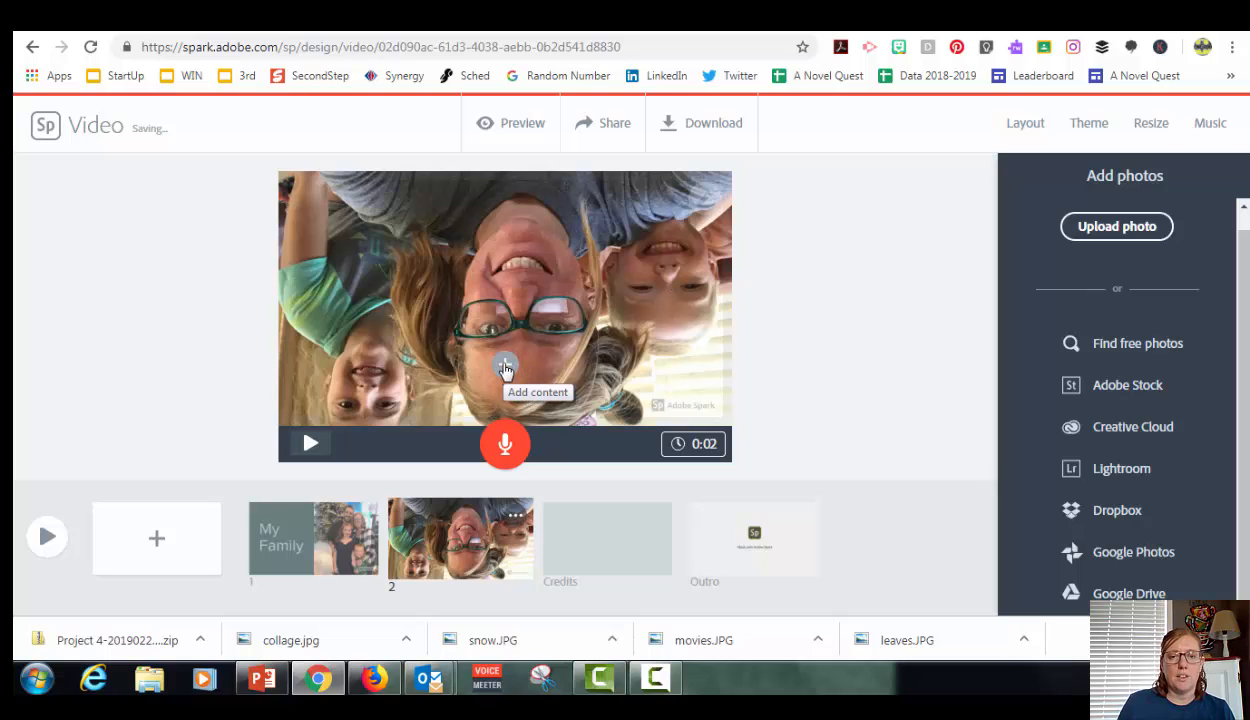
- Shift the hair salon photo down within its frame so the hair bow shows
{"action": "left_click", "coordinate": [590, 276]}
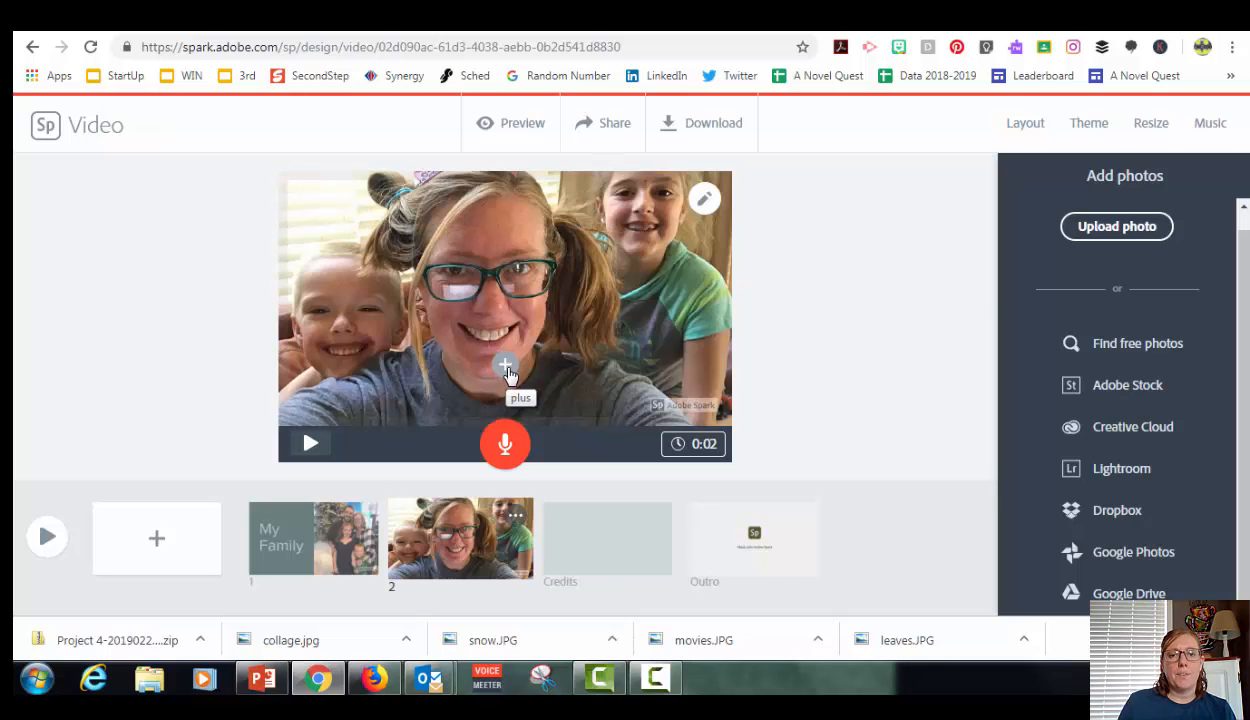
{"action": "left_click", "coordinate": [704, 198]}
{"action": "left_click_drag", "start_coordinate": [630, 235], "coordinate": [633, 250]}
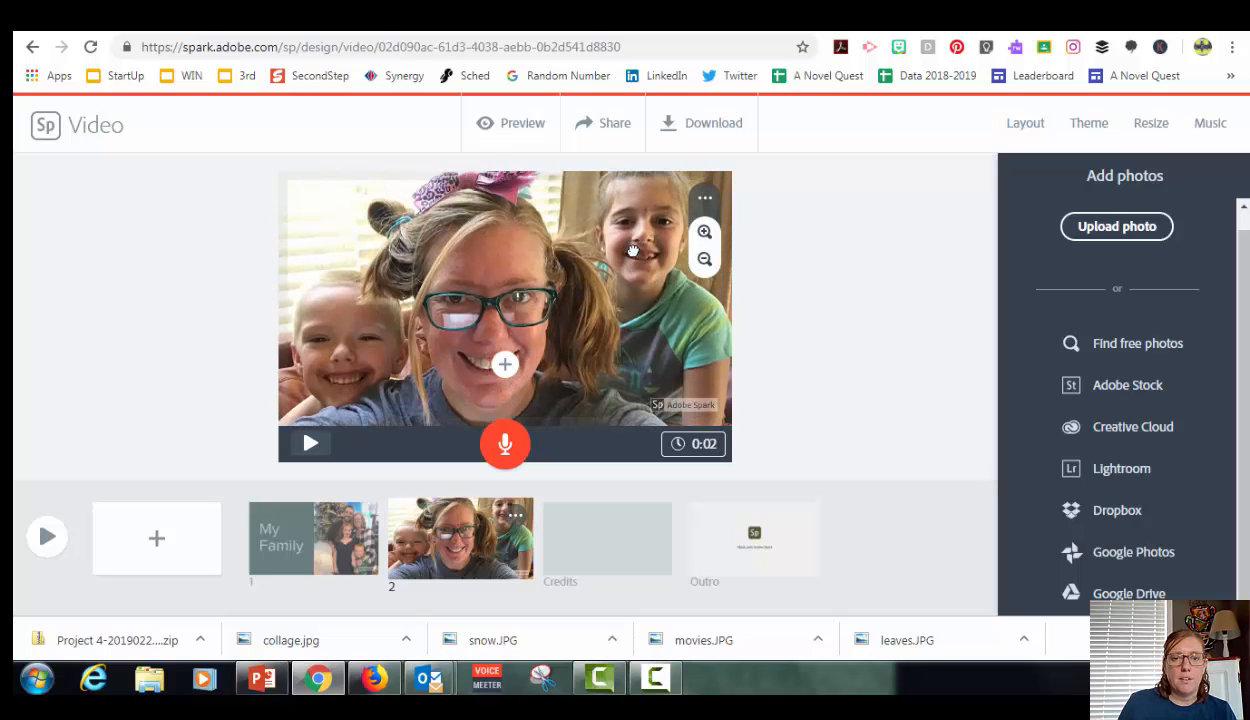
- Add the caption "Hair Salon!" to the second slide
{"action": "left_click", "coordinate": [505, 366]}
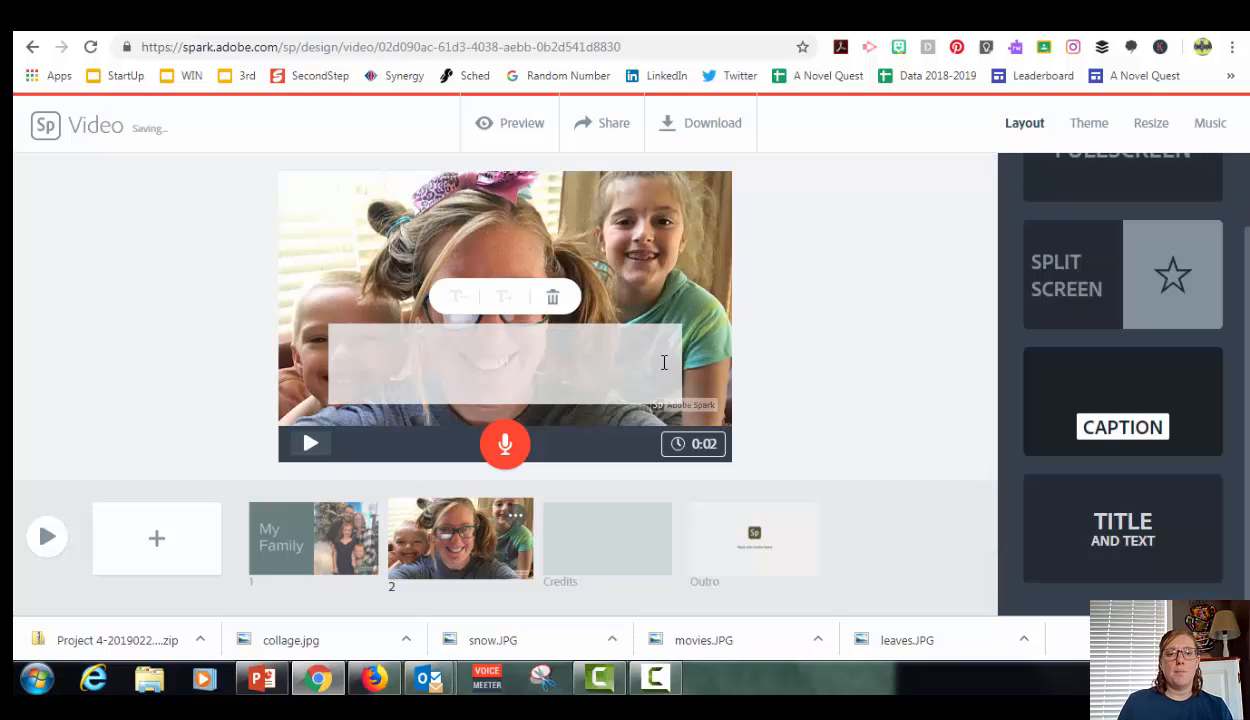
{"action": "type", "text": "M"}
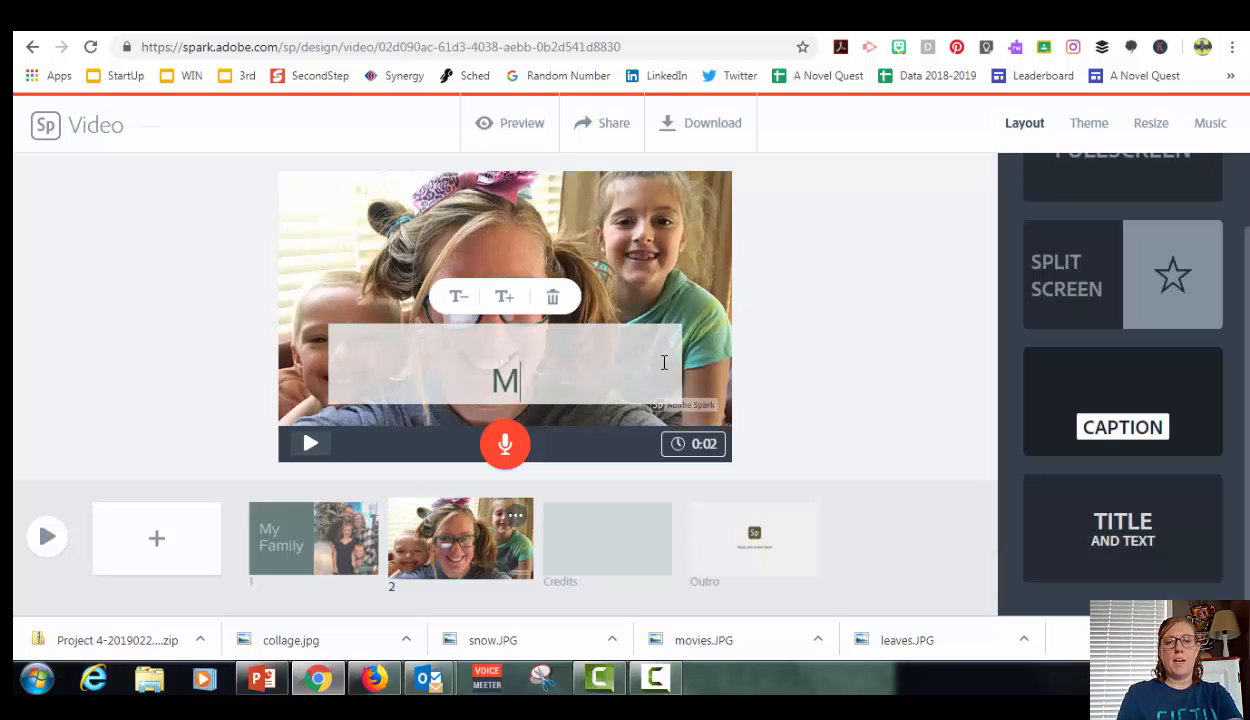
{"action": "key", "text": "BackSpace"}
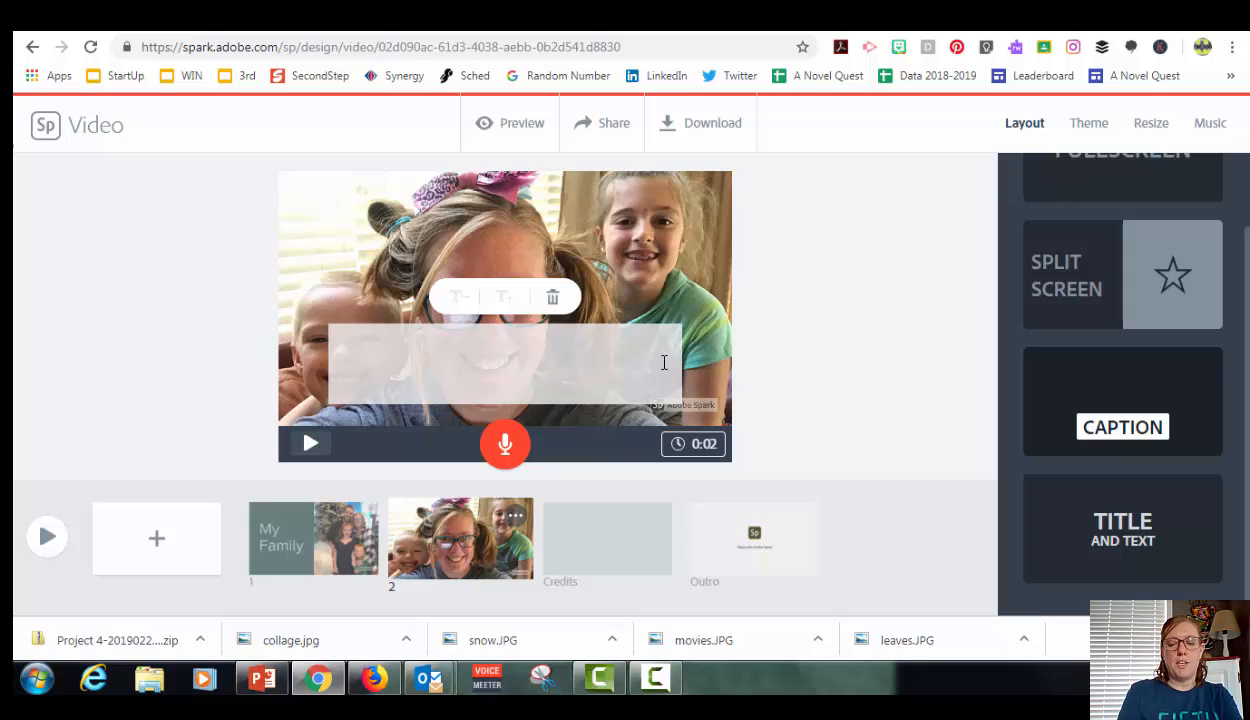
{"action": "type", "text": "Hai"}
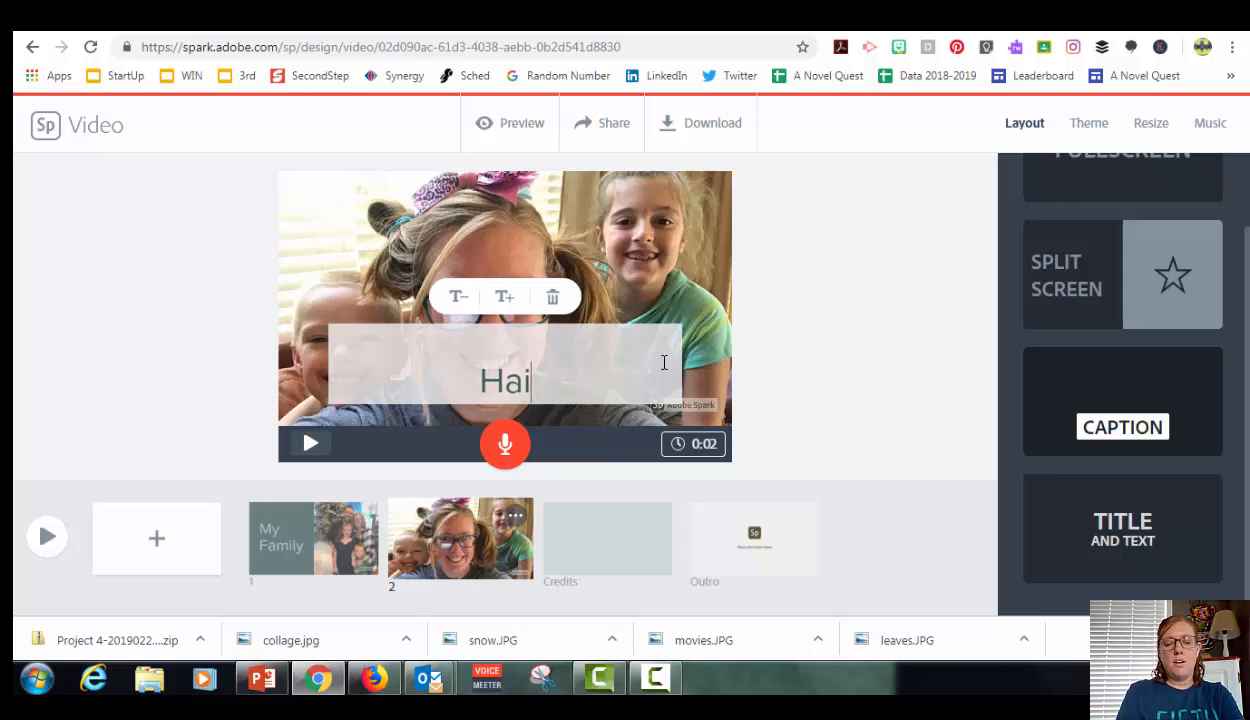
{"action": "type", "text": "r Salo"}
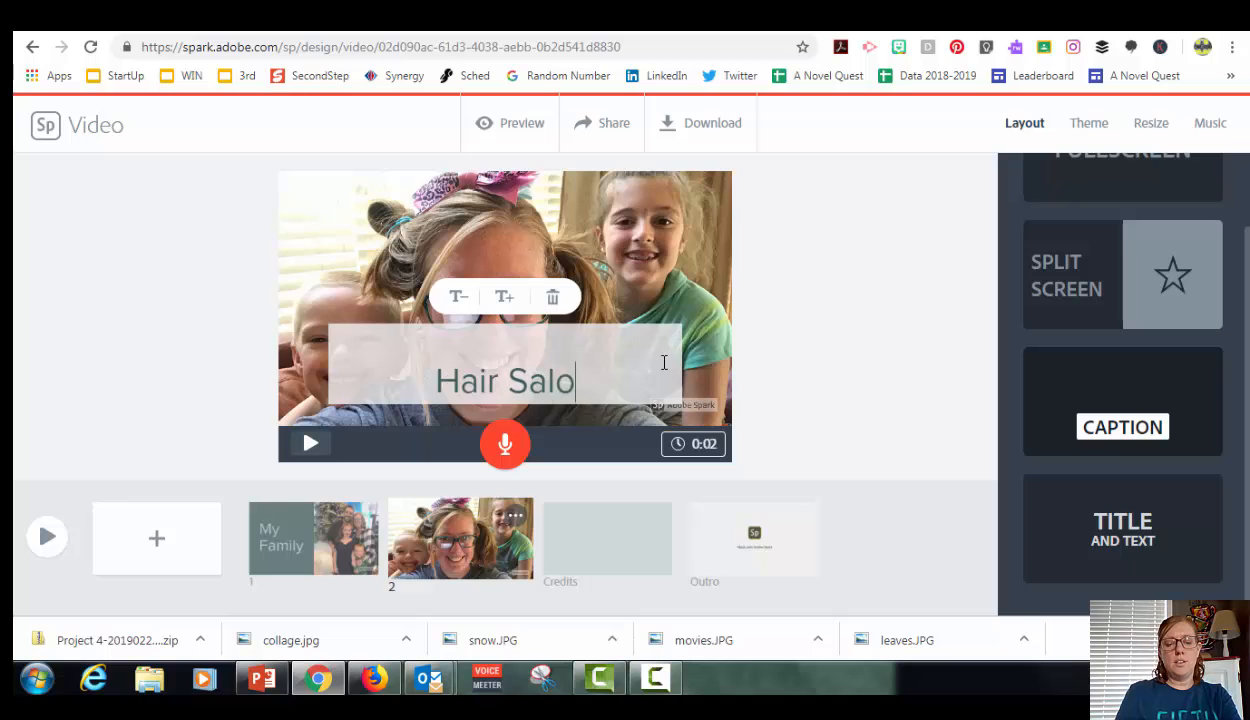
{"action": "type", "text": "n!"}
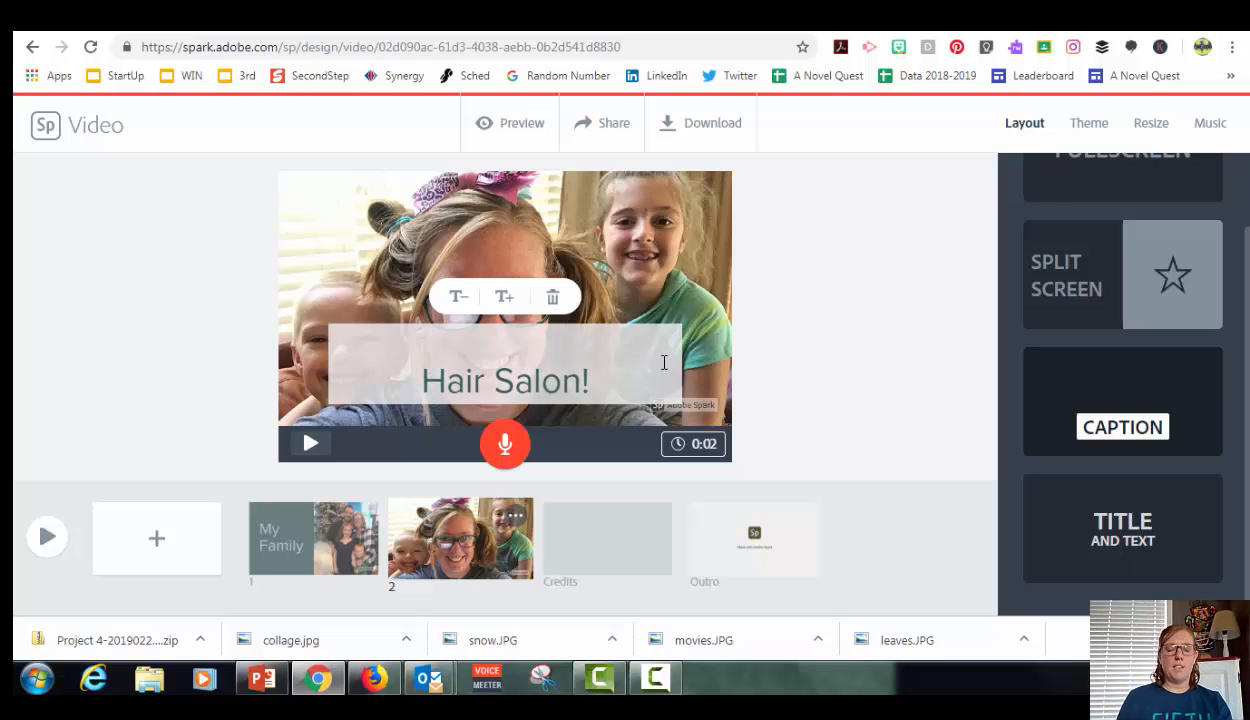
{"action": "left_click", "coordinate": [793, 387]}
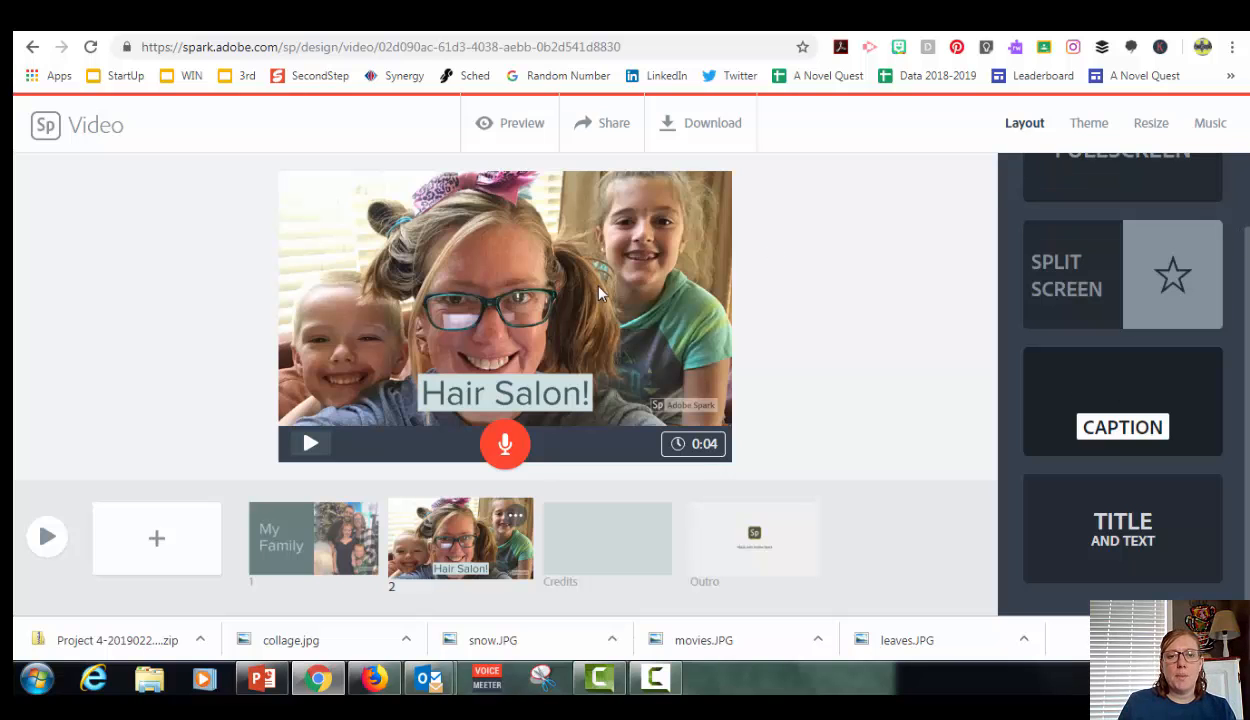
- Shift the hair salon photo slightly up within its frame on the second slide
{"action": "left_click", "coordinate": [712, 207]}
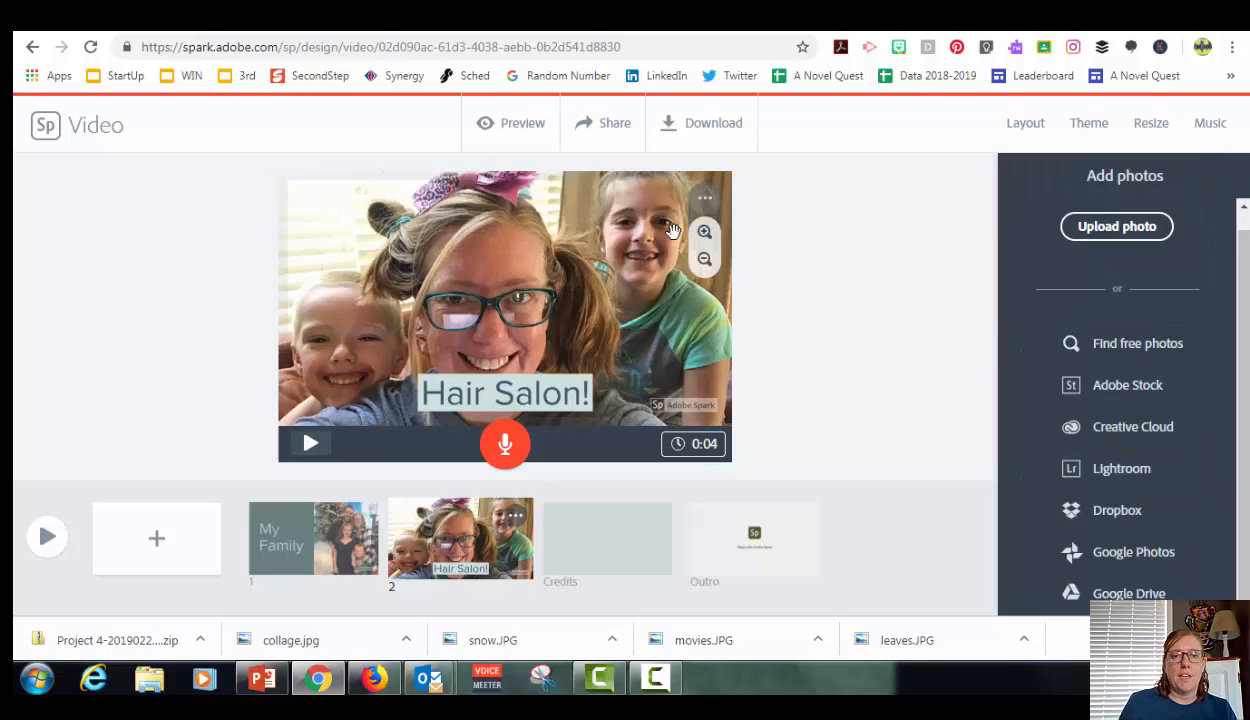
{"action": "left_click_drag", "start_coordinate": [562, 300], "coordinate": [562, 293]}
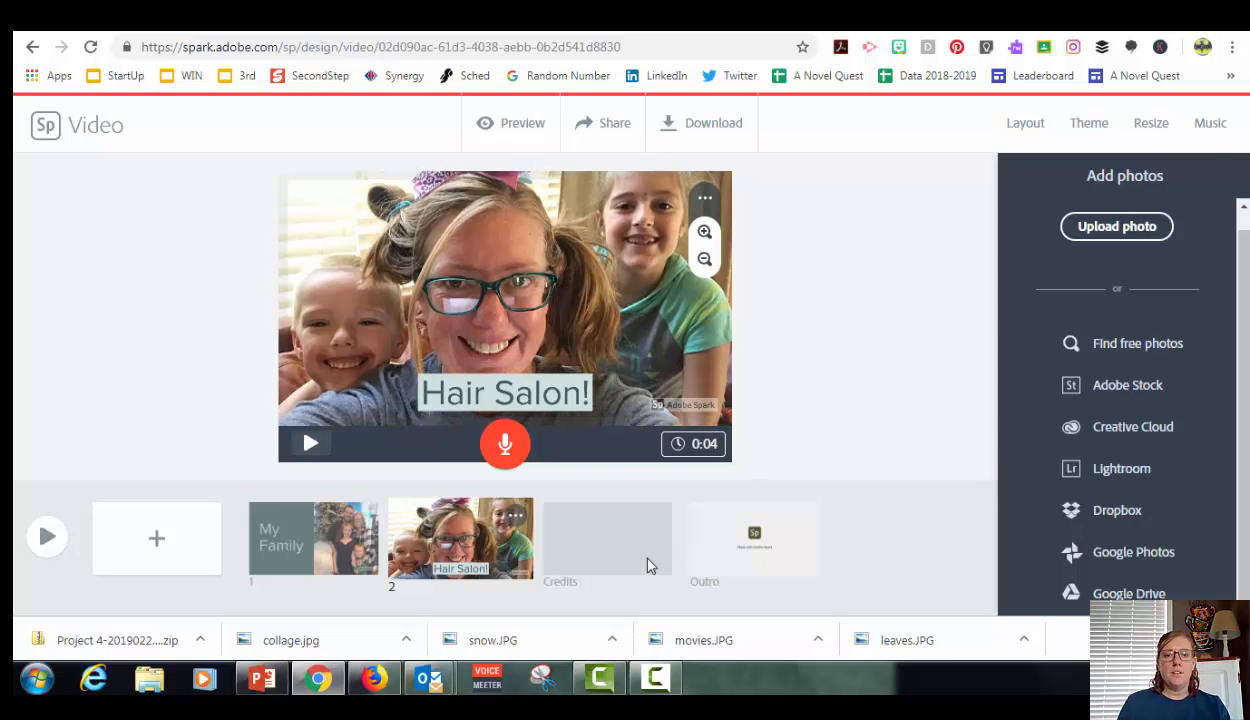
{"action": "left_click", "coordinate": [366, 443]}
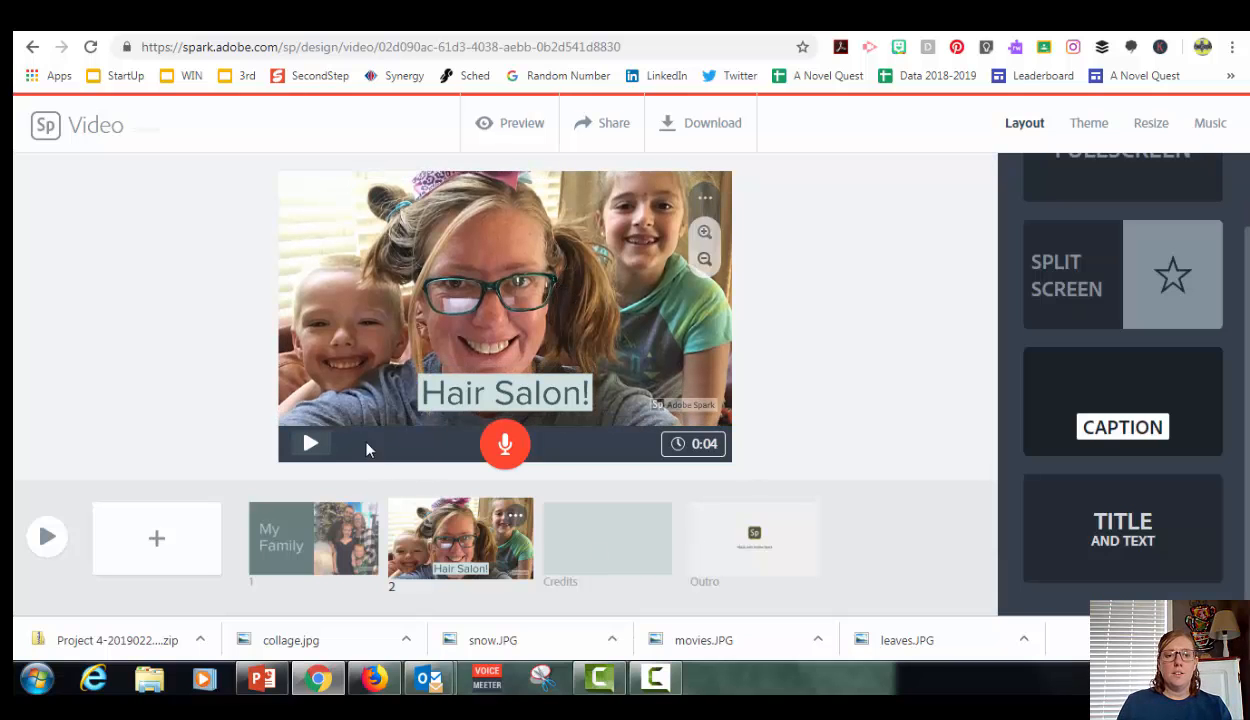
- Add a third slide and load the video IMG_5275 from the Desktop folder into it
{"action": "left_click", "coordinate": [163, 541]}
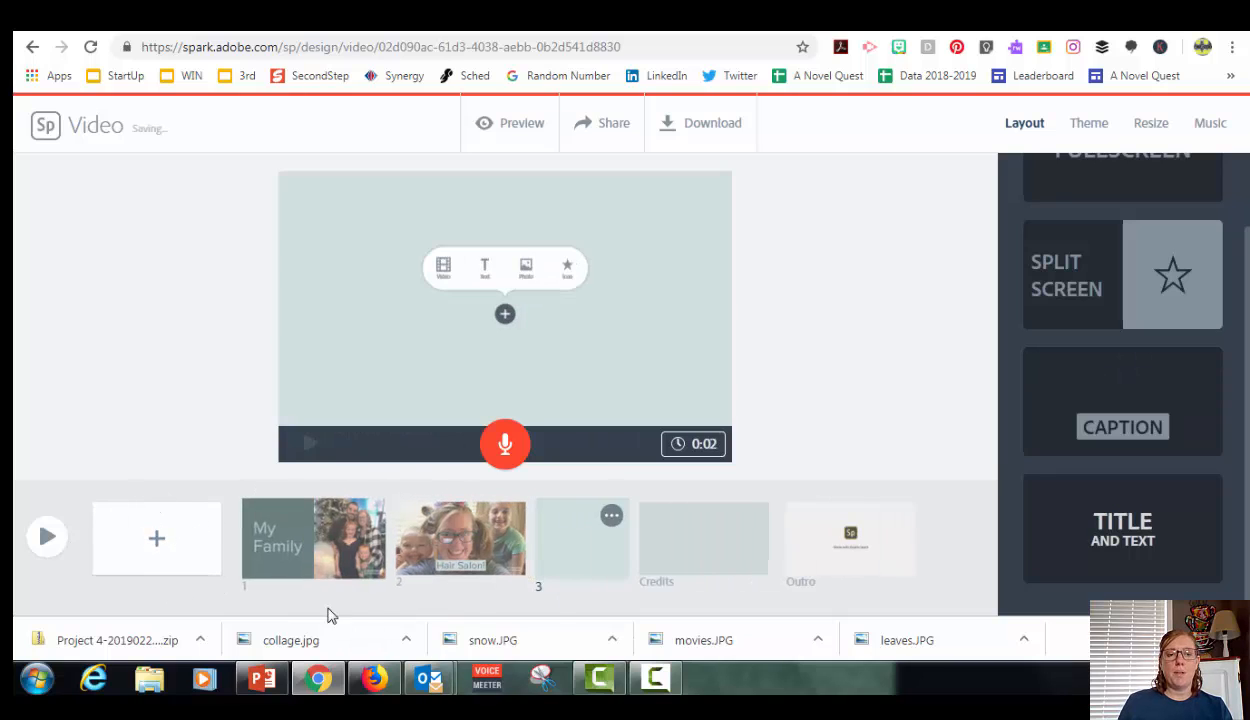
{"action": "key", "text": "F11"}
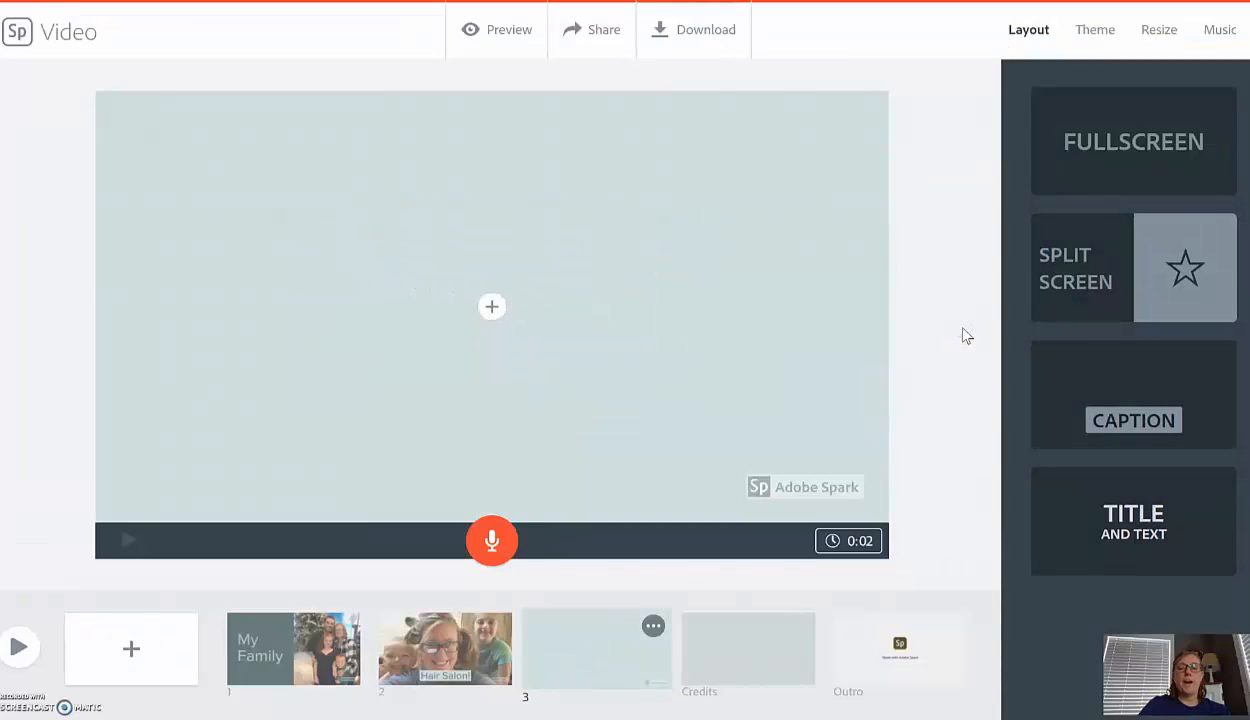
{"action": "left_click", "coordinate": [493, 312]}
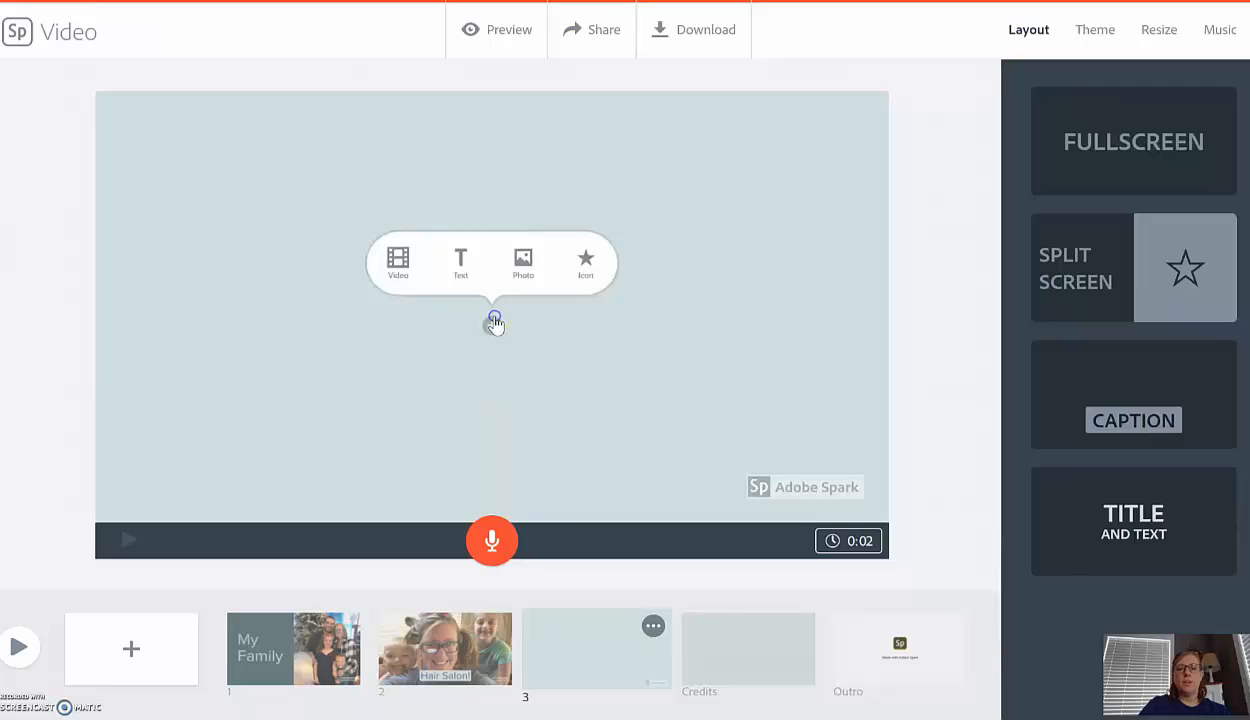
{"action": "left_click", "coordinate": [386, 268]}
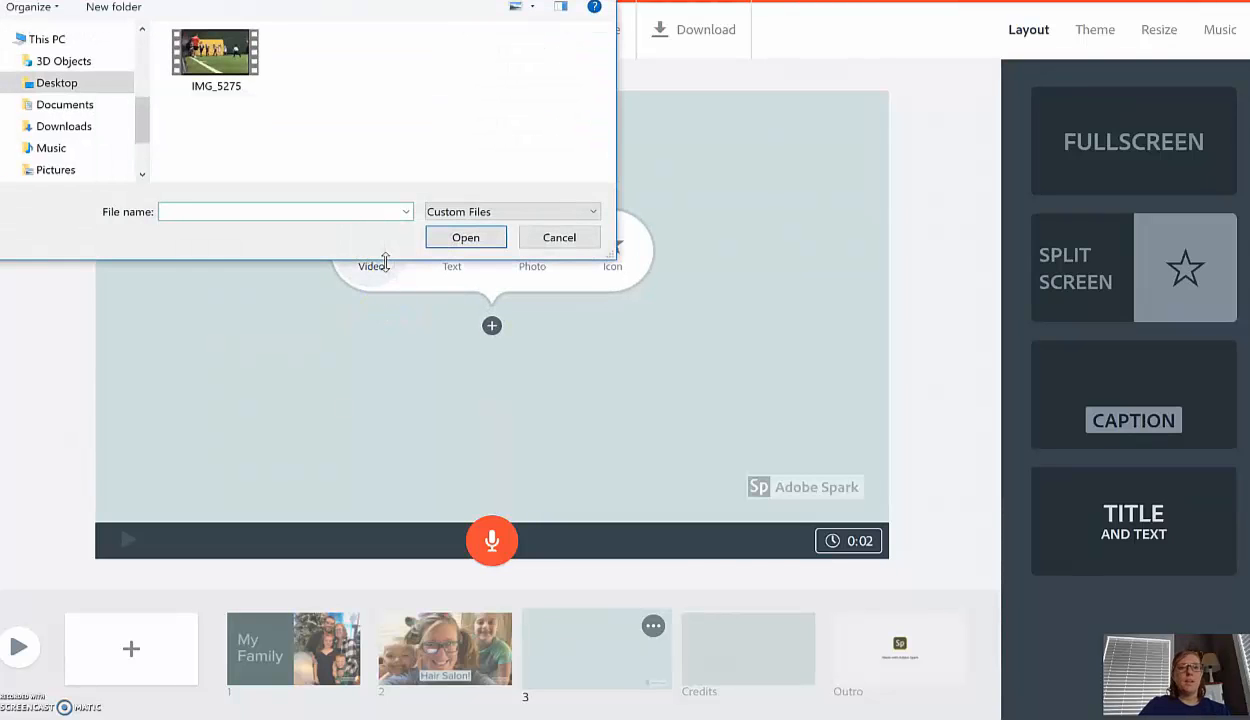
{"action": "left_click", "coordinate": [212, 55]}
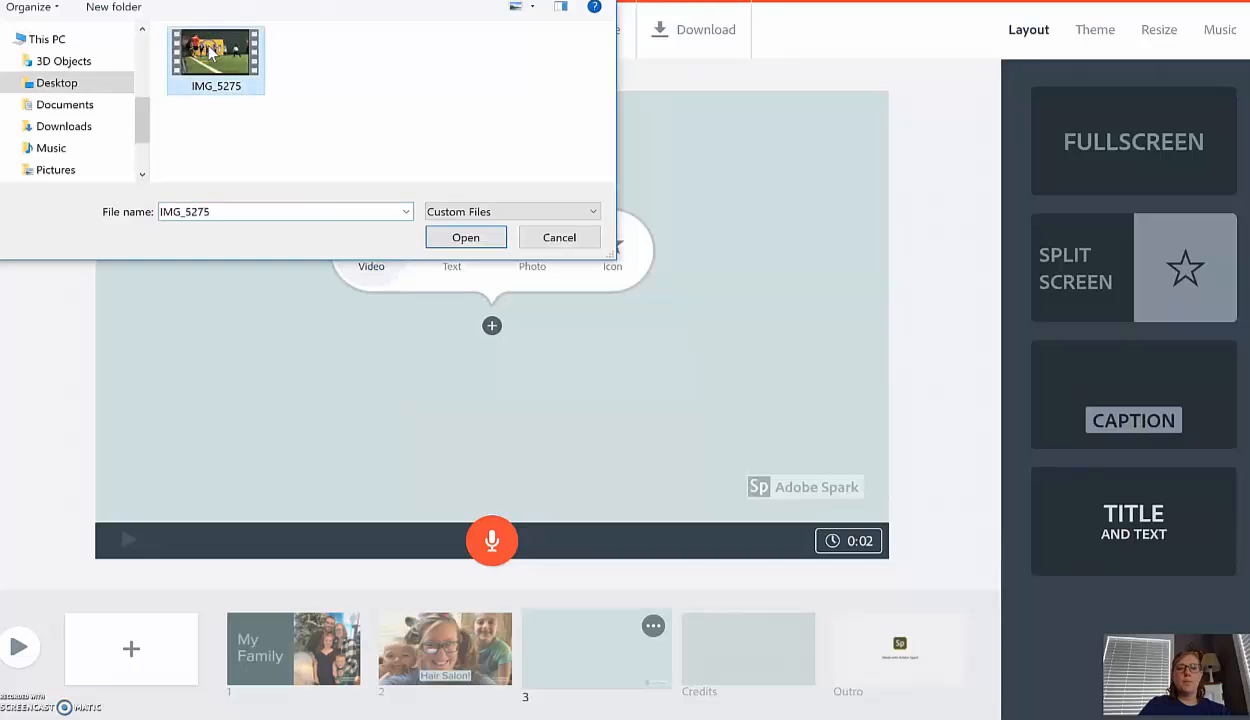
{"action": "left_click", "coordinate": [463, 240]}
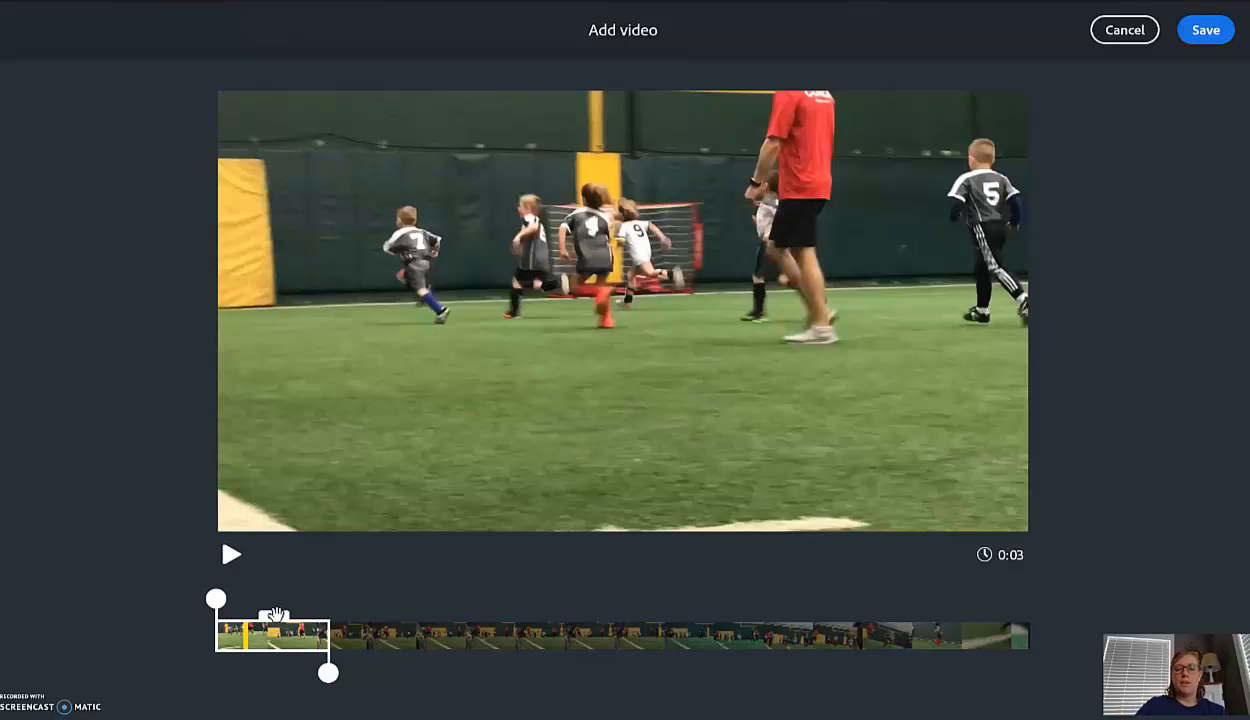
- Move the clip selection to just past the middle of the soccer video and set its start slightly earlier
{"action": "left_click_drag", "start_coordinate": [275, 614], "coordinate": [510, 617]}
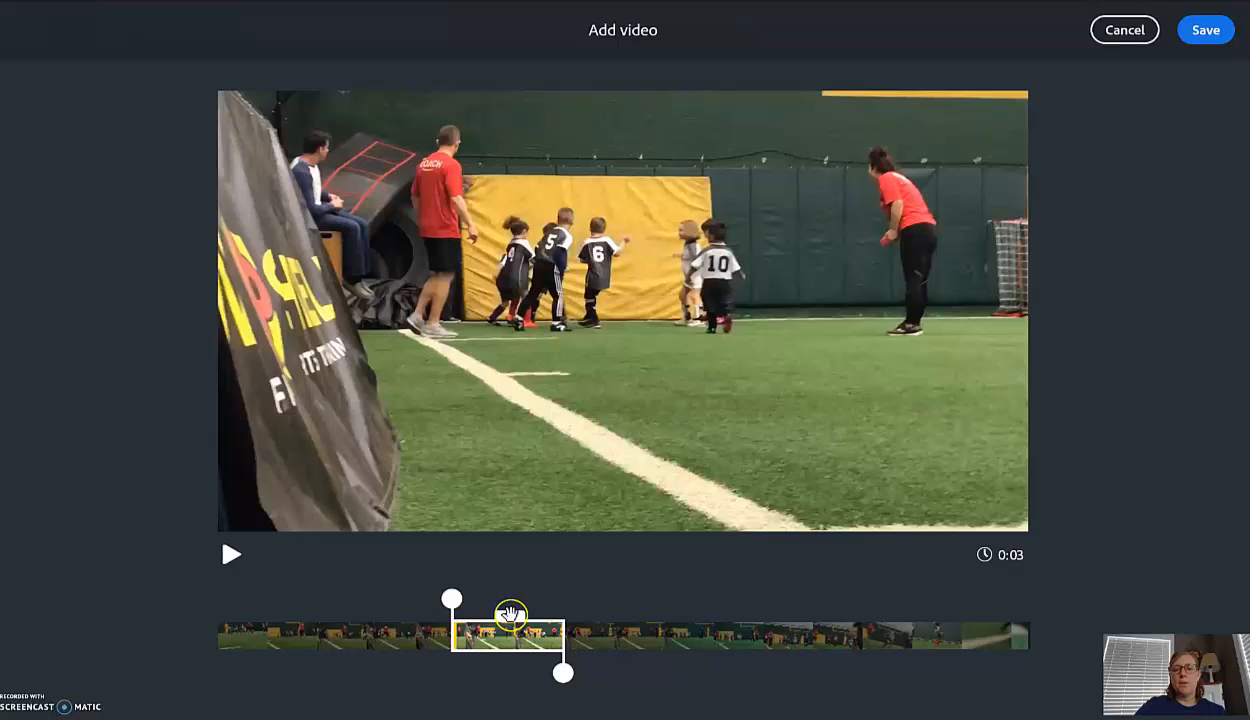
{"action": "left_click_drag", "start_coordinate": [510, 614], "coordinate": [723, 615]}
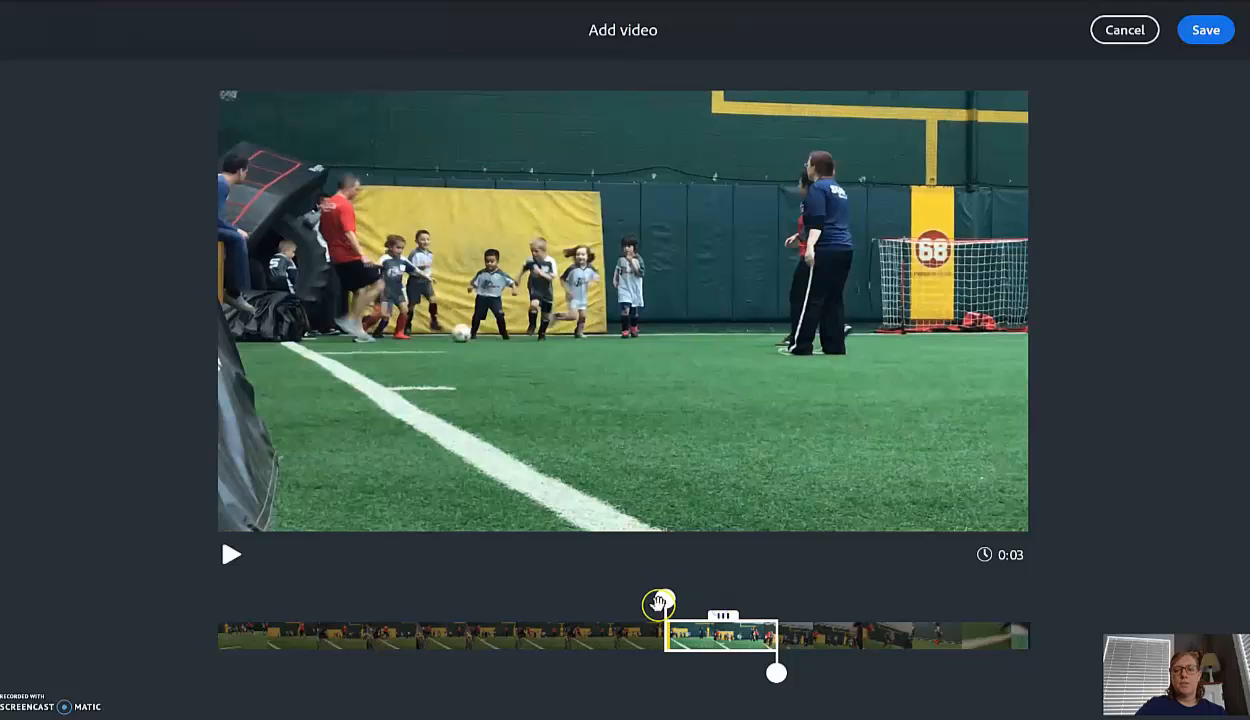
{"action": "left_click_drag", "start_coordinate": [665, 599], "coordinate": [642, 600]}
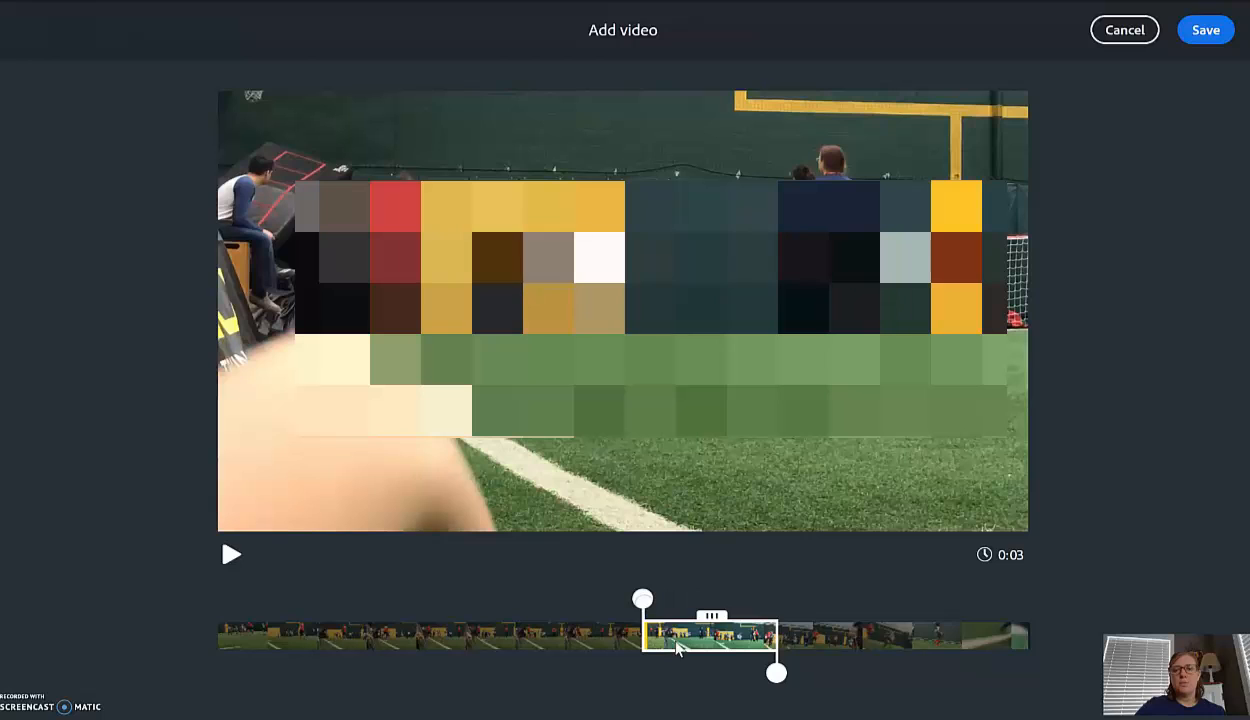
{"action": "left_click", "coordinate": [771, 669]}
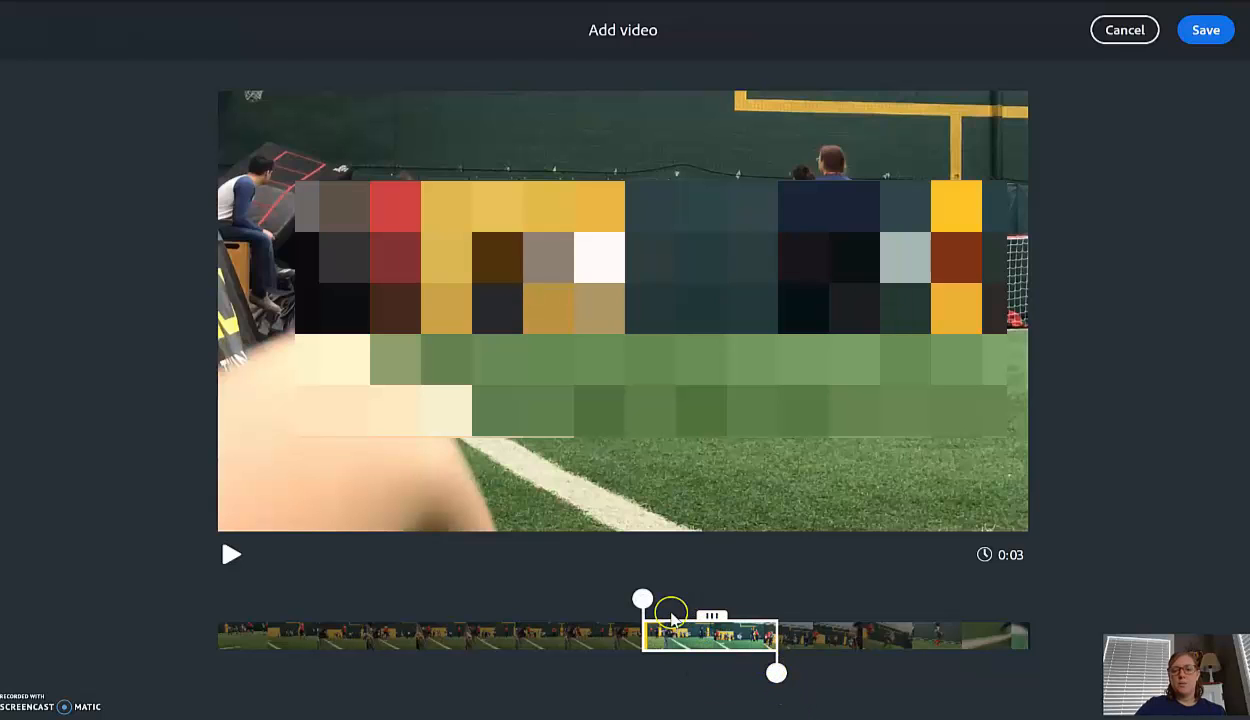
{"action": "left_click", "coordinate": [643, 599]}
{"action": "left_click_drag", "start_coordinate": [645, 599], "coordinate": [649, 599]}
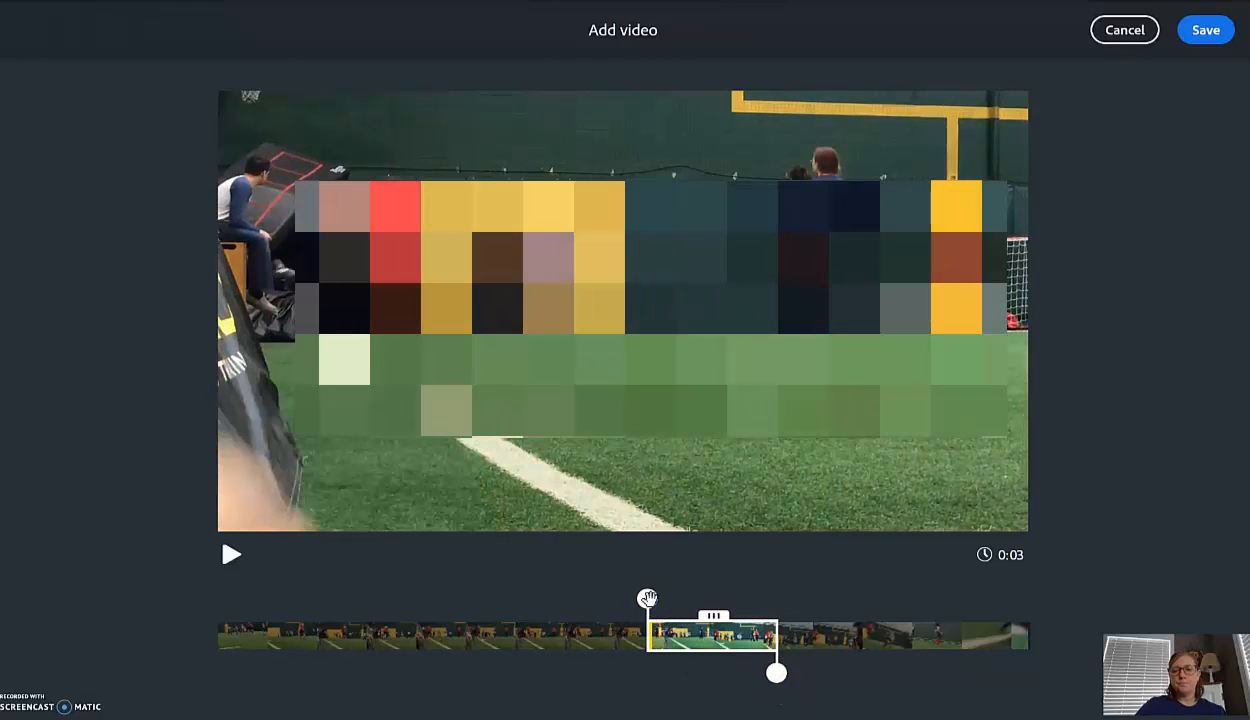
- Extend the end of the soccer selection for a 4-second clip, preview it and save it to the third slide
{"action": "left_click", "coordinate": [778, 673]}
{"action": "left_click_drag", "start_coordinate": [778, 673], "coordinate": [818, 673]}
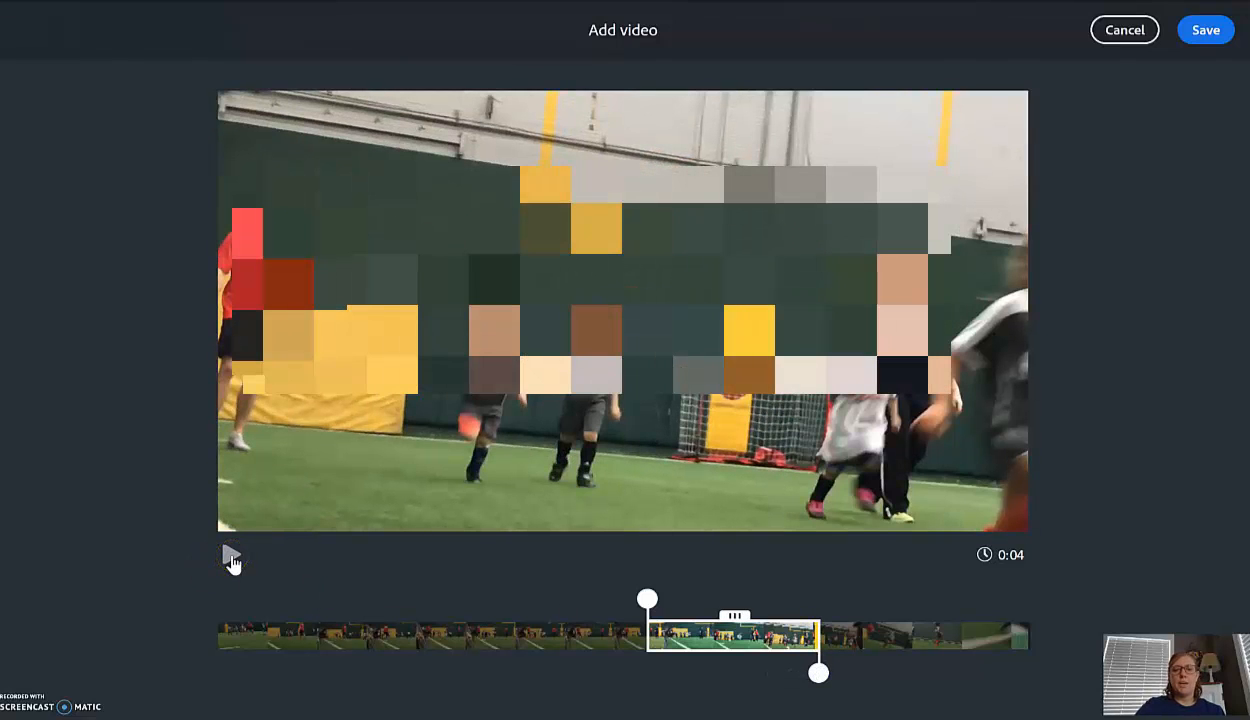
{"action": "left_click", "coordinate": [232, 560]}
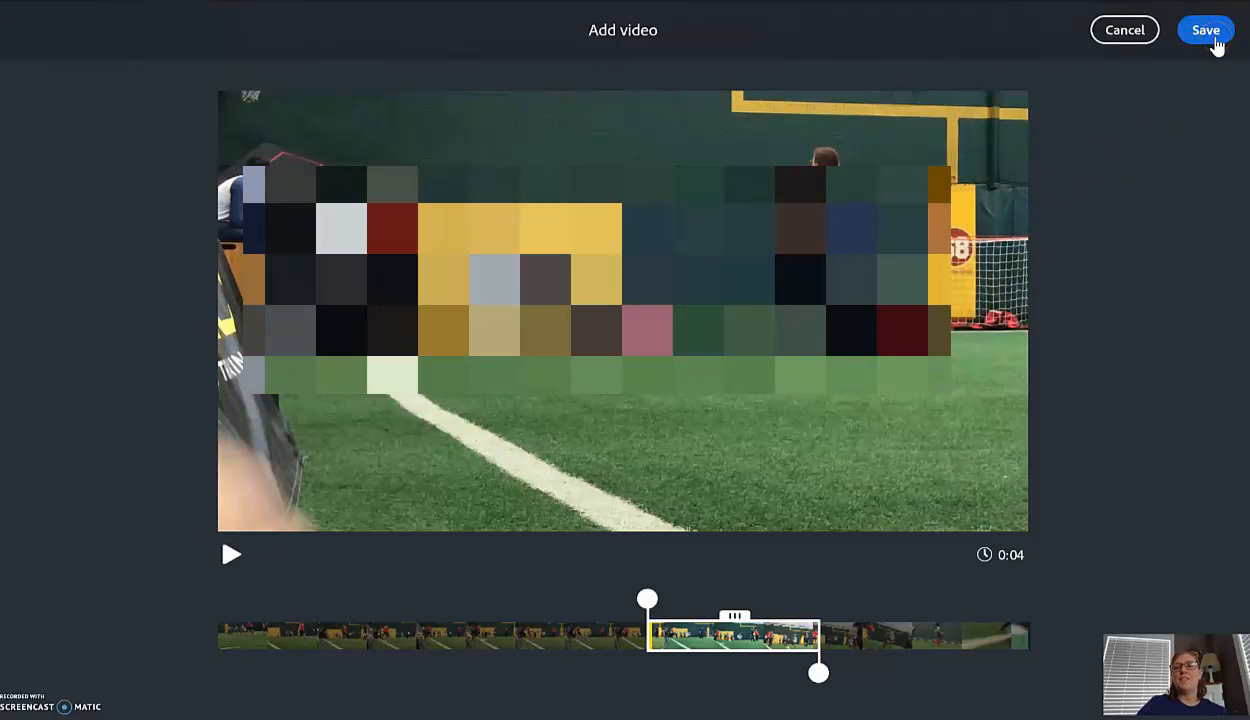
{"action": "left_click", "coordinate": [1206, 32]}
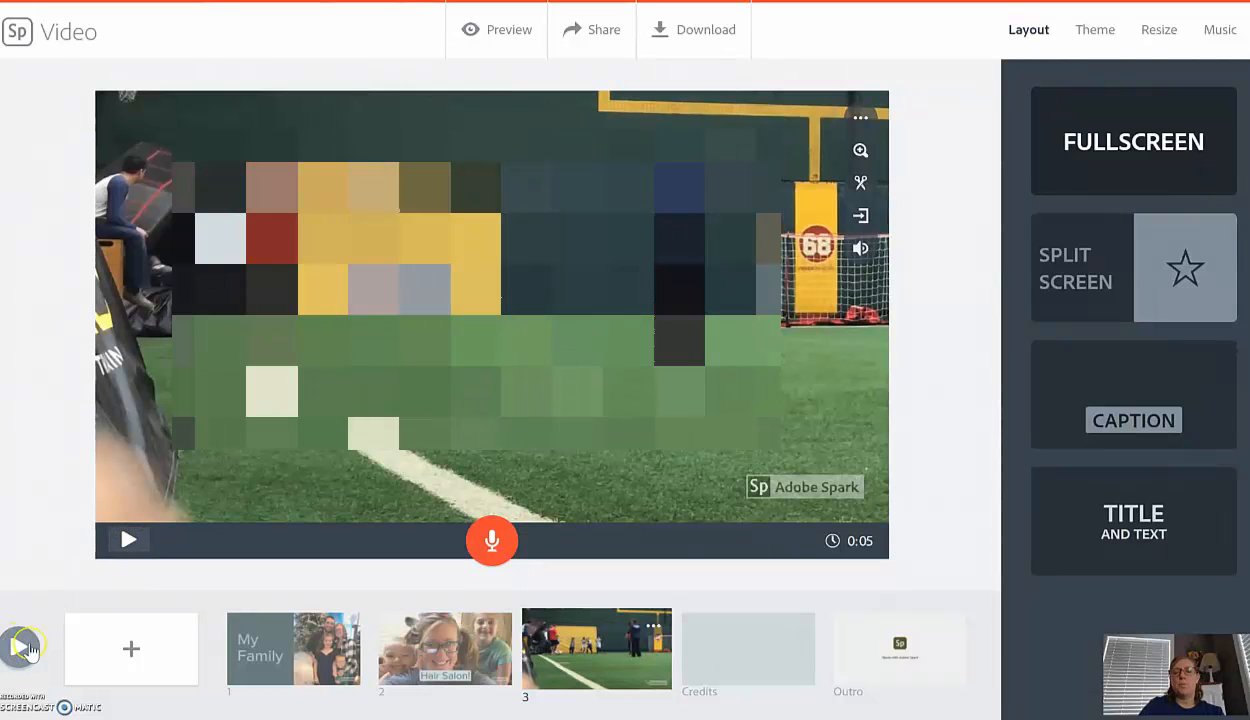
{"action": "left_click", "coordinate": [128, 541]}
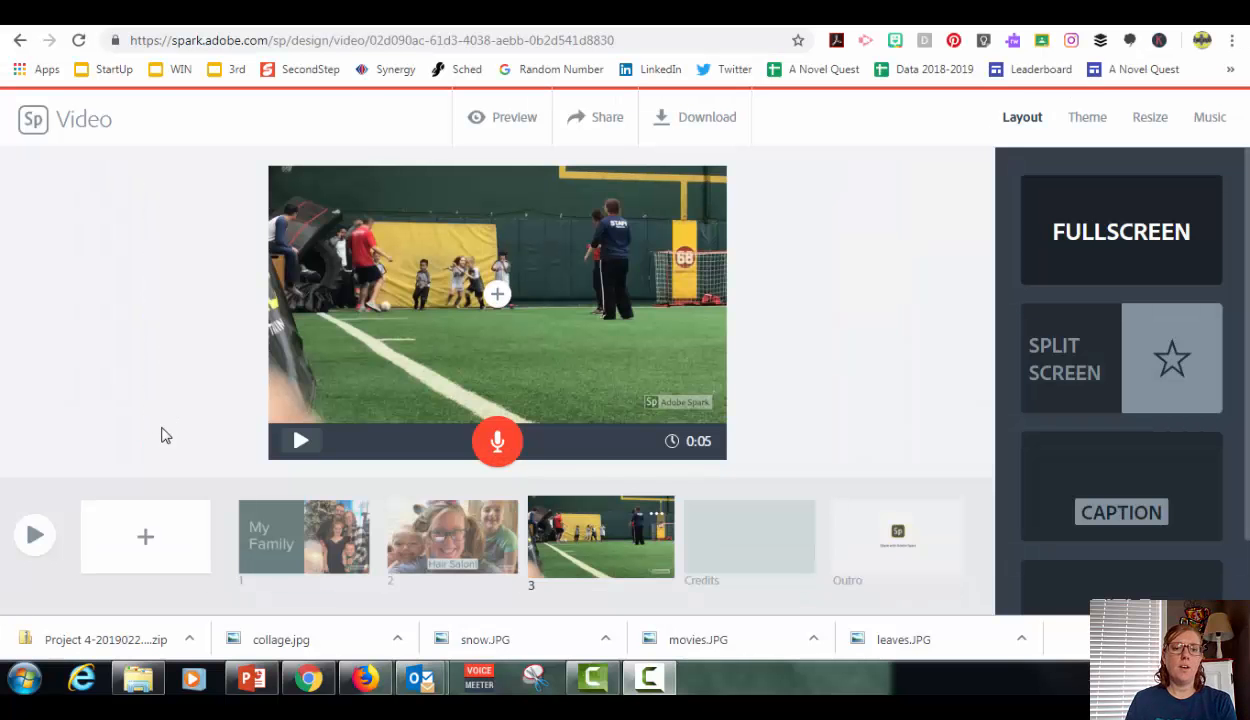
- Add a fourth slide and upload the leaf pile photo IMG_4785 from the Project 4 folder as its picture
{"action": "left_click", "coordinate": [146, 540]}
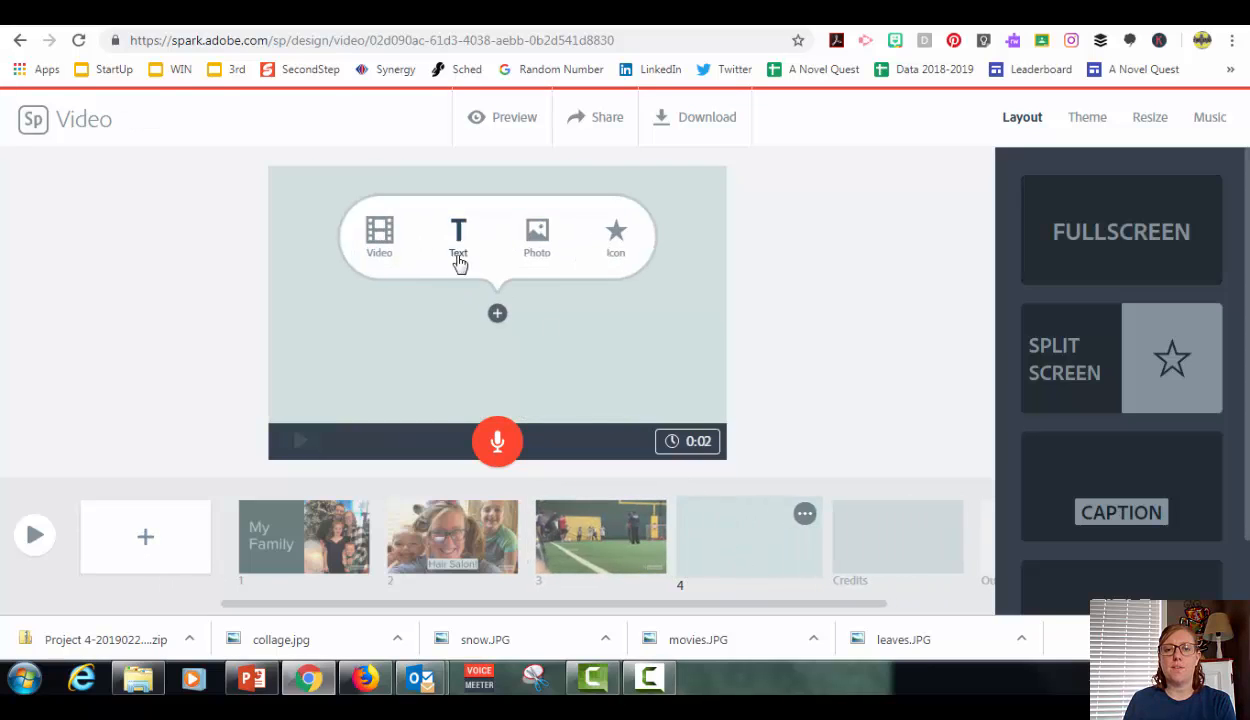
{"action": "left_click", "coordinate": [537, 240]}
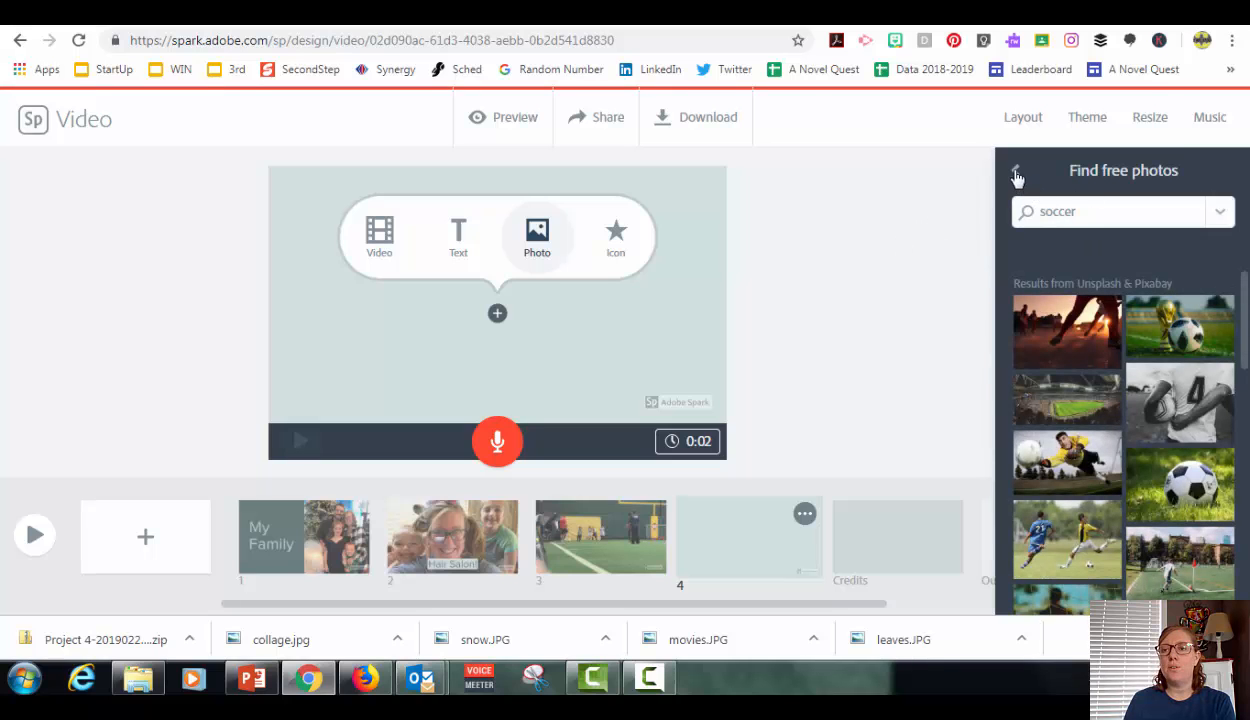
{"action": "left_click", "coordinate": [1016, 176]}
{"action": "left_click", "coordinate": [1140, 244]}
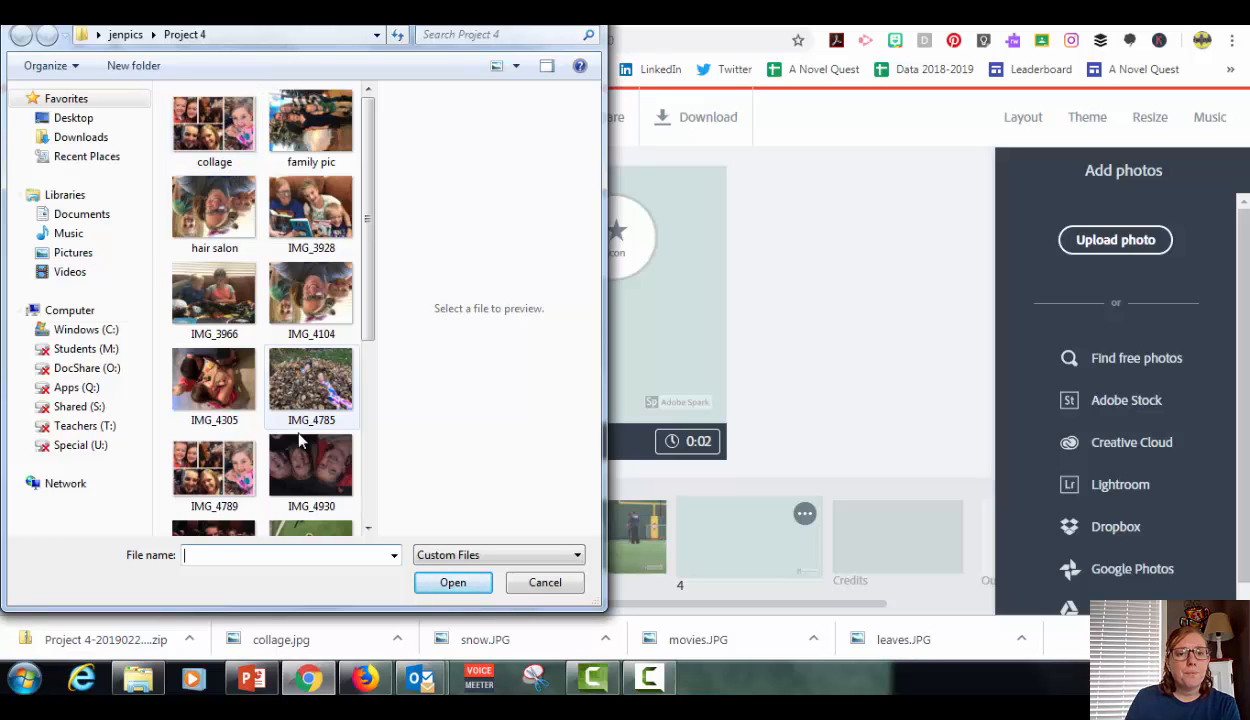
{"action": "left_click", "coordinate": [314, 392]}
{"action": "left_click", "coordinate": [455, 583]}
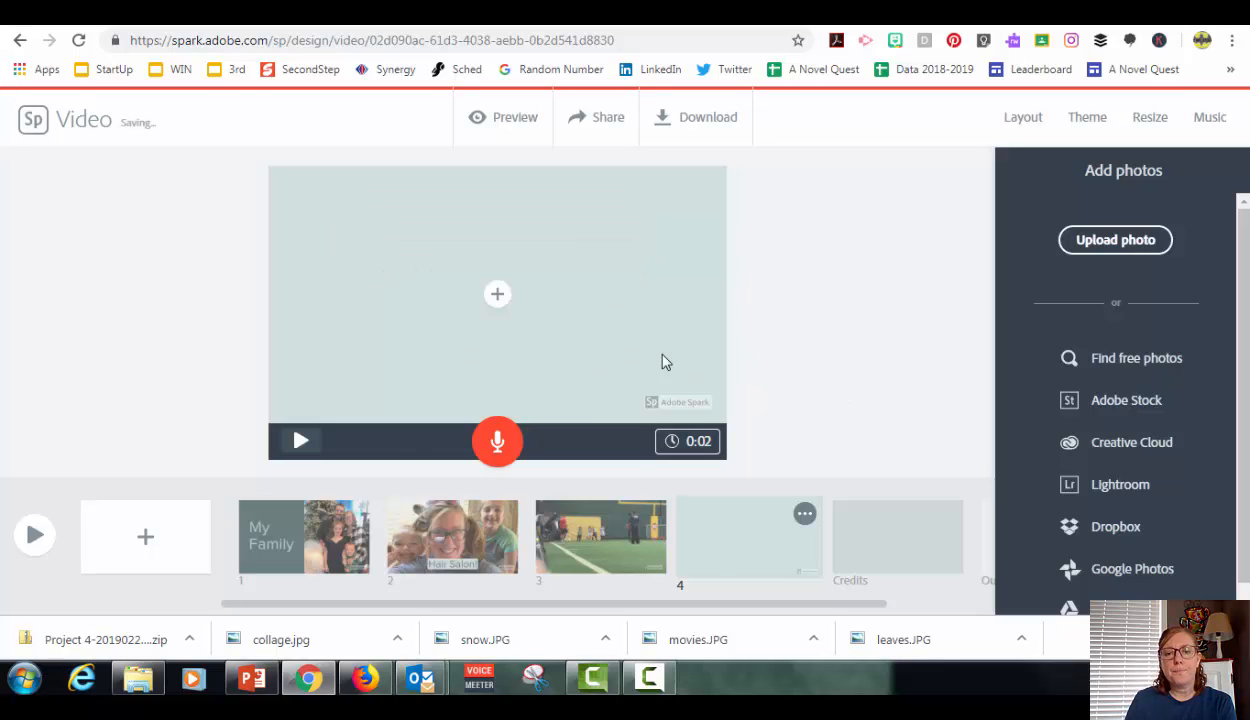
- Add a fifth slide and search for "soccer" icons for it
{"action": "left_click", "coordinate": [139, 543]}
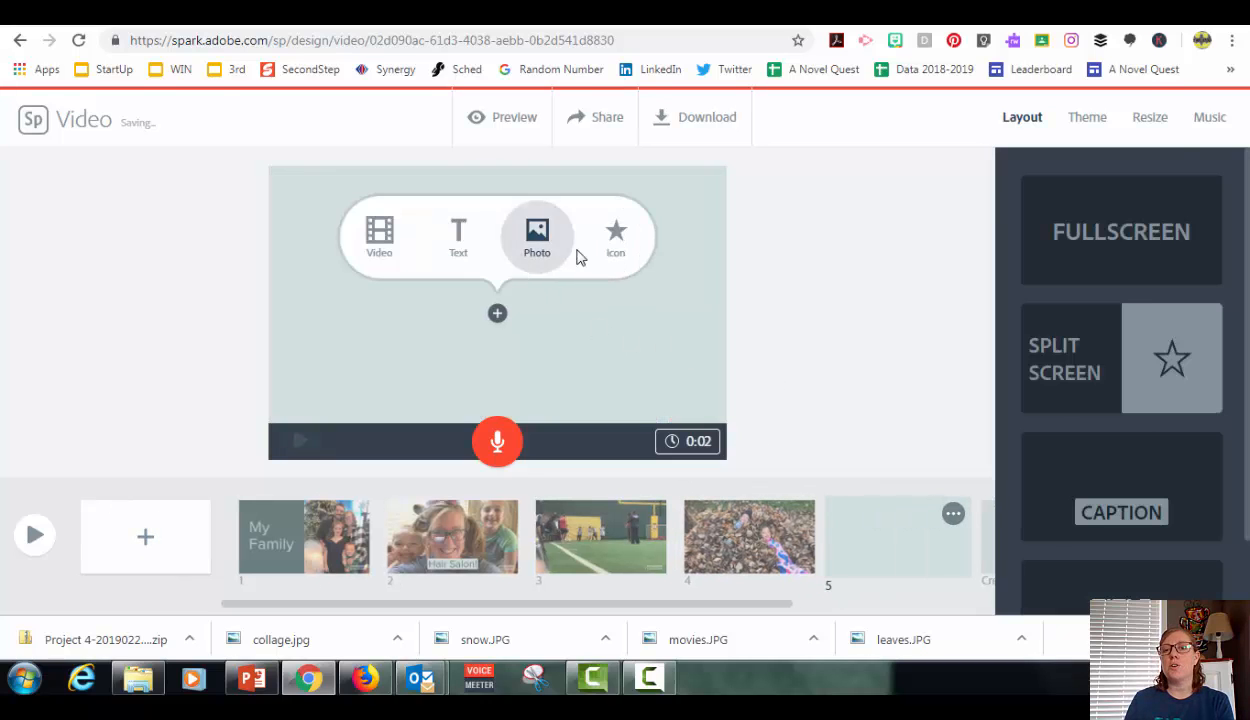
{"action": "left_click", "coordinate": [616, 240]}
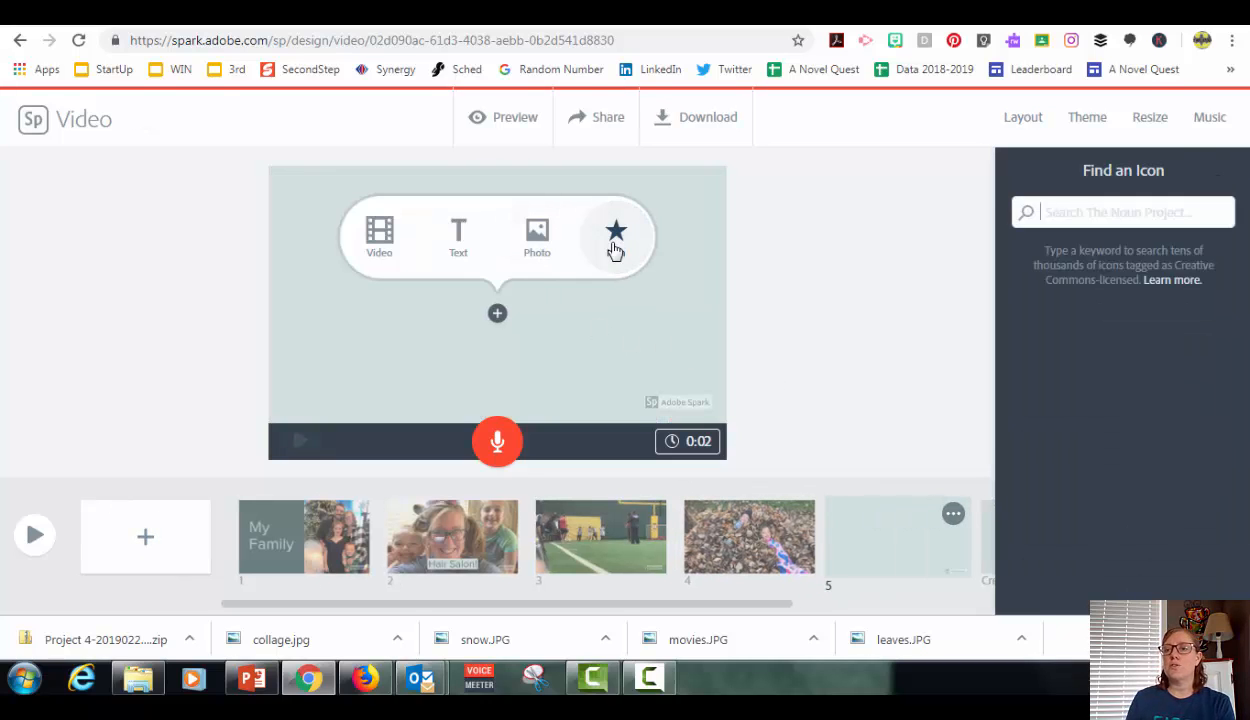
{"action": "type", "text": "soccer"}
{"action": "key", "text": "Return"}
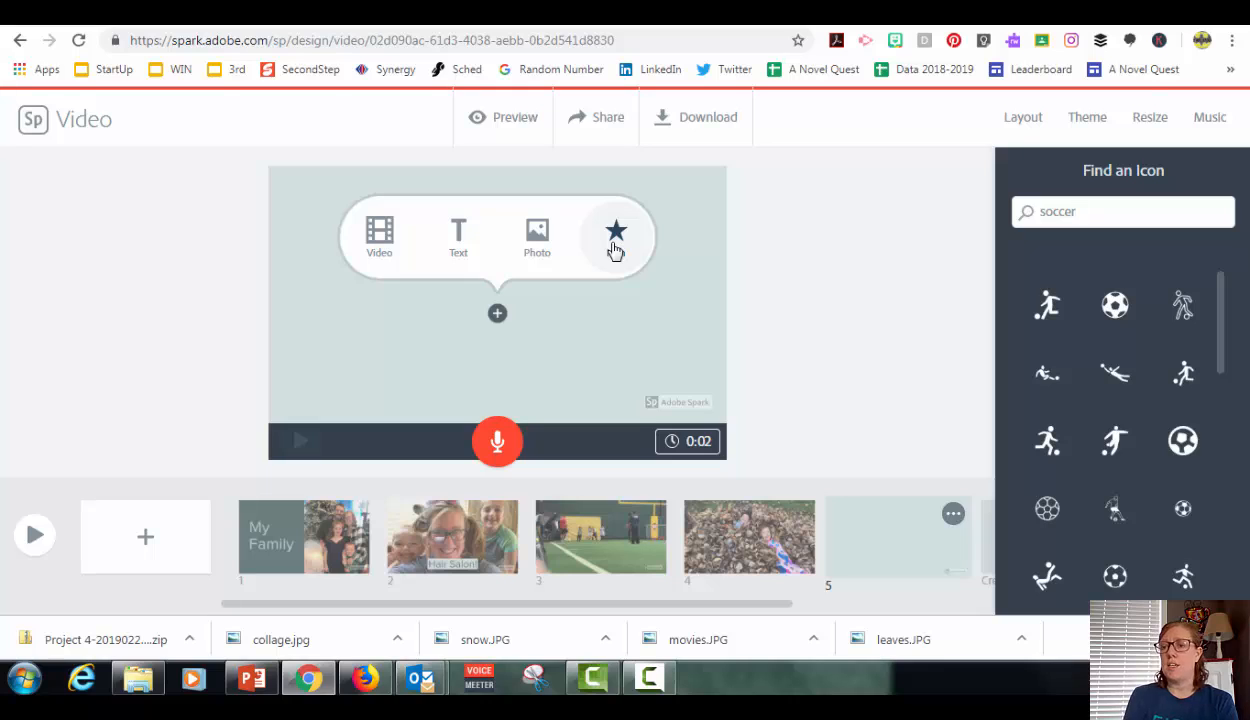
- Search the icons for "family" and place the icon of two parents between two children on the fifth slide
{"action": "left_click", "coordinate": [614, 244]}
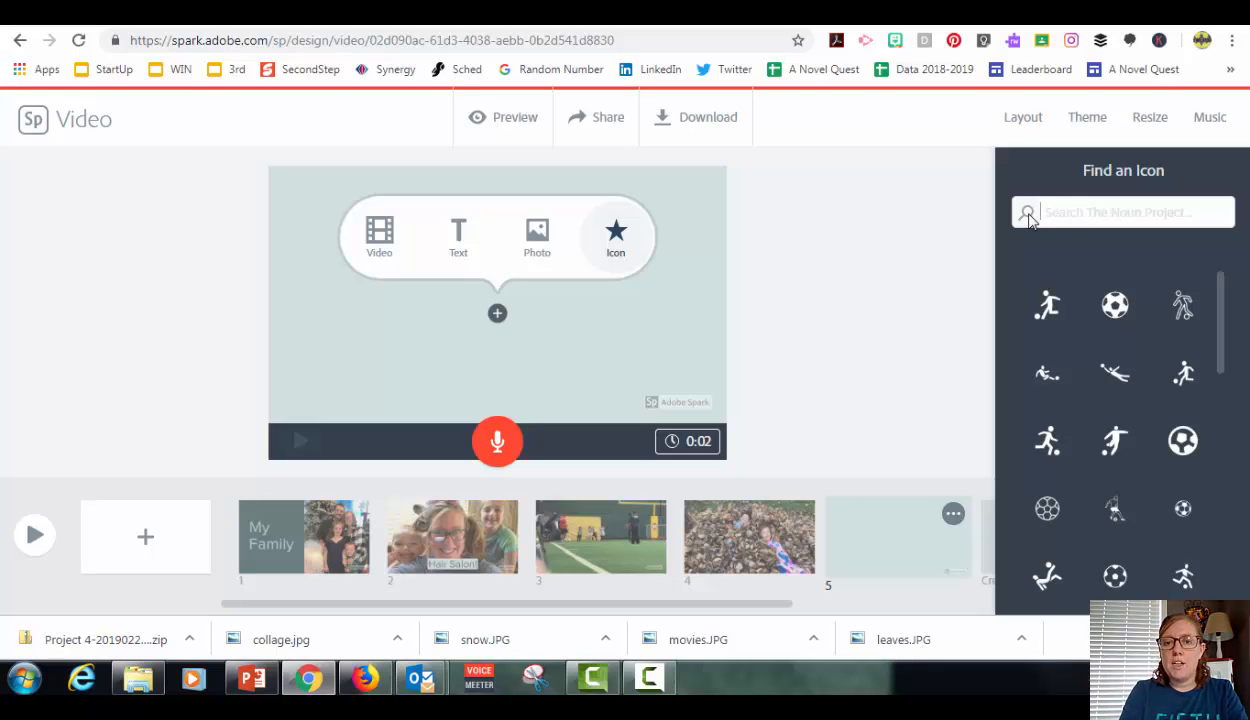
{"action": "type", "text": "fo"}
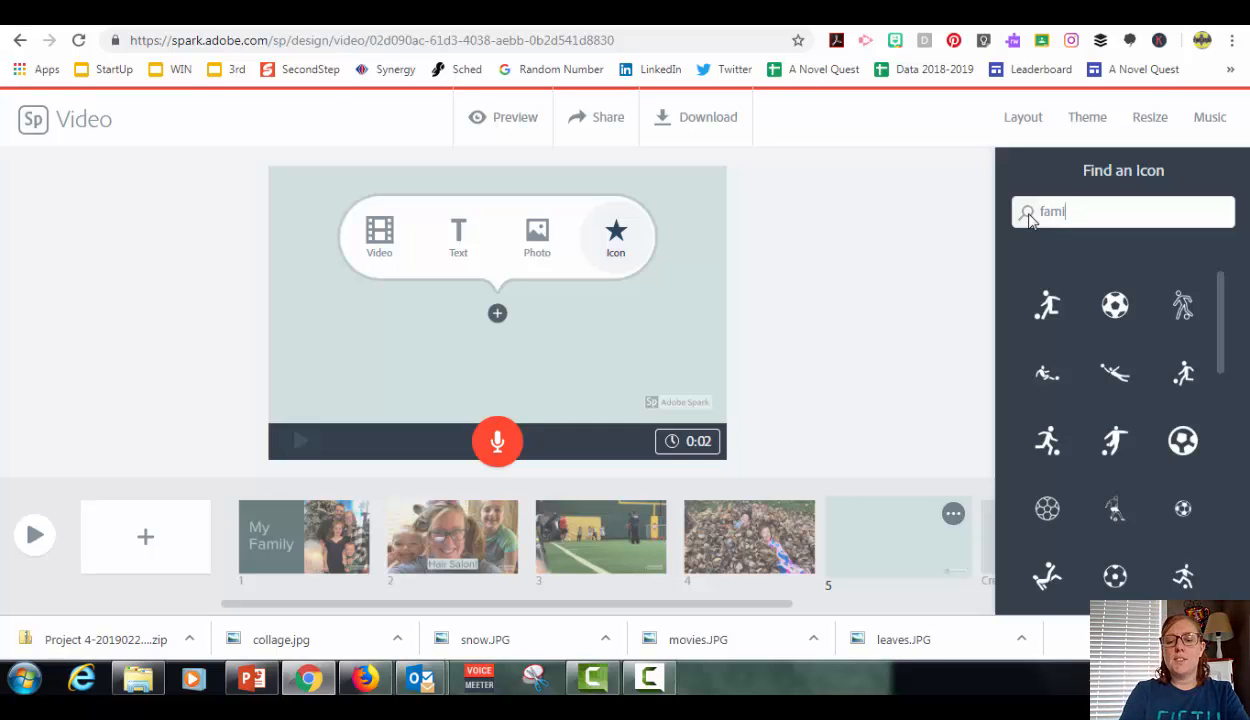
{"action": "key", "text": "Return"}
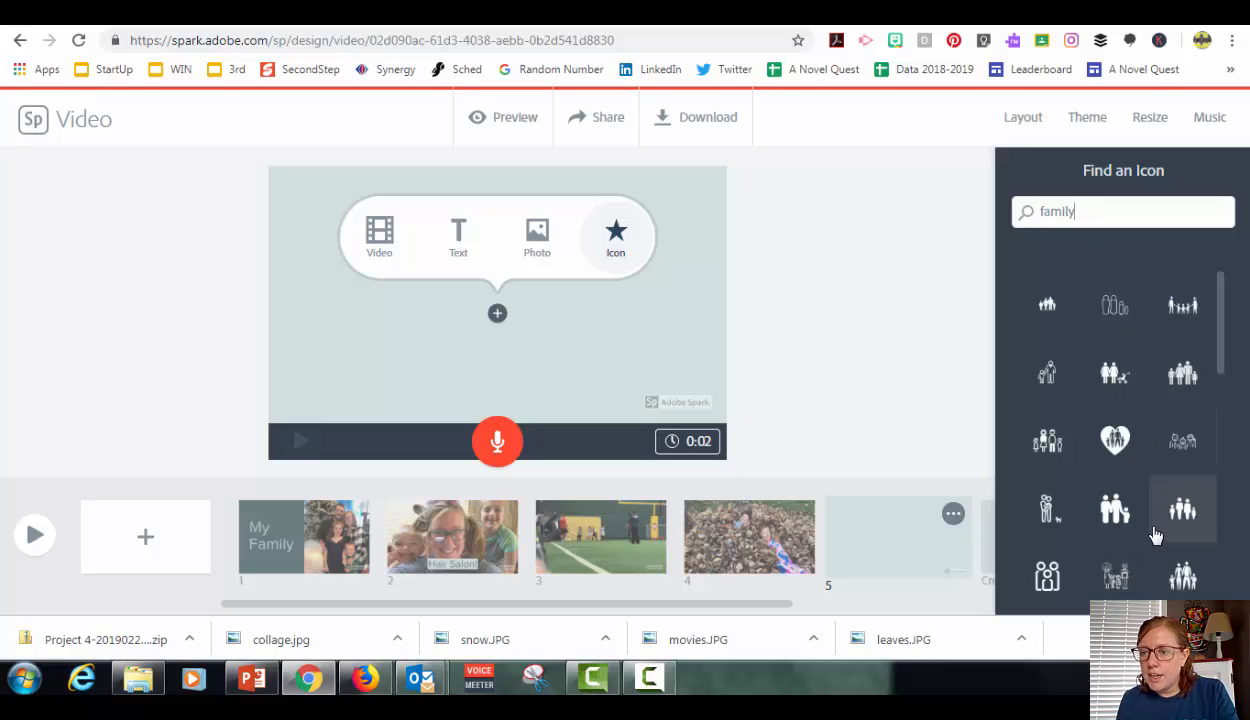
{"action": "scroll", "coordinate": [1133, 535], "scroll_direction": "down", "scroll_amount": 1}
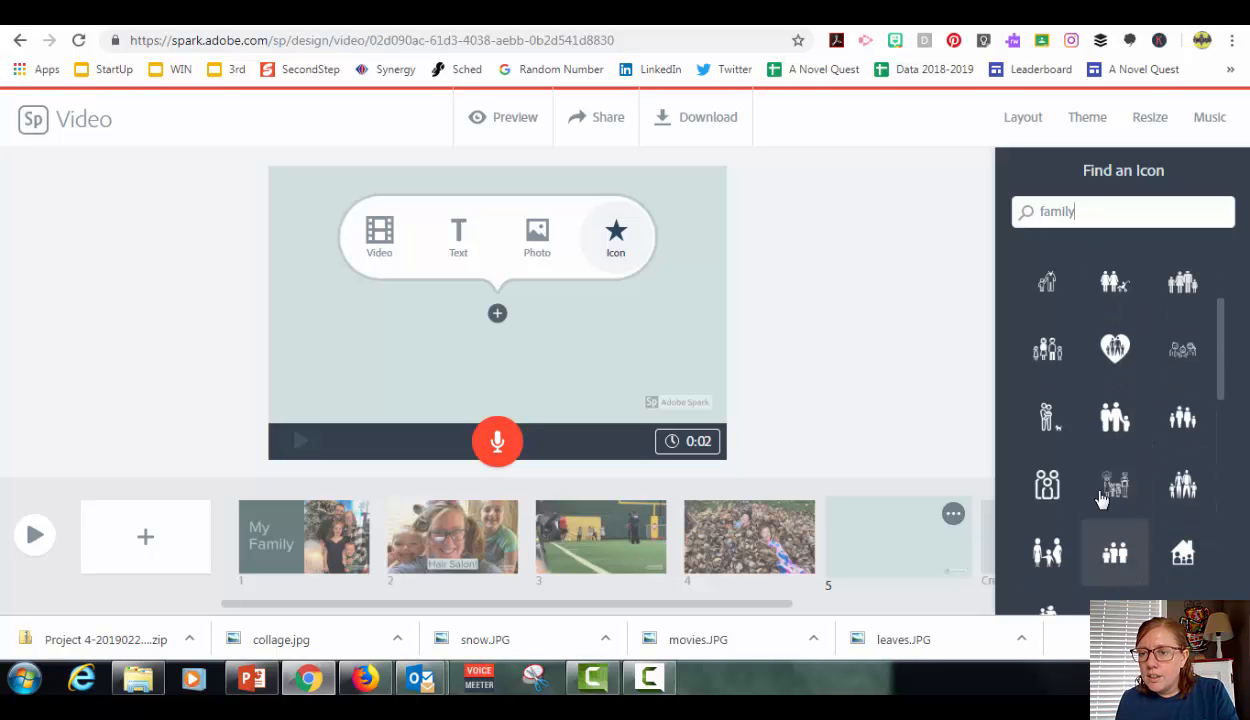
{"action": "left_click", "coordinate": [1049, 352]}
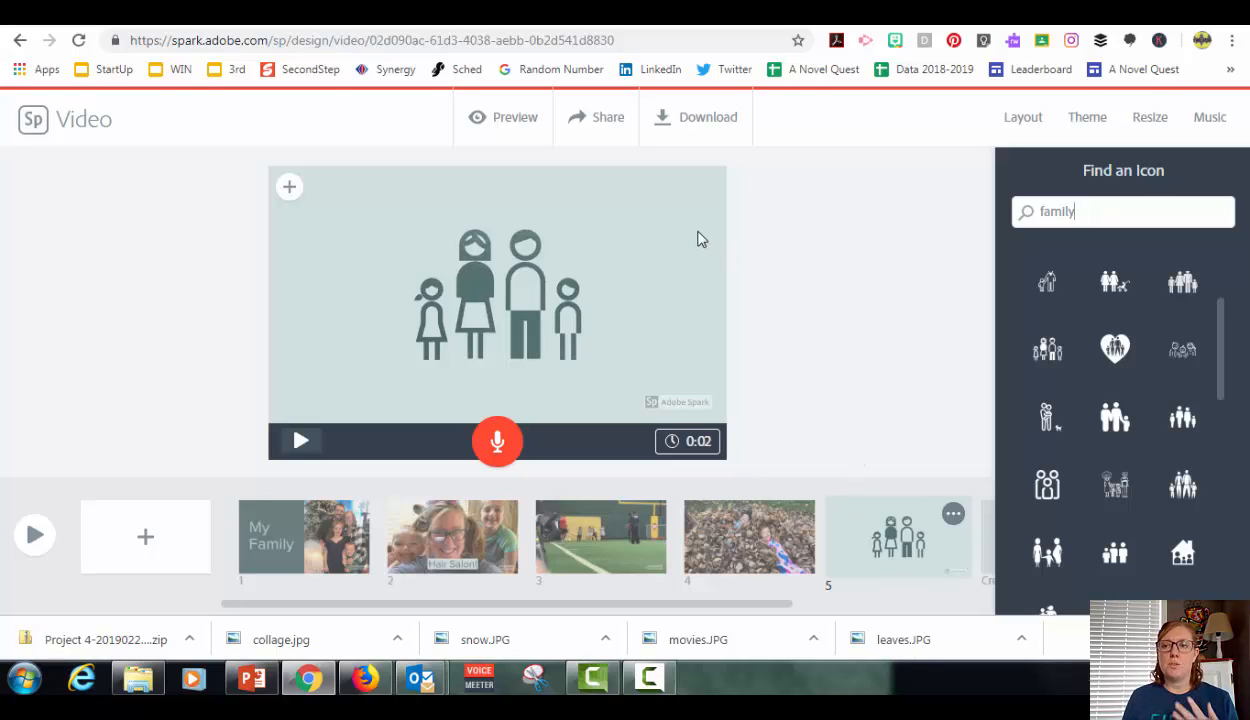
{"action": "left_click", "coordinate": [816, 275]}
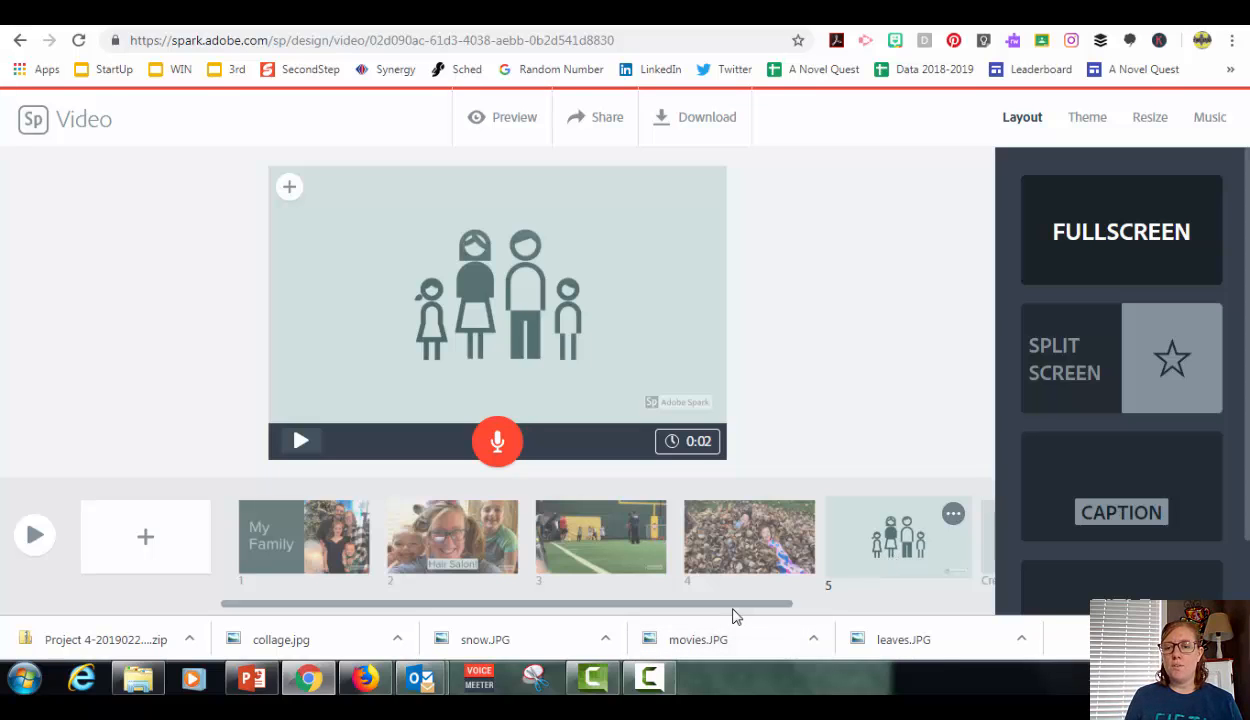
- Add the credit line "Created by" with the author's name to the Credits slide and set its duration to 5 seconds
{"action": "left_click_drag", "start_coordinate": [752, 610], "coordinate": [901, 600]}
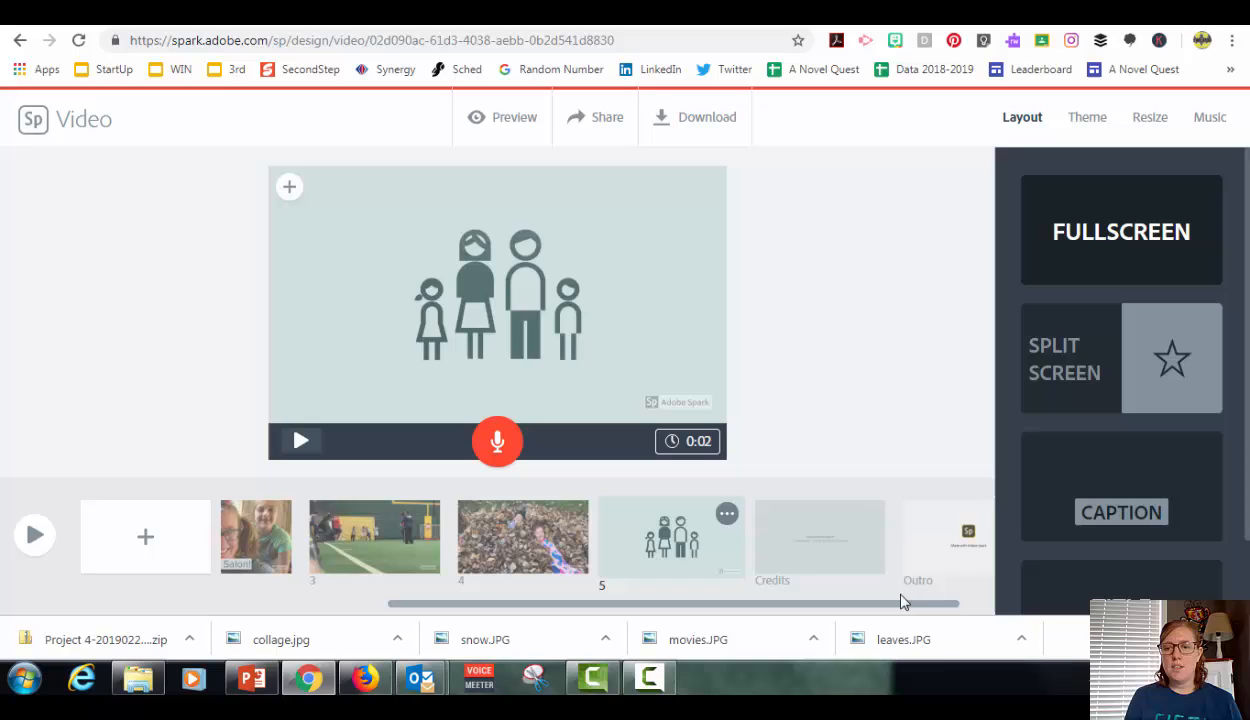
{"action": "left_click", "coordinate": [805, 554]}
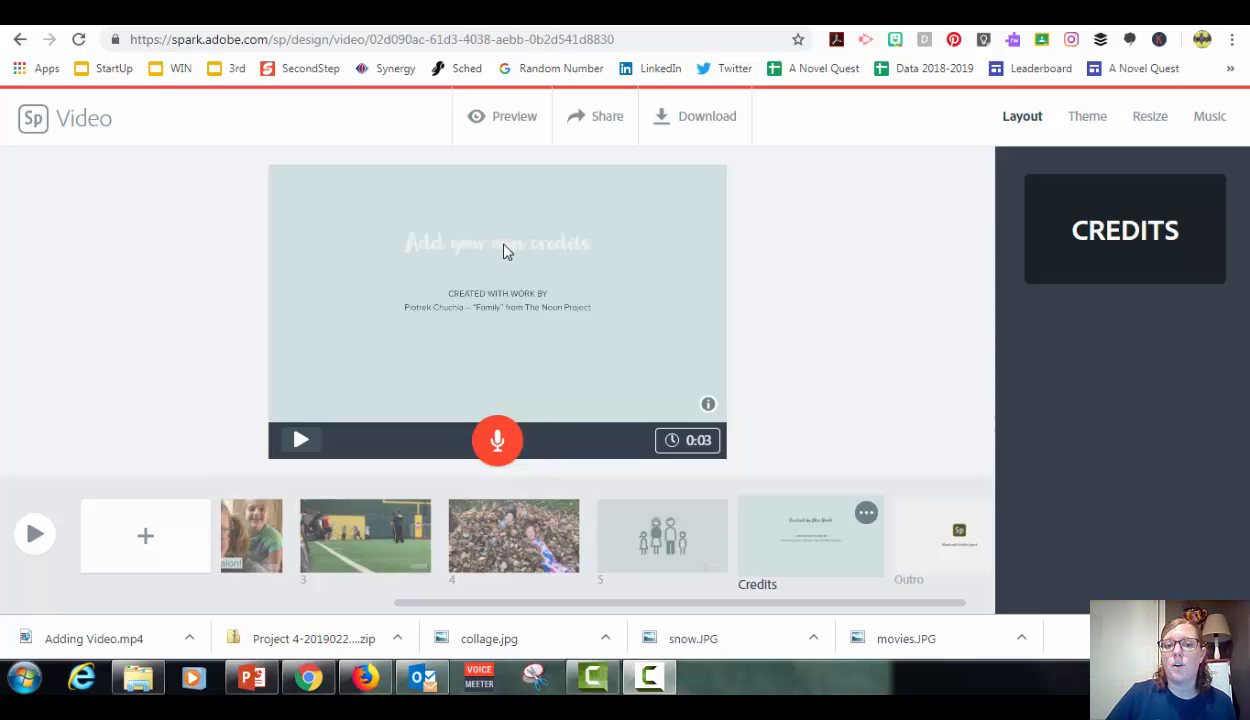
{"action": "left_click", "coordinate": [505, 251]}
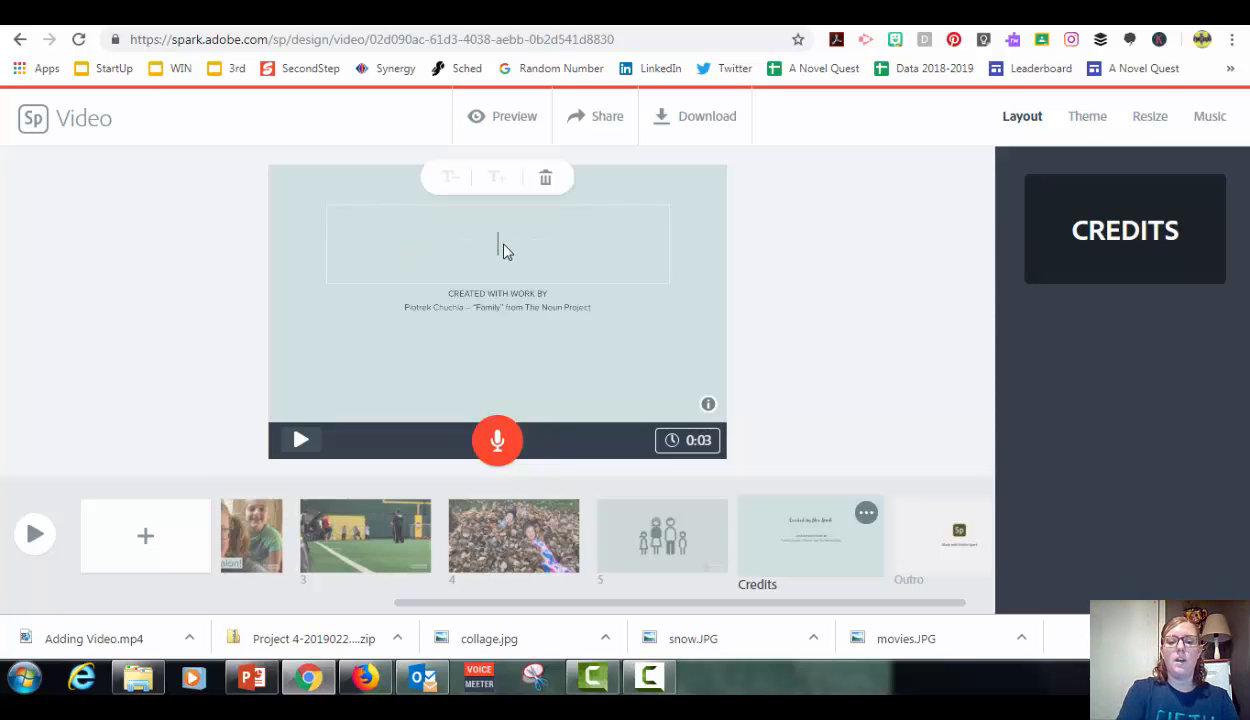
{"action": "type", "text": "Cre"}
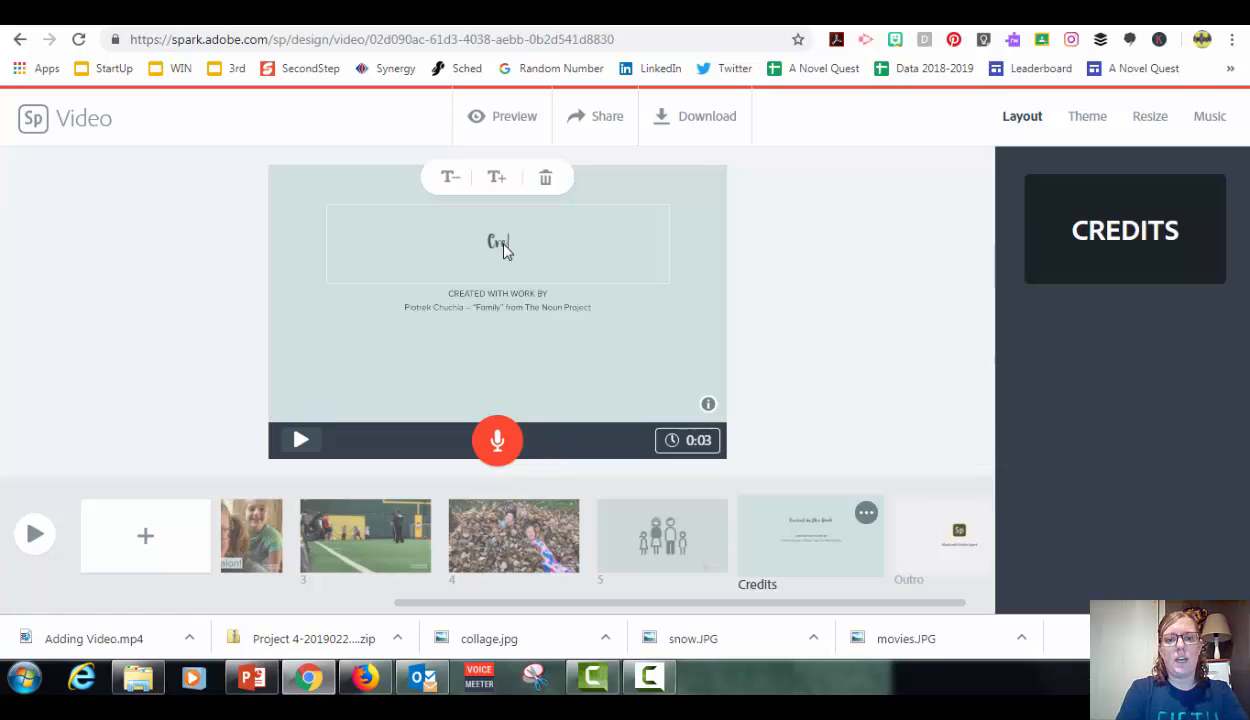
{"action": "type", "text": "ated by "}
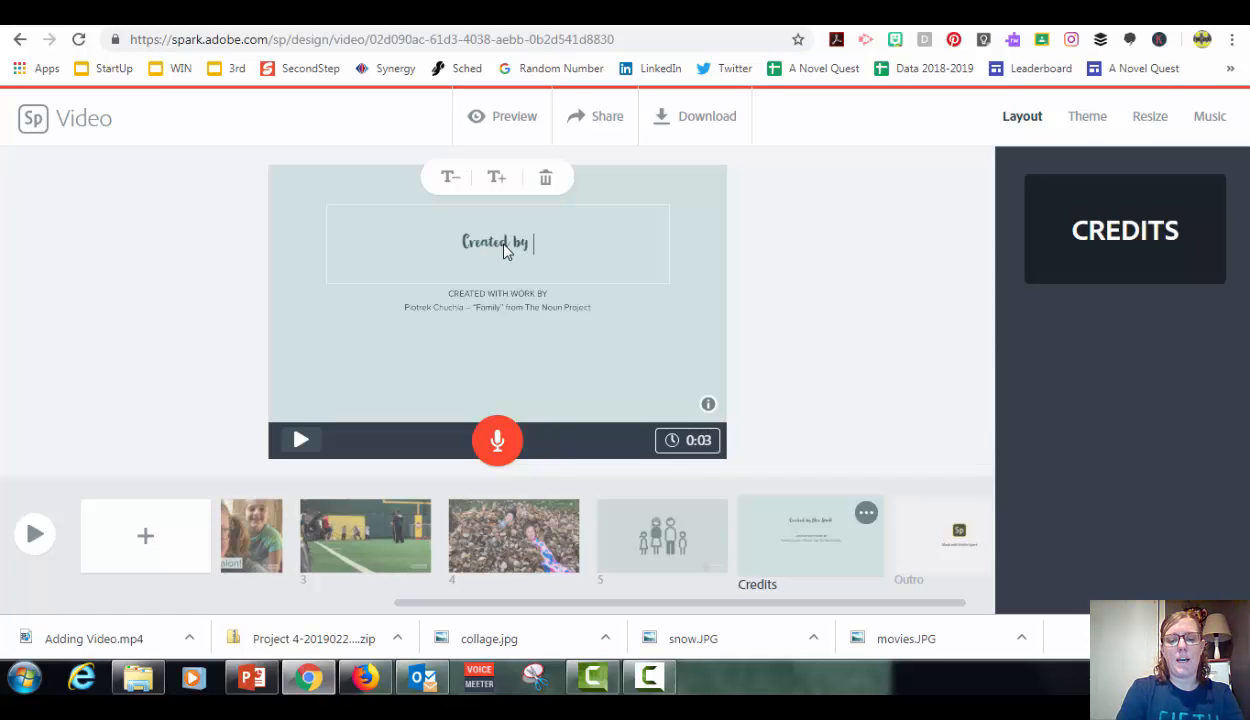
{"action": "type", "text": "Mrs. Stock"}
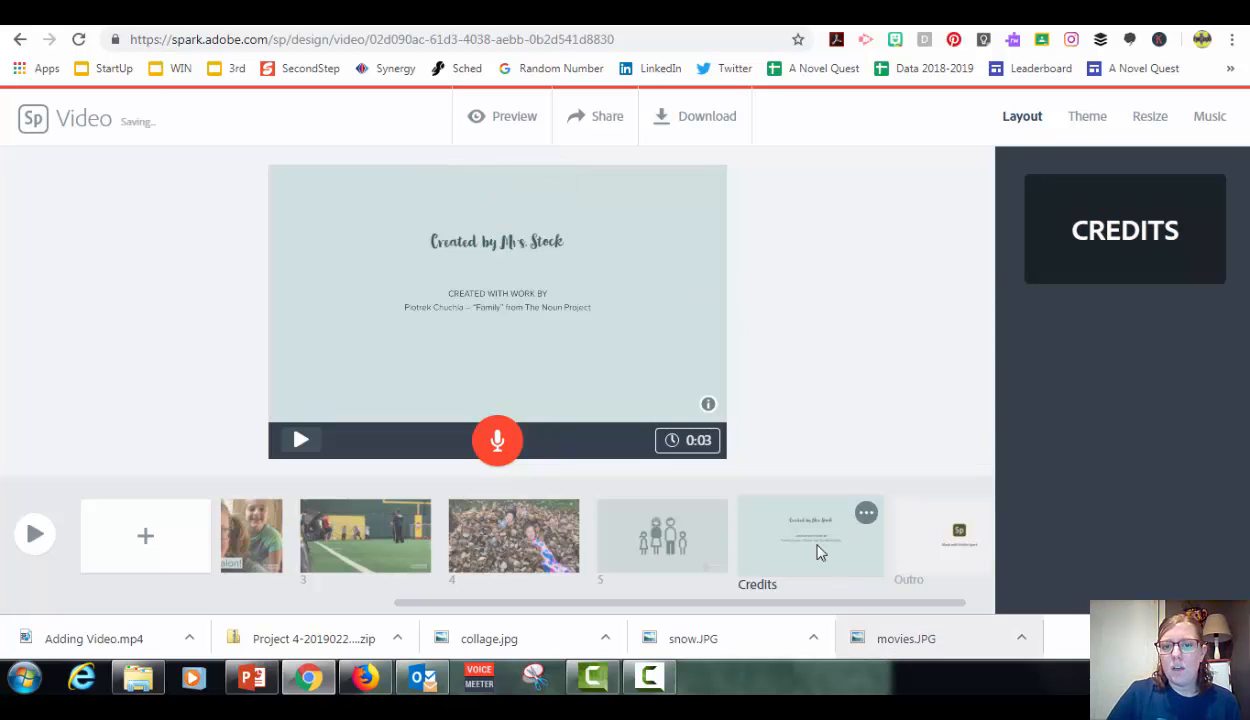
{"action": "left_click", "coordinate": [700, 441]}
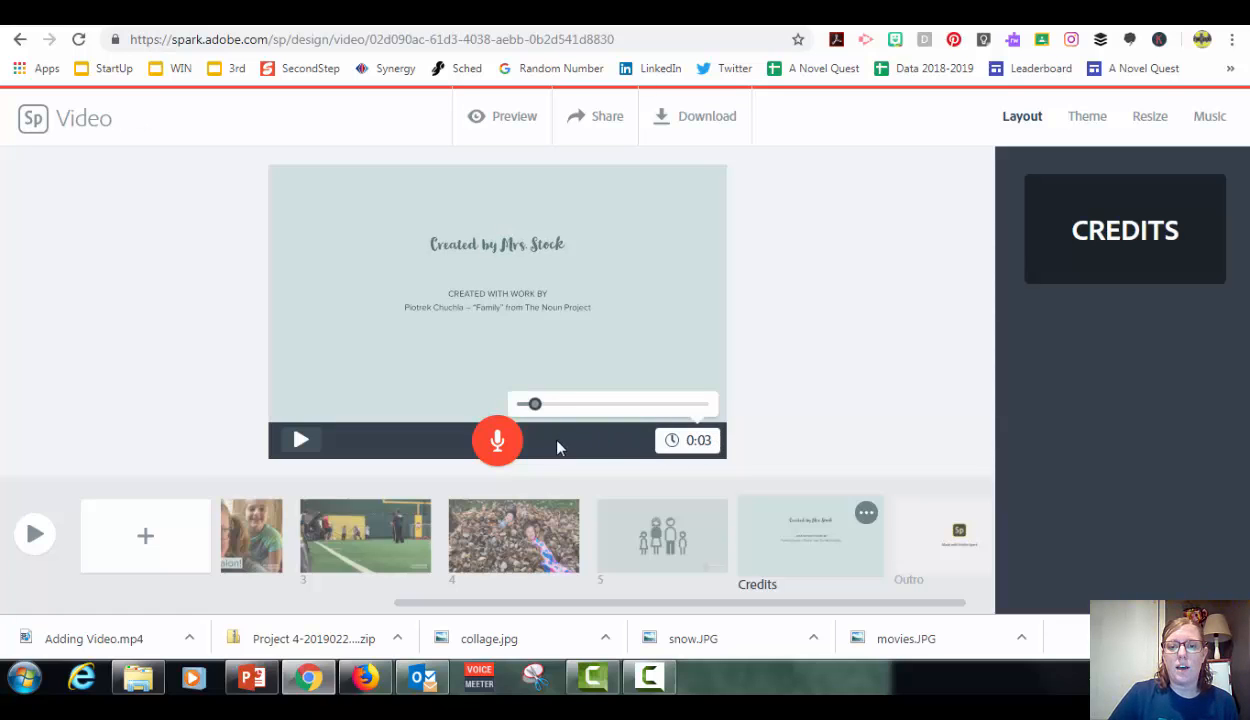
{"action": "left_click_drag", "start_coordinate": [537, 413], "coordinate": [551, 412]}
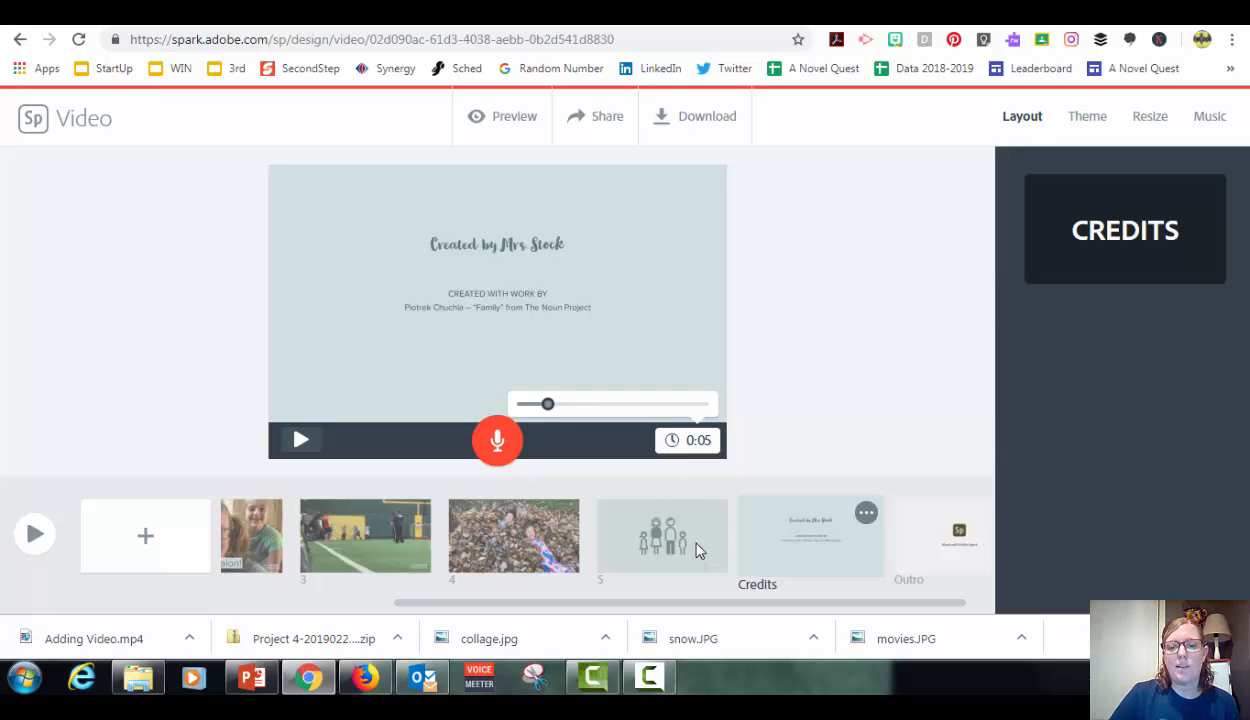
- Go back through the slides to the "My Family" title slide, record a voice narration on it and play it back
{"action": "left_click", "coordinate": [664, 502]}
{"action": "left_click", "coordinate": [527, 542]}
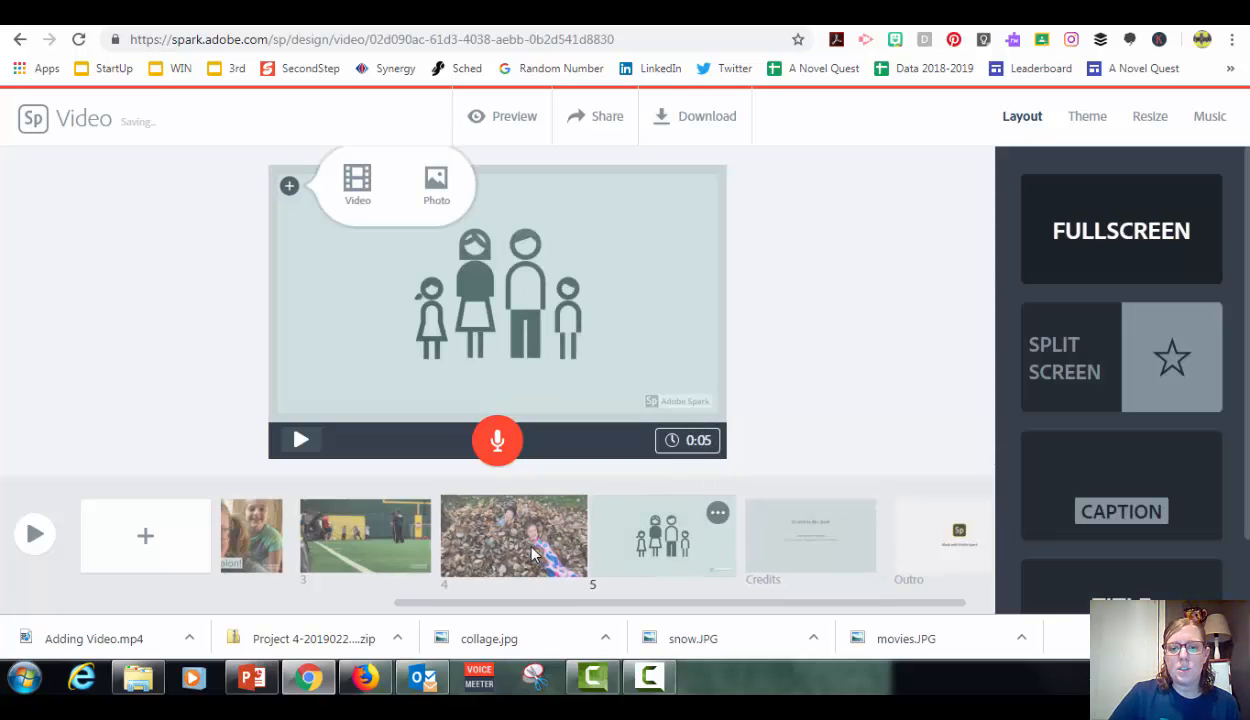
{"action": "left_click", "coordinate": [405, 558]}
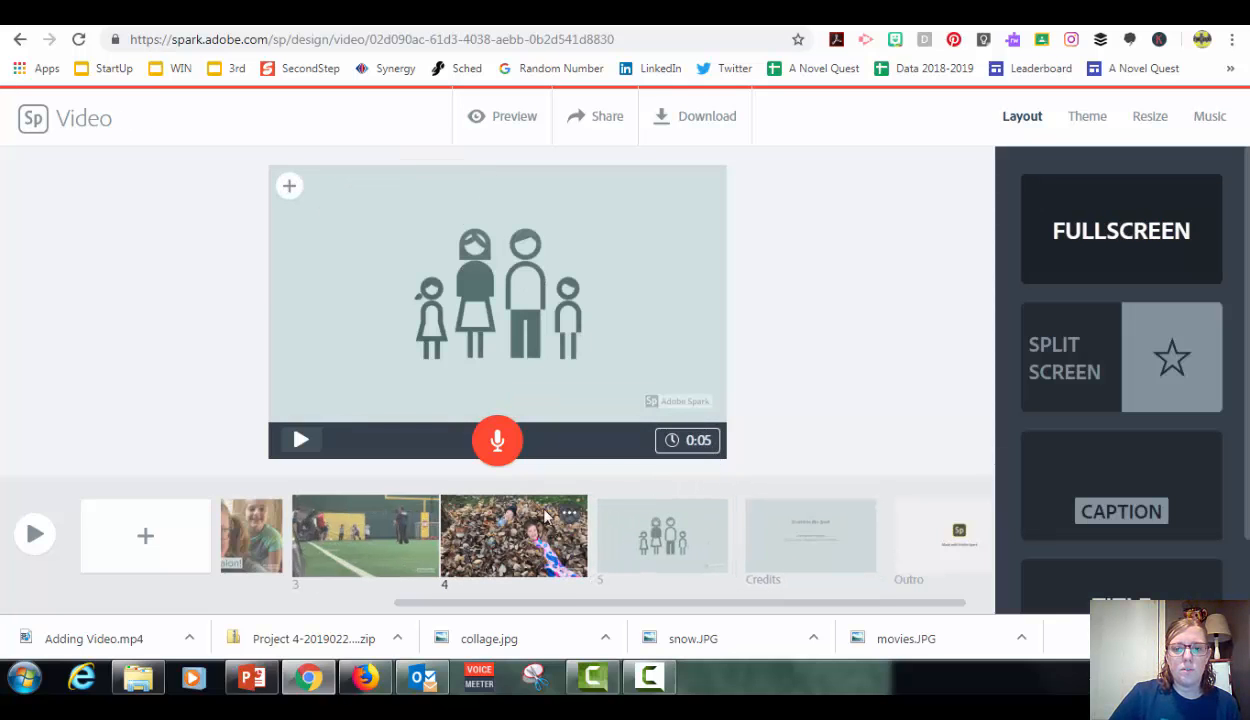
{"action": "left_click", "coordinate": [262, 549]}
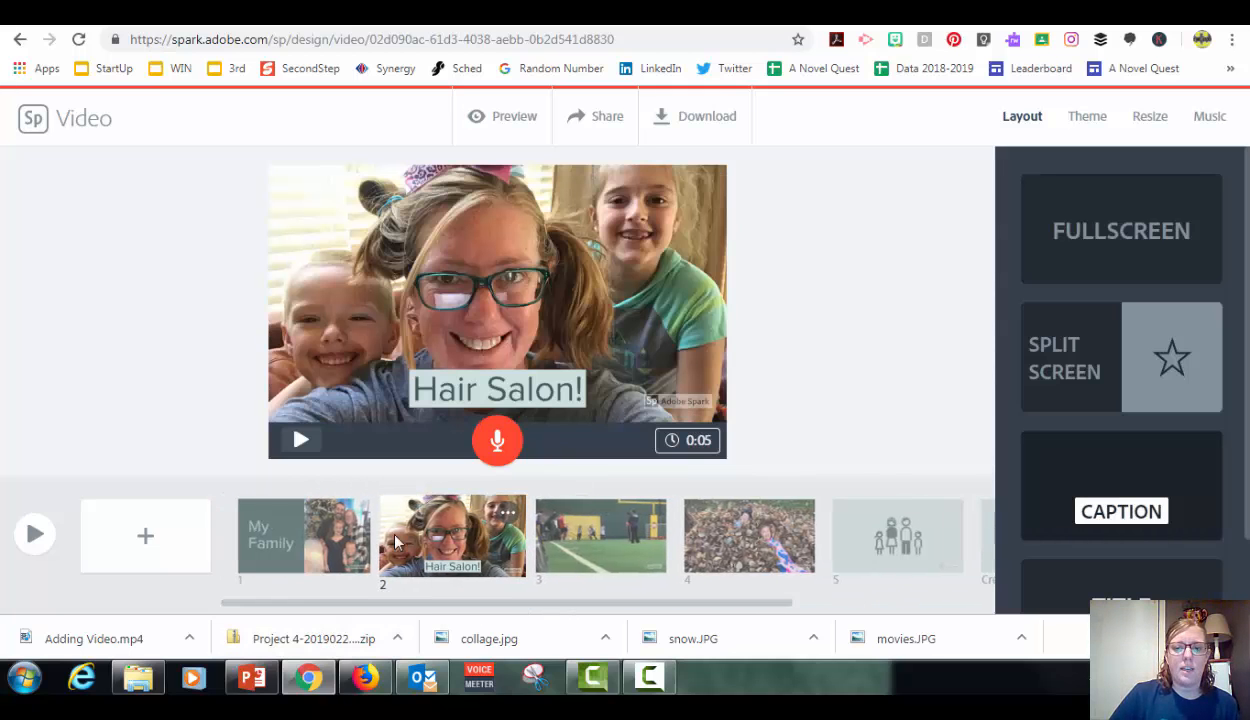
{"action": "left_click", "coordinate": [292, 524]}
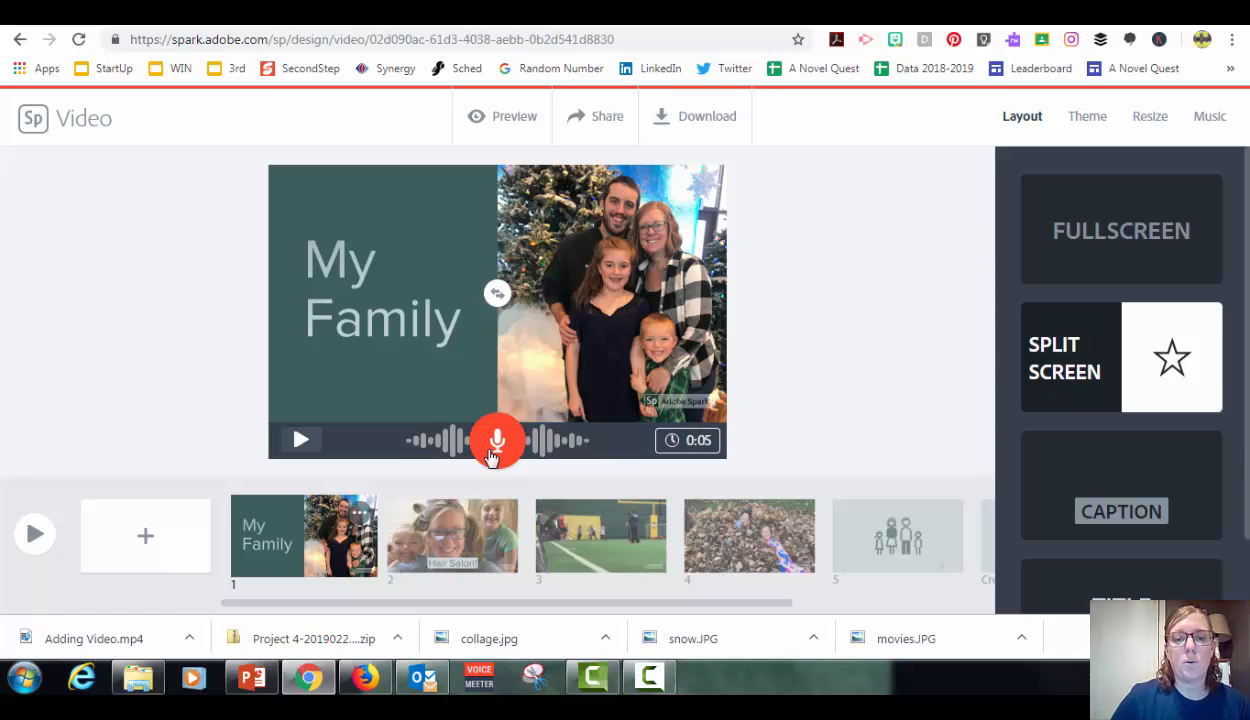
{"action": "left_click_drag", "start_coordinate": [490, 457], "coordinate": [494, 451]}
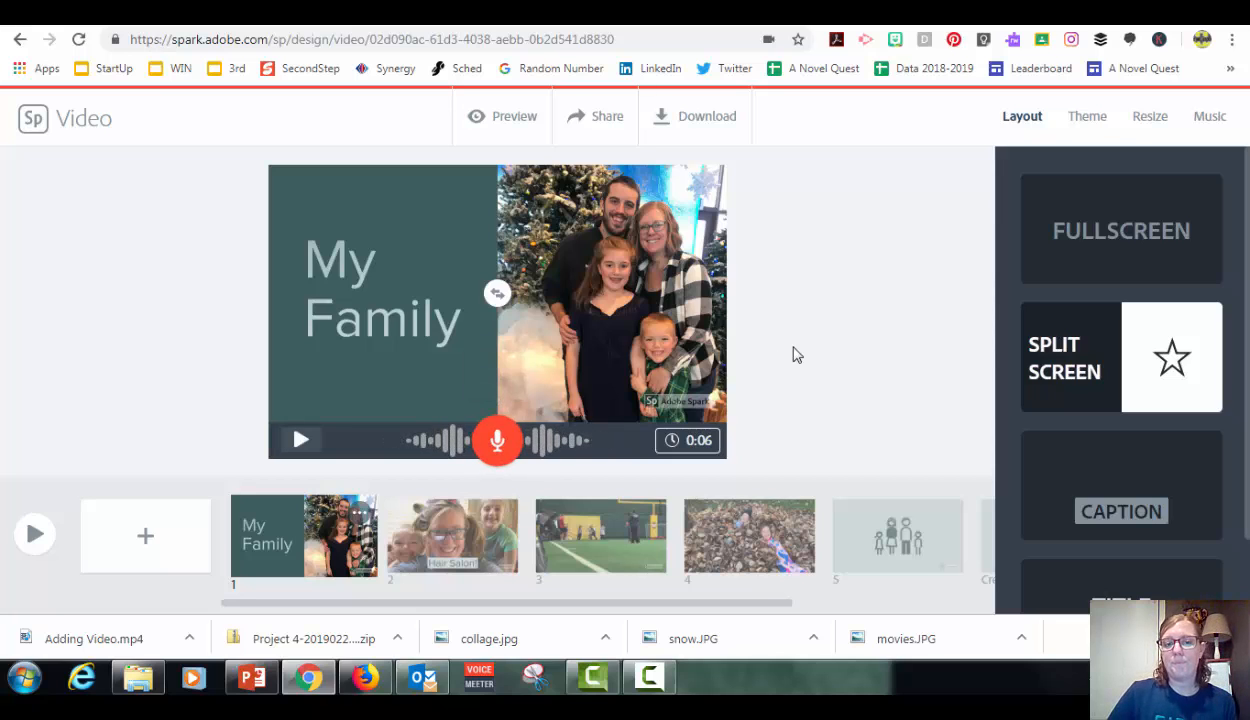
{"action": "left_click", "coordinate": [296, 447]}
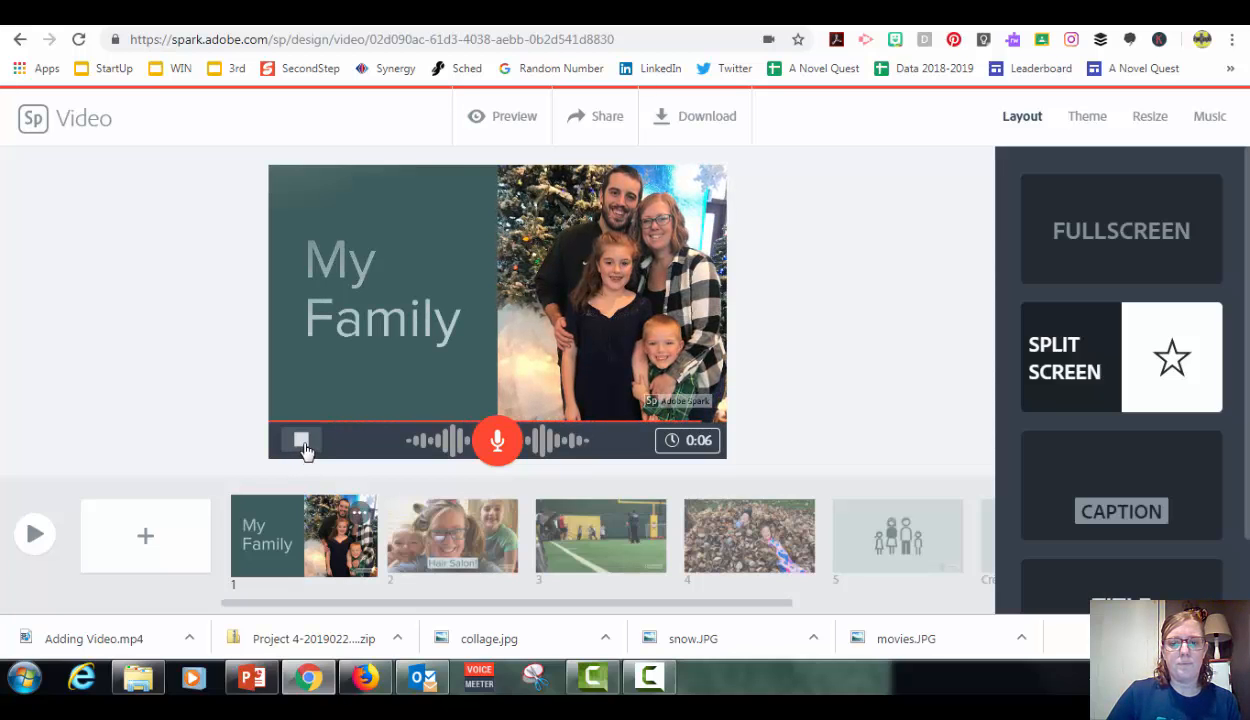
{"action": "left_click", "coordinate": [302, 444]}
{"action": "left_click", "coordinate": [302, 444]}
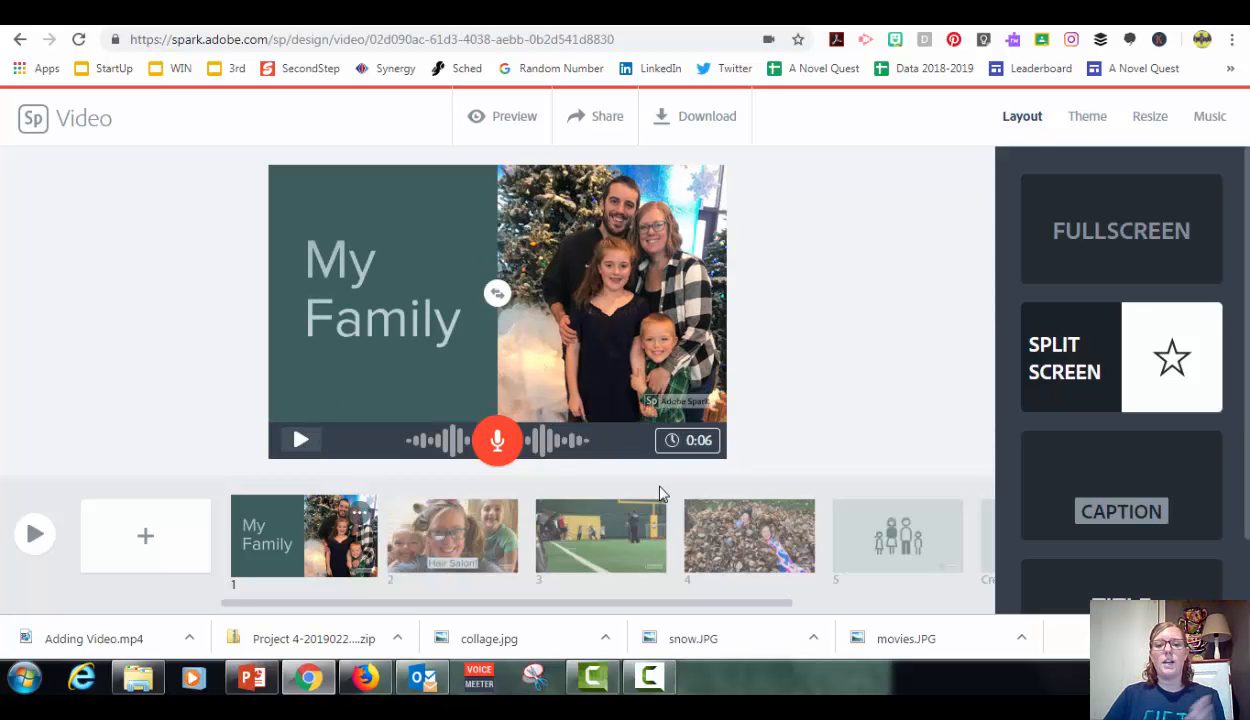
- Choose "Setting Out" from the Warm tracks as the background music and lower the music volume
{"action": "left_click", "coordinate": [1214, 120]}
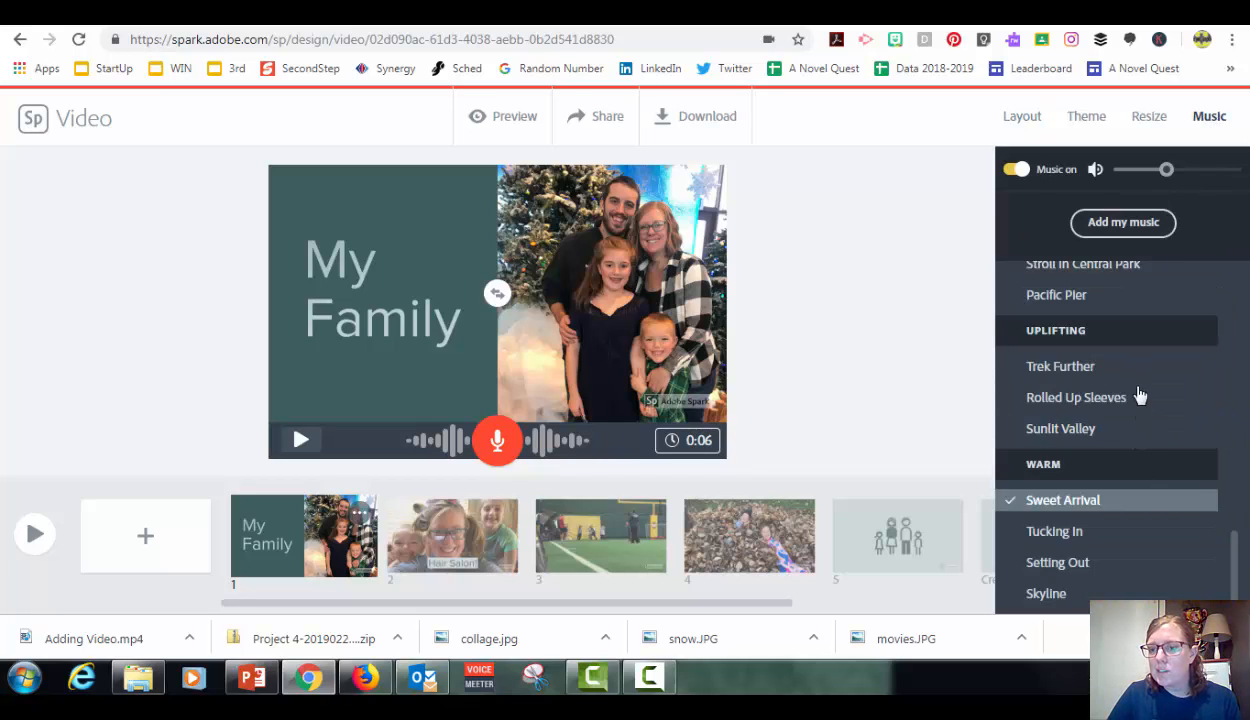
{"action": "scroll", "coordinate": [1150, 500], "scroll_direction": "up", "scroll_amount": 2}
{"action": "scroll", "coordinate": [1155, 594], "scroll_direction": "down", "scroll_amount": 2}
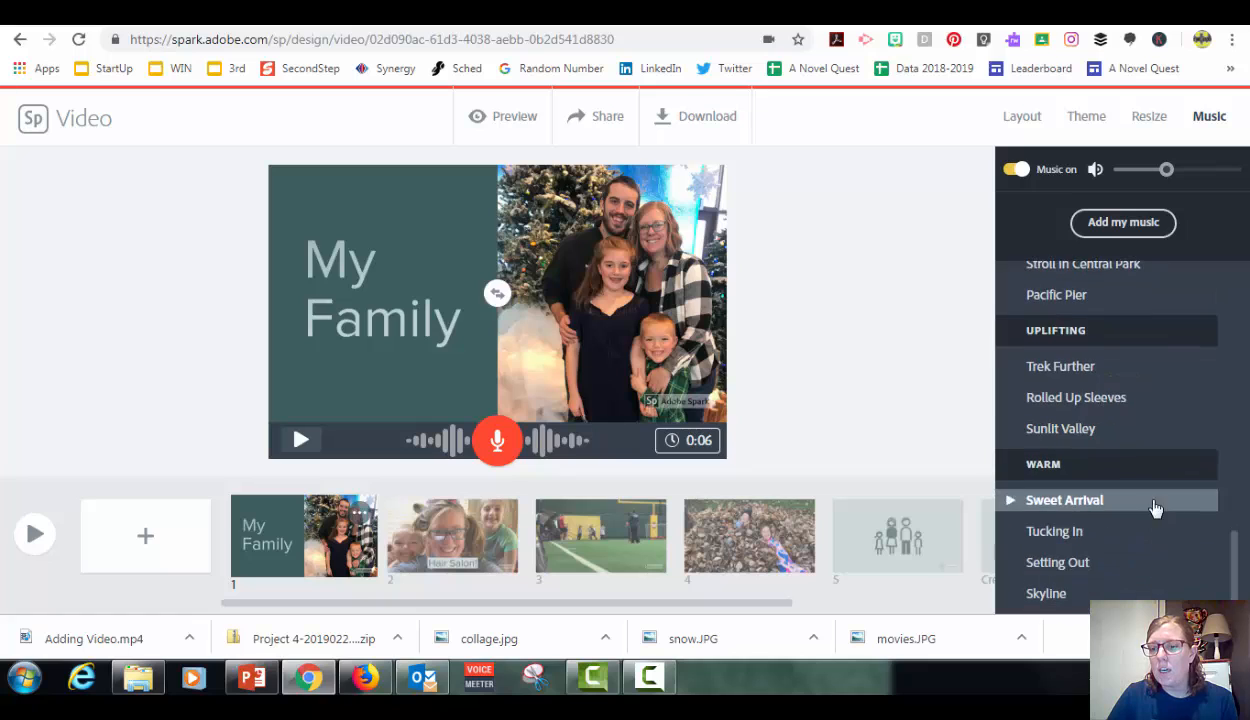
{"action": "left_click", "coordinate": [1150, 502]}
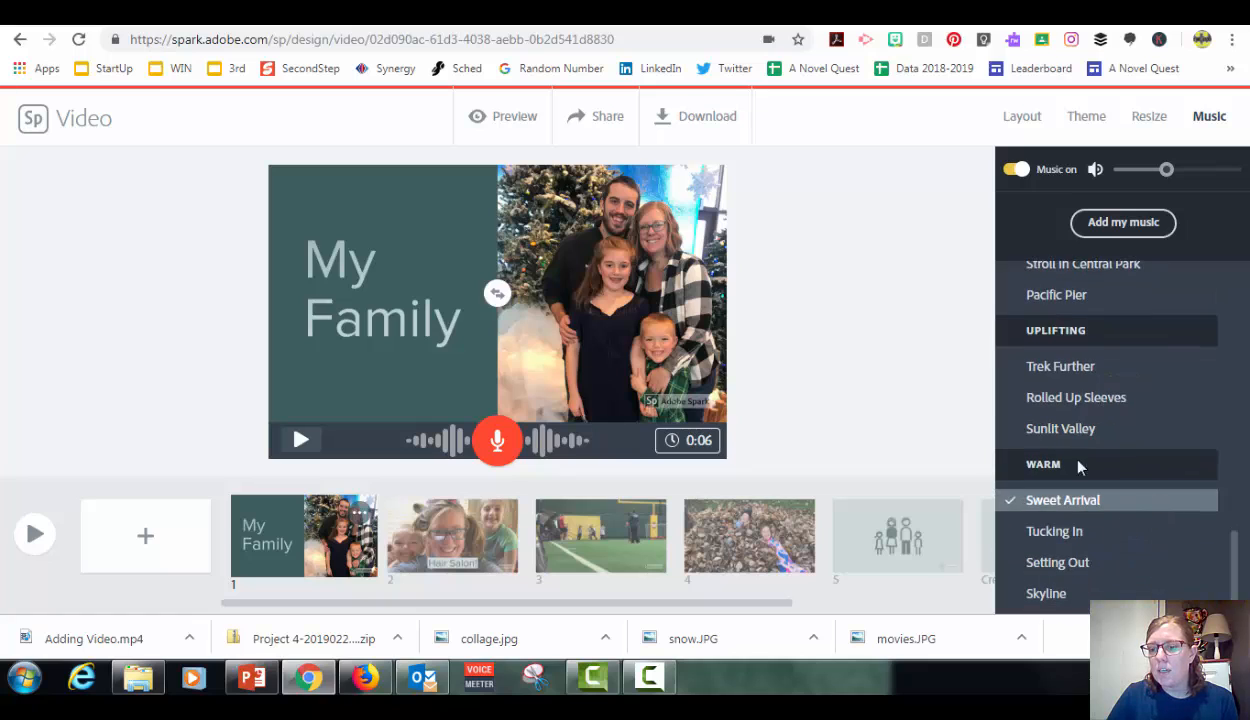
{"action": "left_click", "coordinate": [1058, 565]}
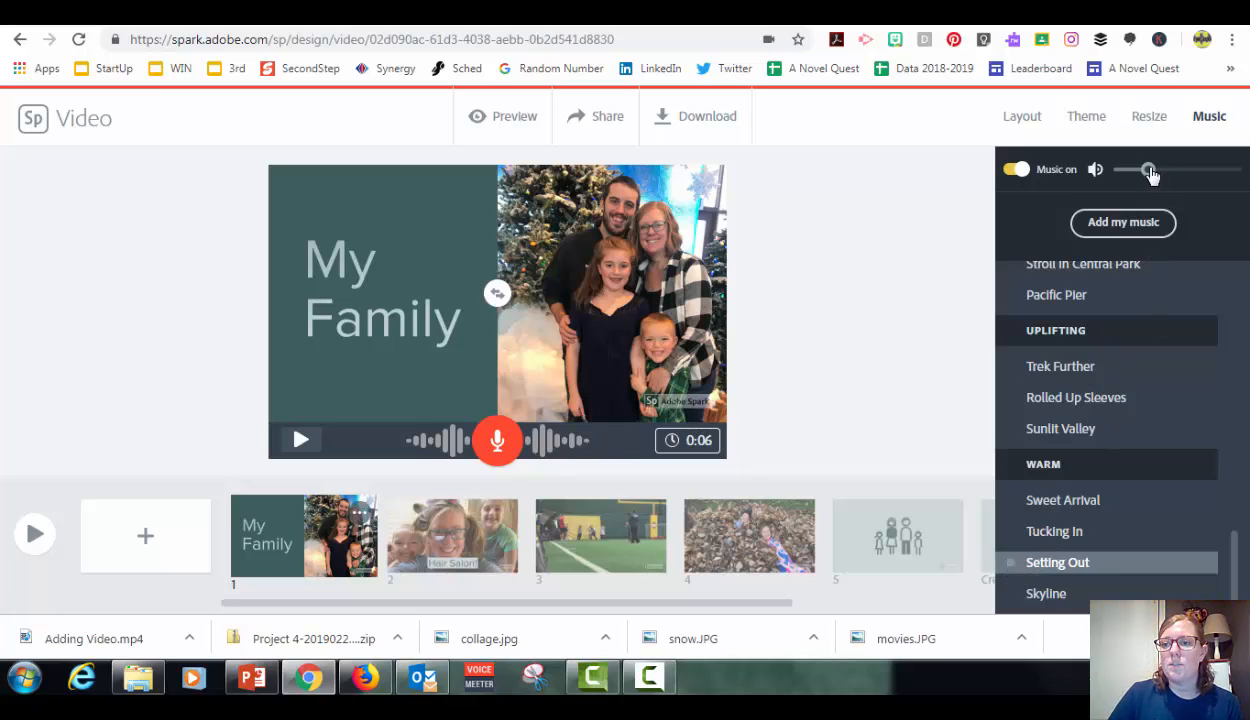
{"action": "left_click_drag", "start_coordinate": [1148, 171], "coordinate": [1128, 171]}
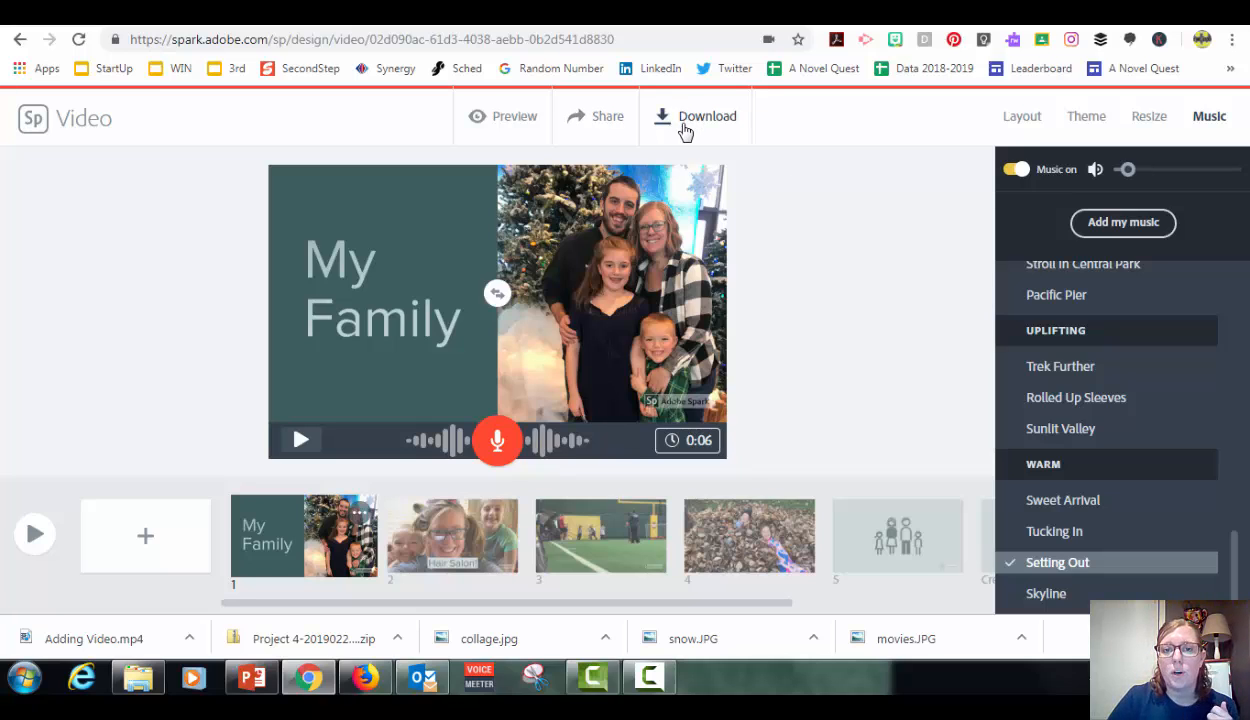
{"action": "left_click", "coordinate": [593, 131]}
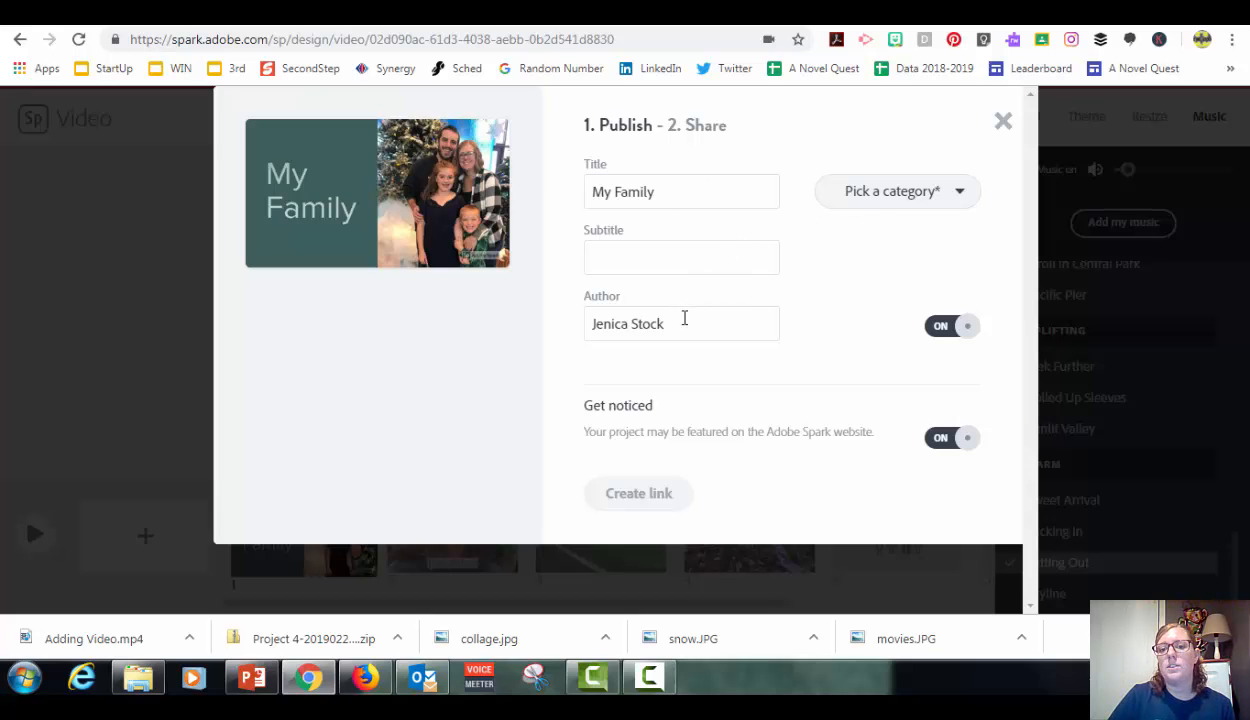
{"action": "left_click", "coordinate": [962, 443]}
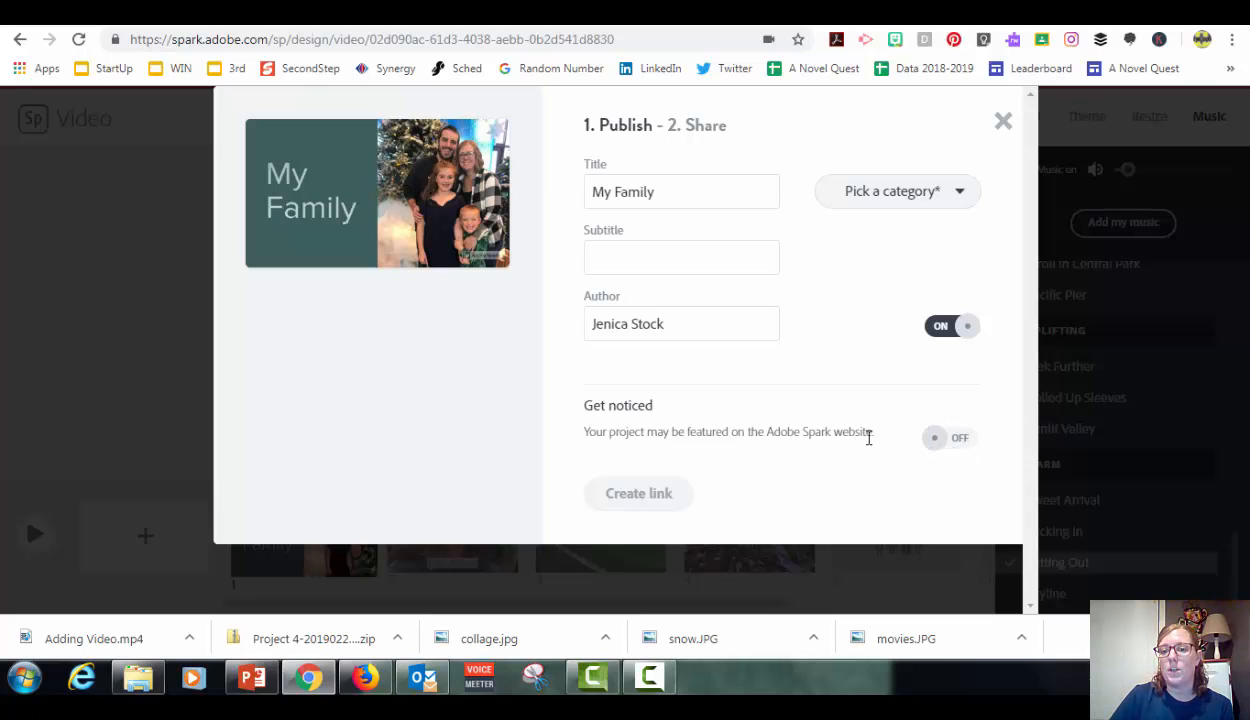
{"action": "left_click", "coordinate": [958, 443]}
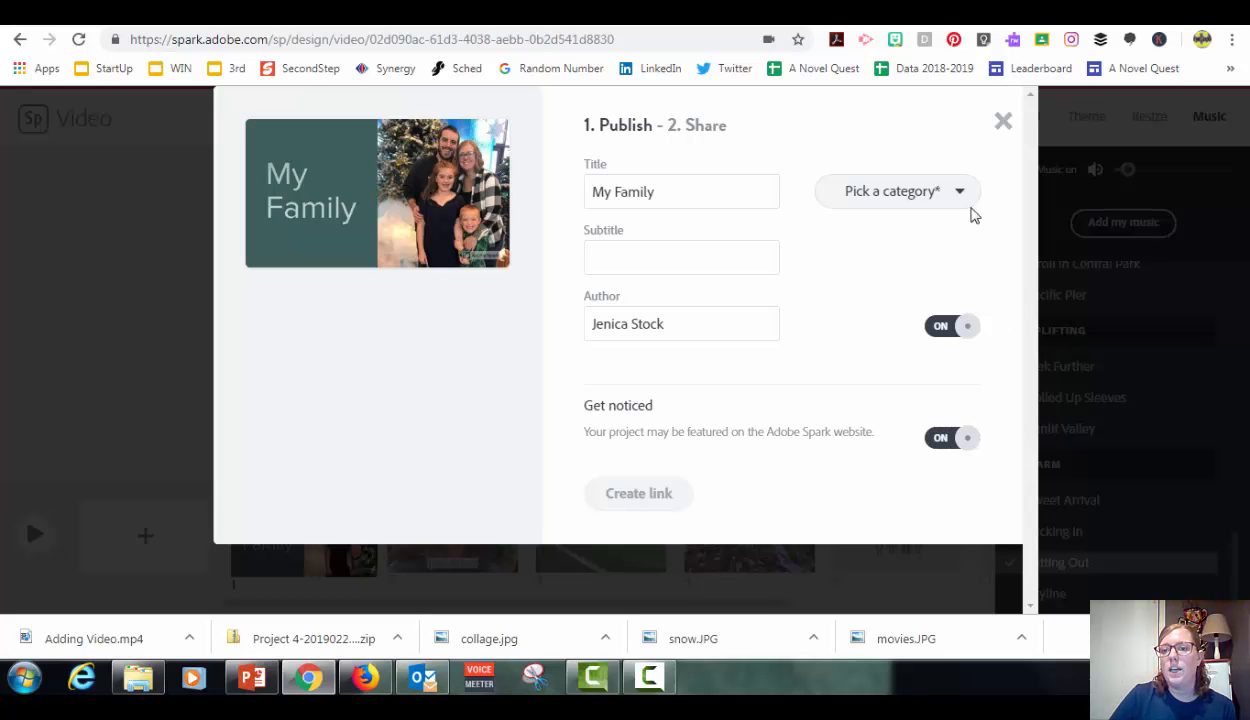
{"action": "left_click", "coordinate": [962, 208]}
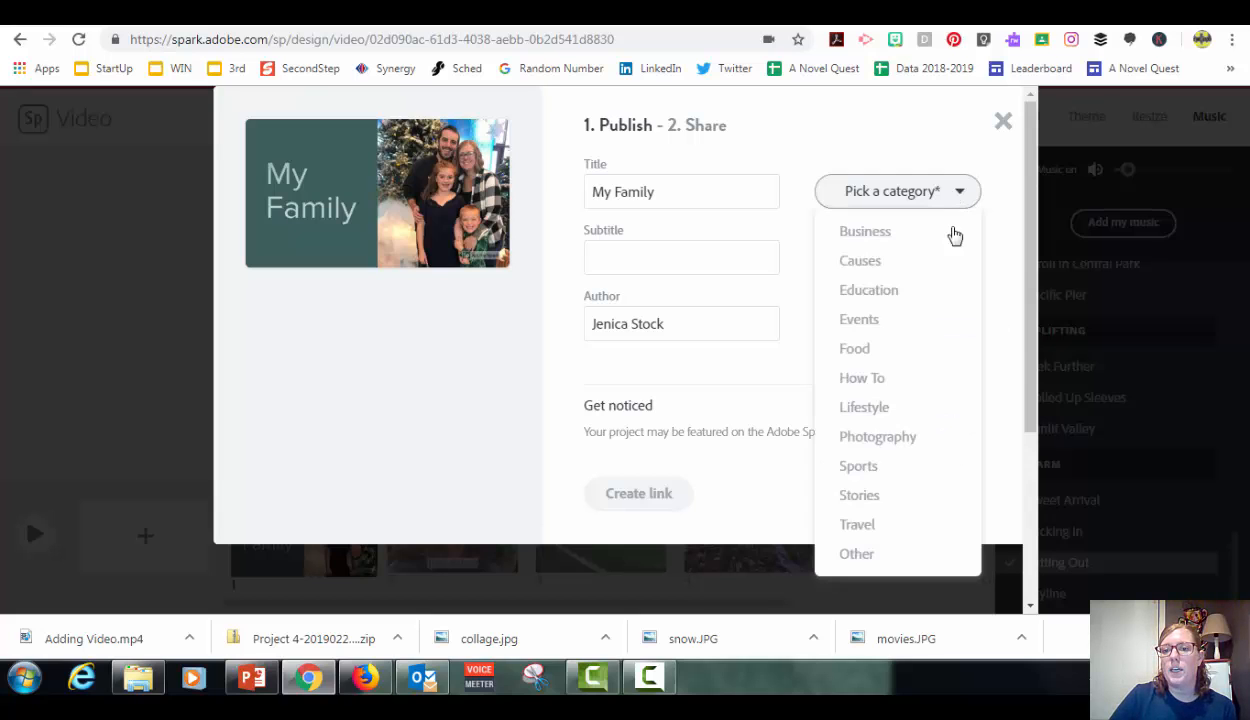
{"action": "left_click", "coordinate": [870, 292]}
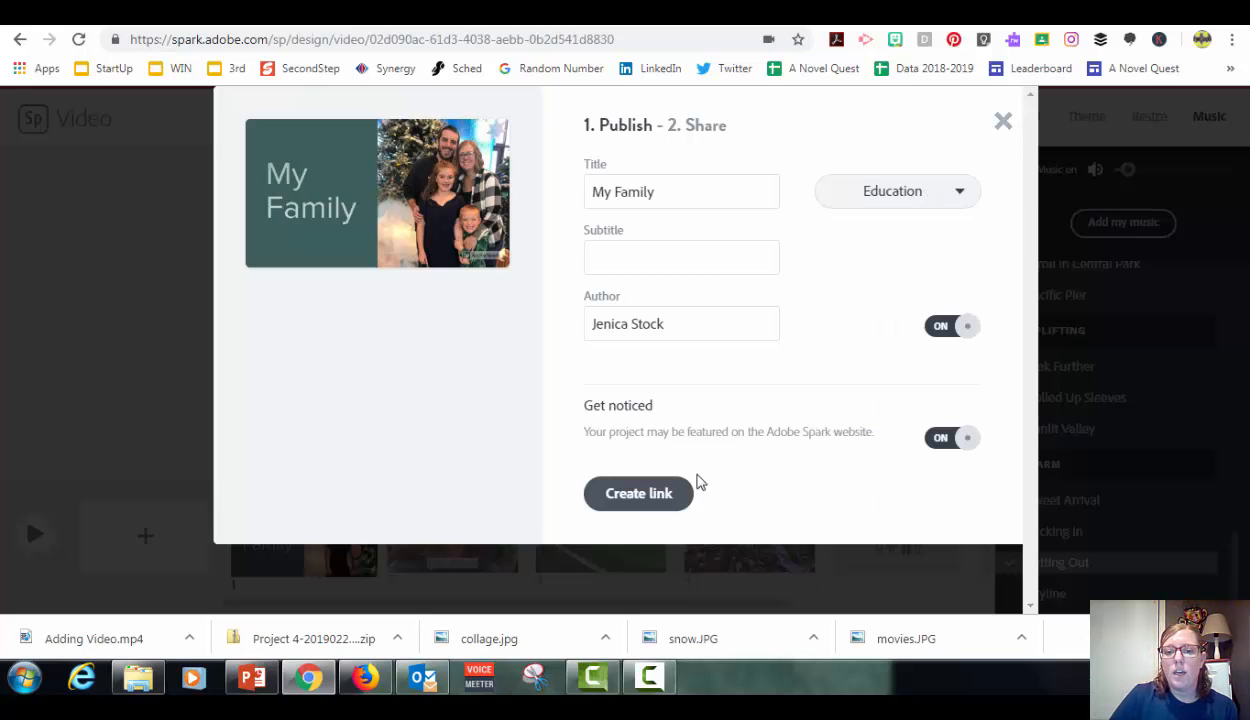
{"action": "left_click", "coordinate": [1002, 121]}
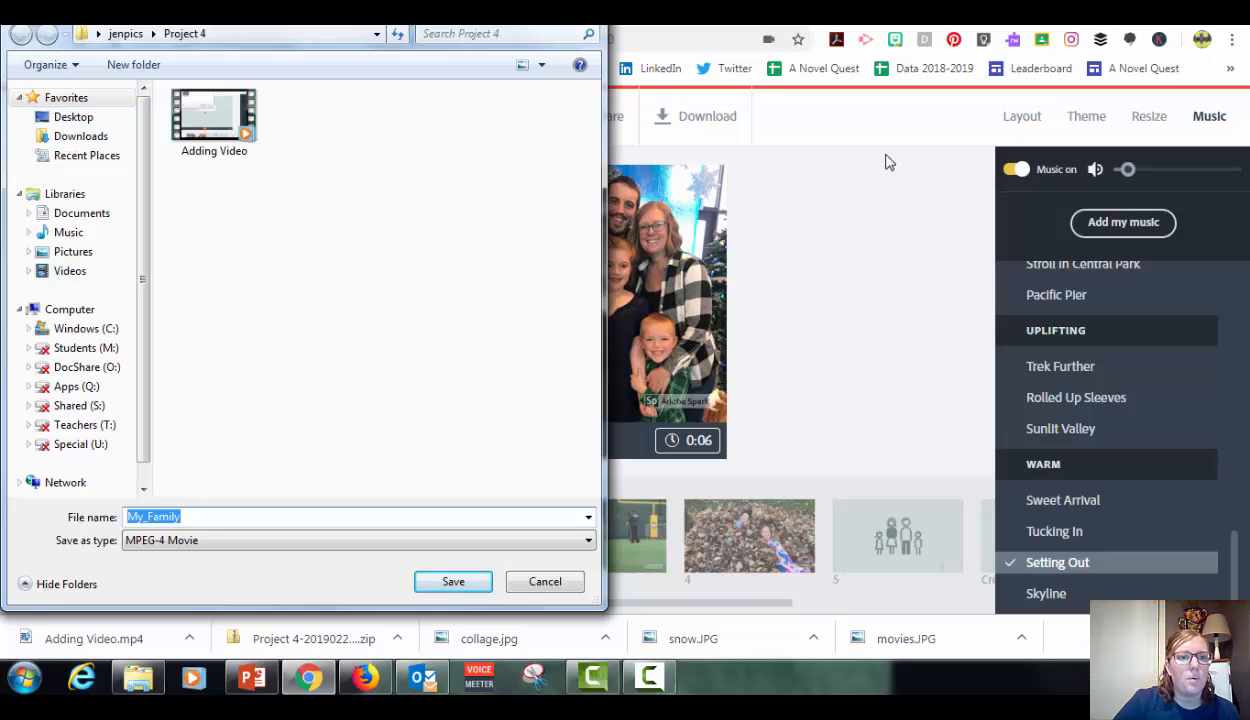
- Save the downloaded video as the MPEG-4 movie My_Family in the Project 4 folder
{"action": "key", "text": "Return"}
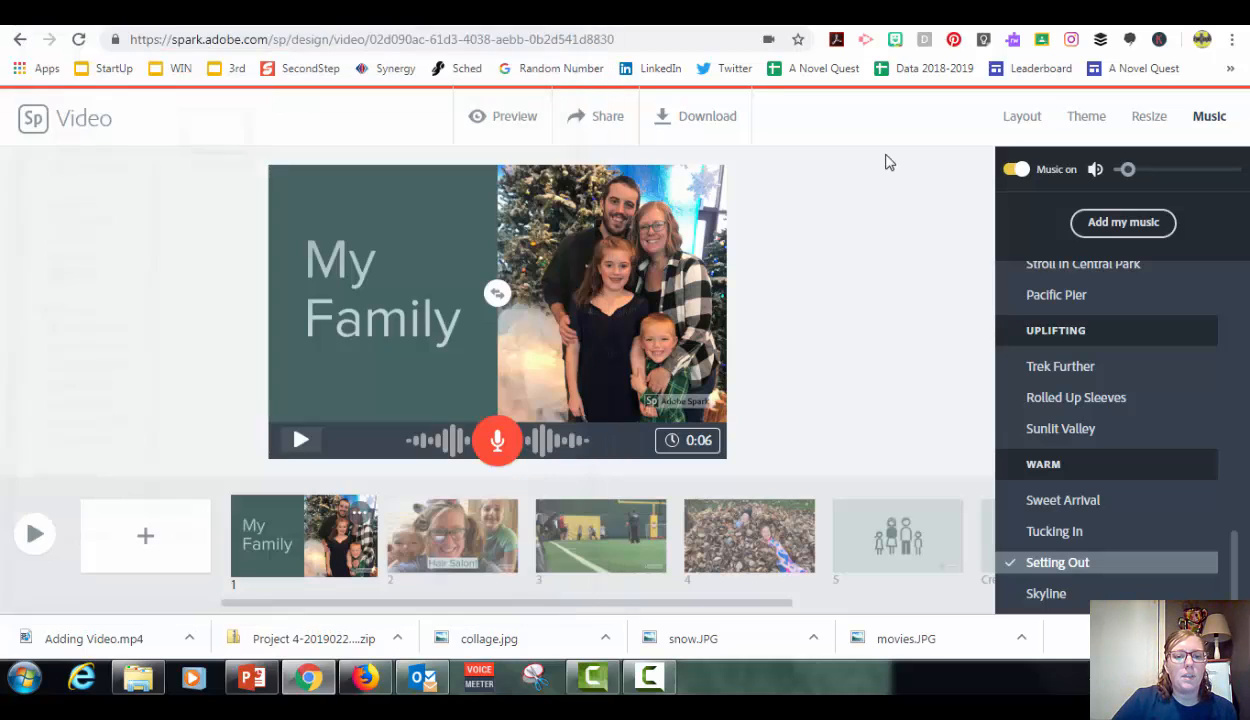